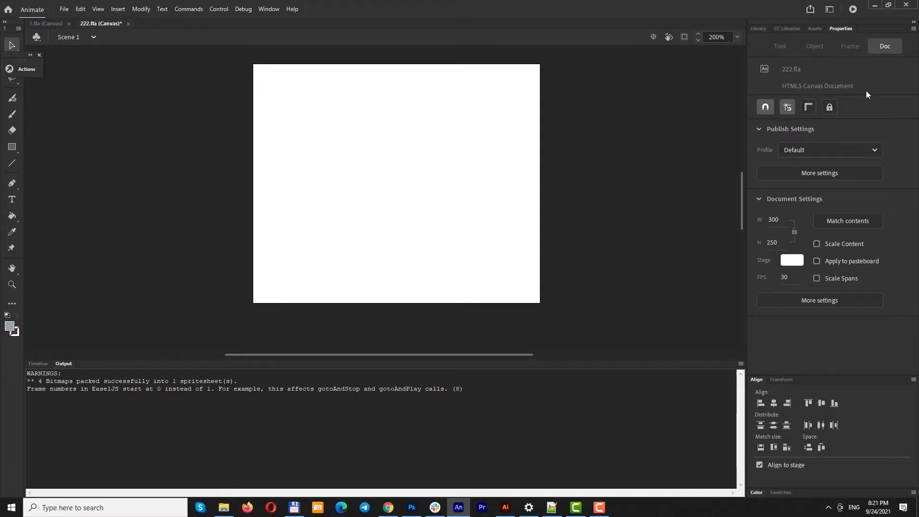
Switch to Illustrator and examine the banner's headline, LET'S TRY text and w2m logo in static2.ai
left_click(505, 507)
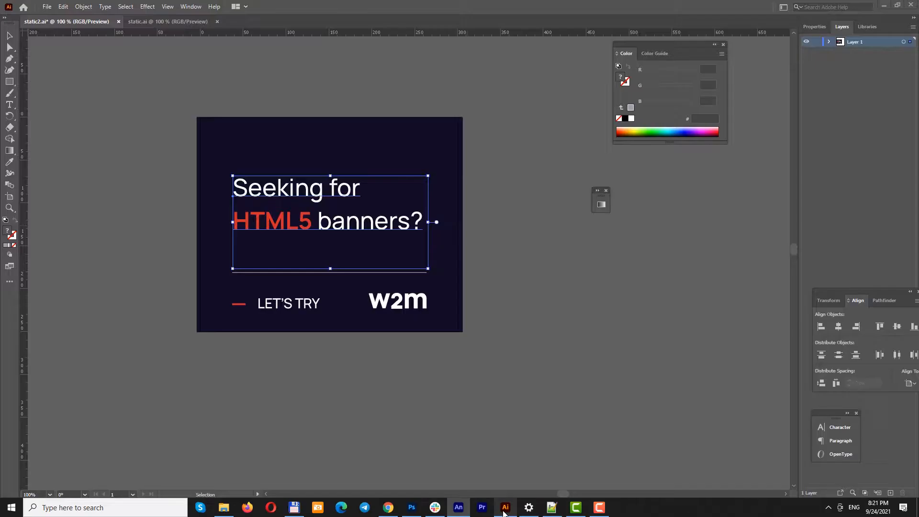
left_click(503, 246)
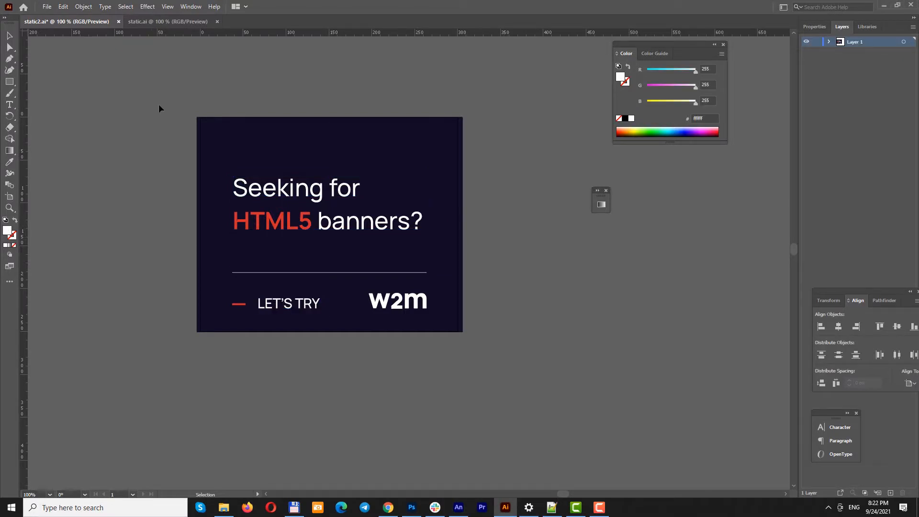
key("ctrl+a")
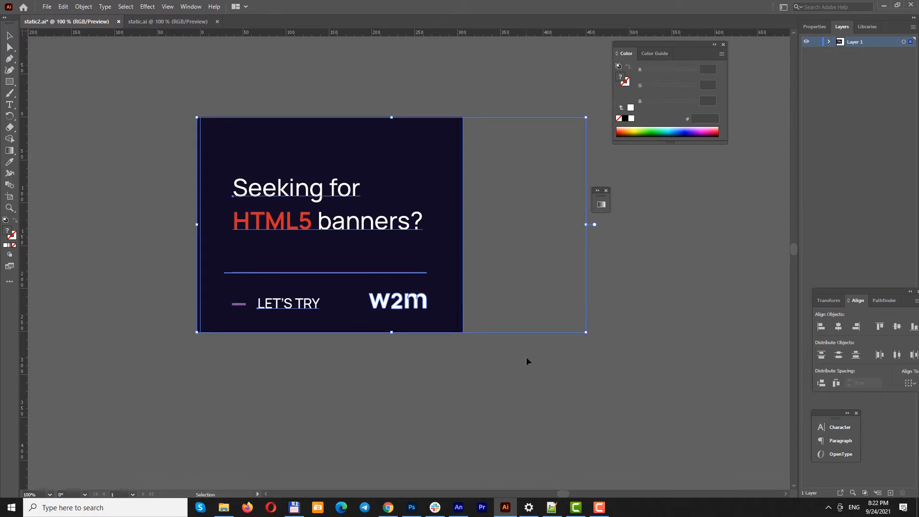
left_click(475, 364)
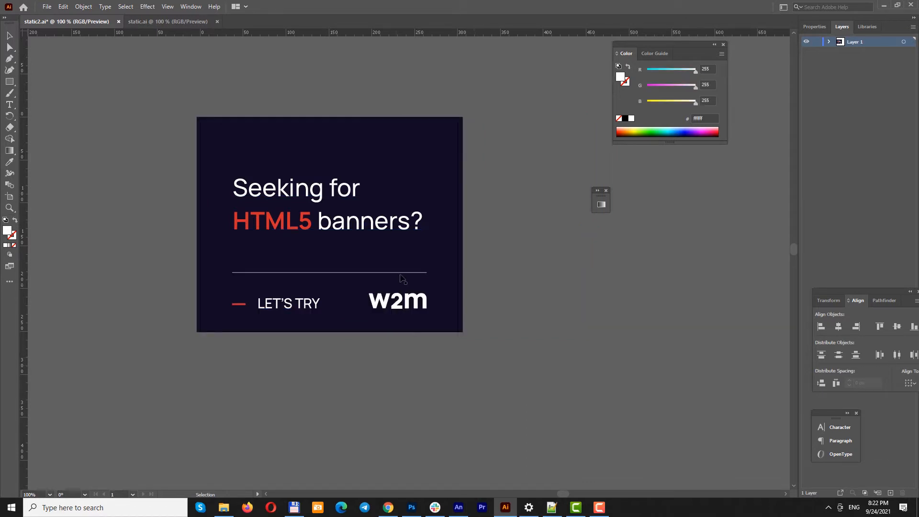
left_click(361, 223)
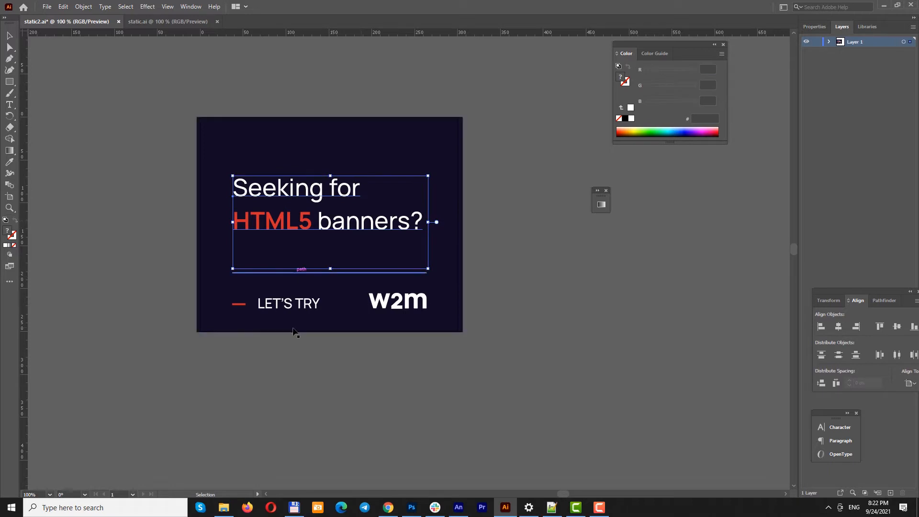
left_click(398, 300)
left_click(305, 307)
left_click(306, 226)
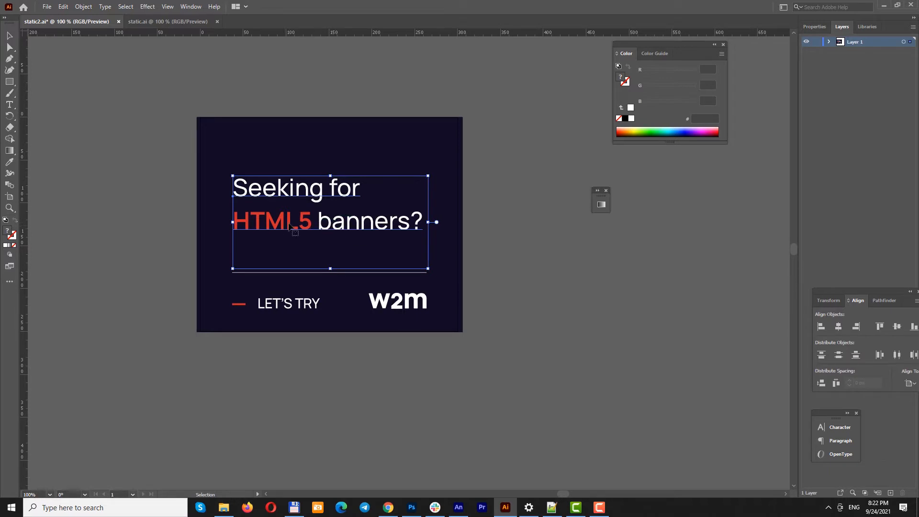
left_click(288, 293)
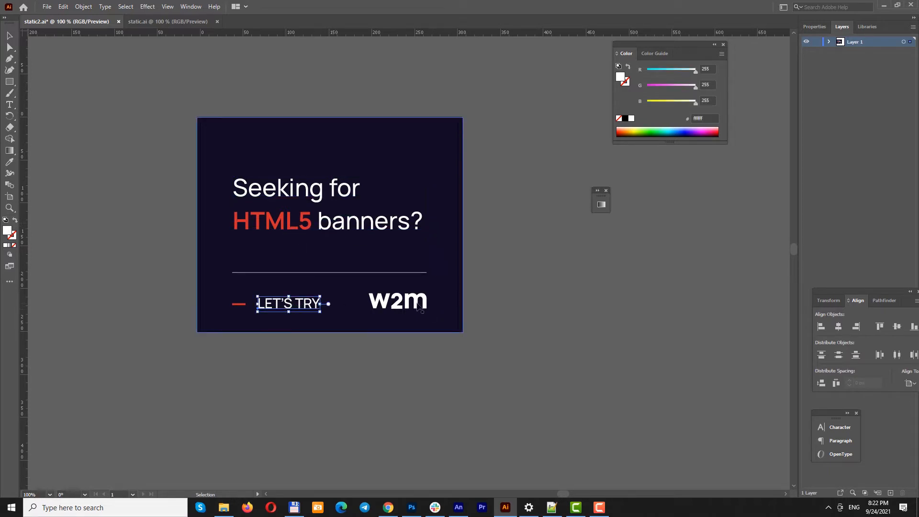
Convert all the text in the banner artwork to outlines
key("ctrl+a")
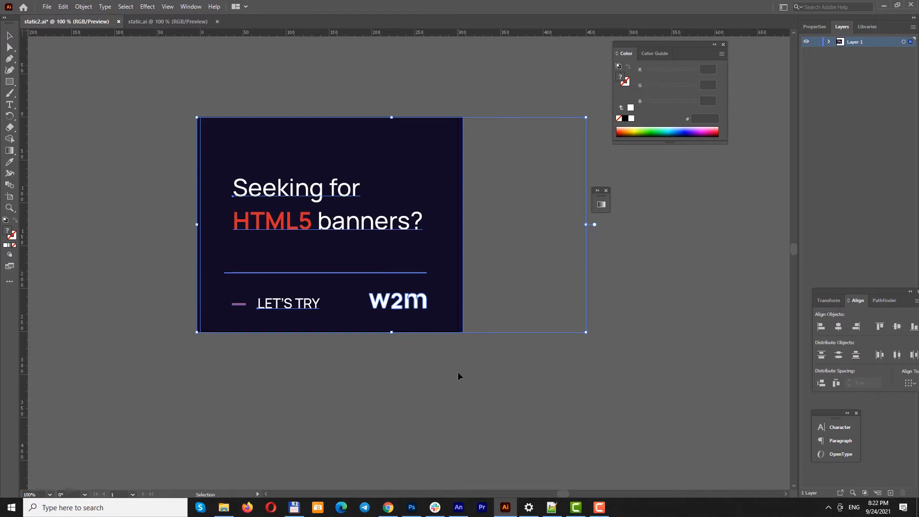
key("ctrl+shift+o")
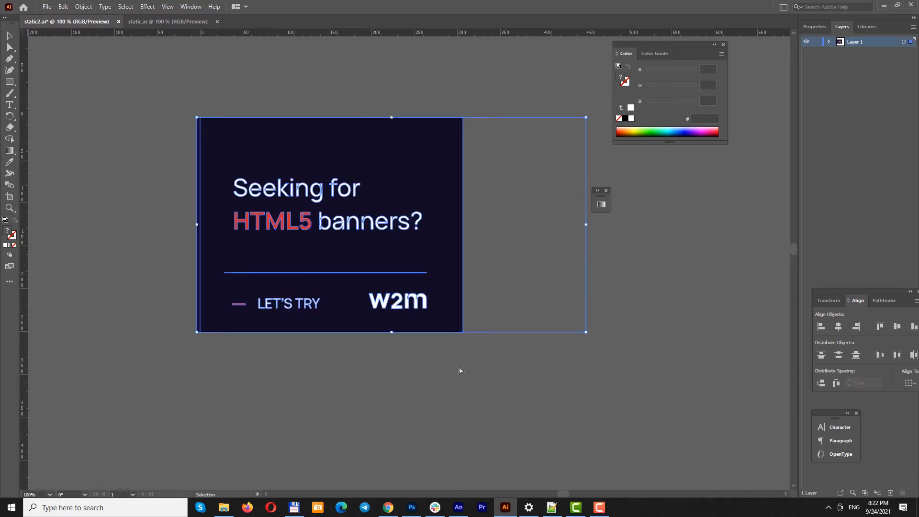
left_click(163, 177)
left_click(333, 195)
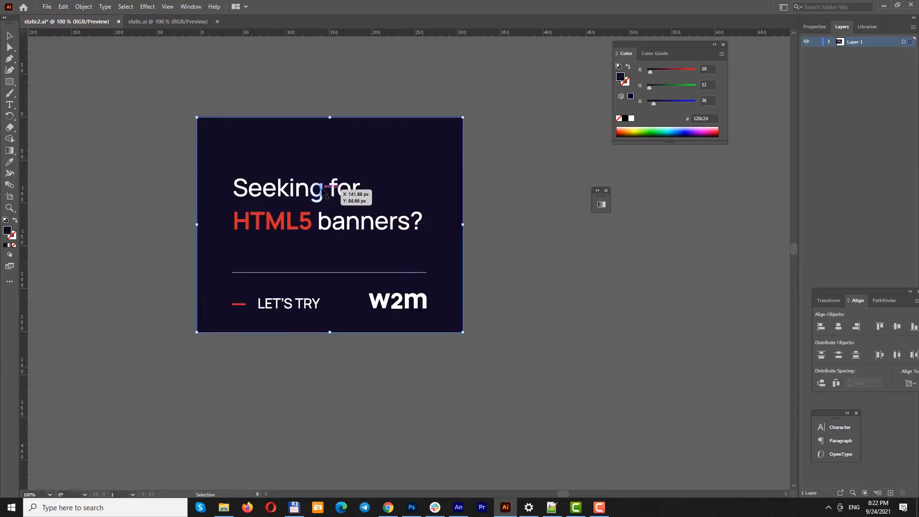
left_click(300, 305)
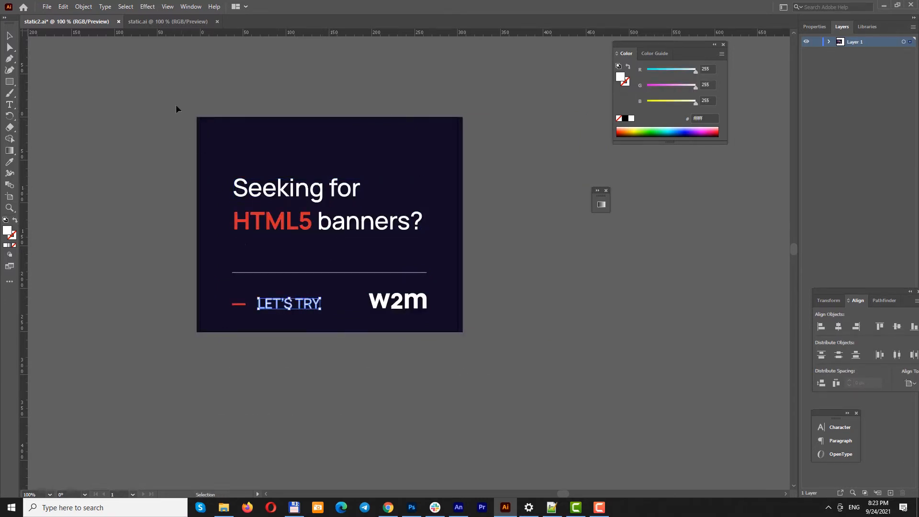
Copy all the banner artwork and paste it into 222.fla in Animate using the AI File Importer preferences, recommended import settings and maintained layers
left_click_drag(176, 104, 496, 372)
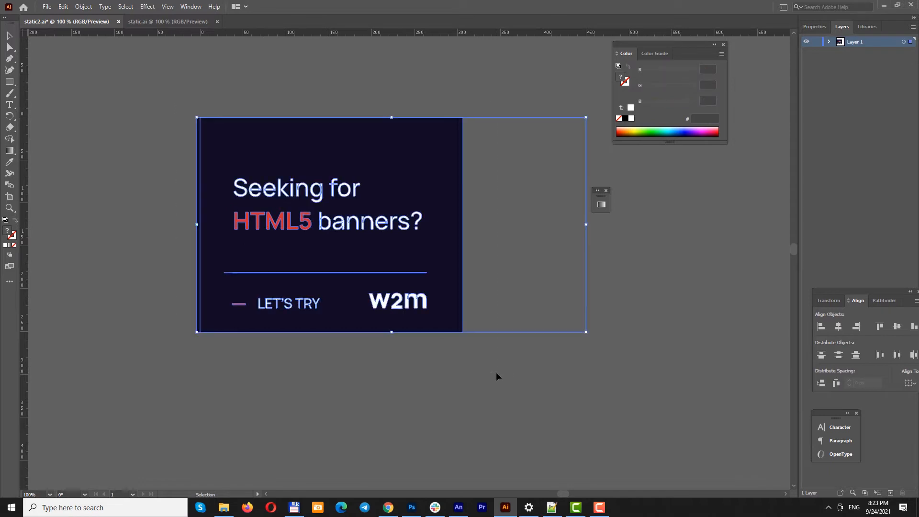
key("a")
key("ctrl+c")
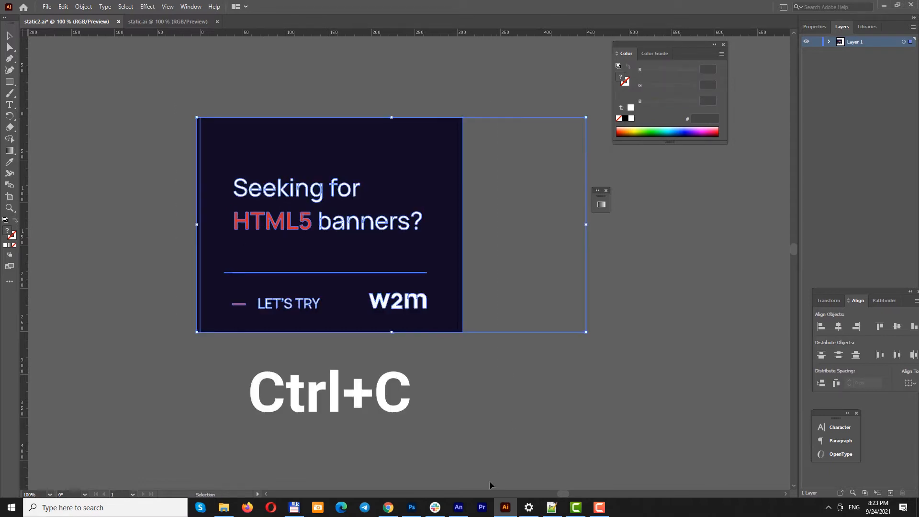
left_click(458, 507)
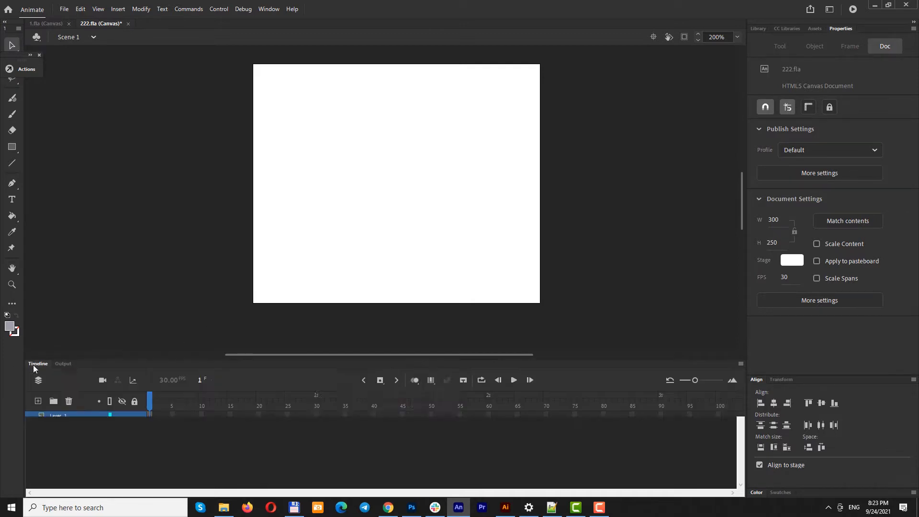
key("ctrl+v")
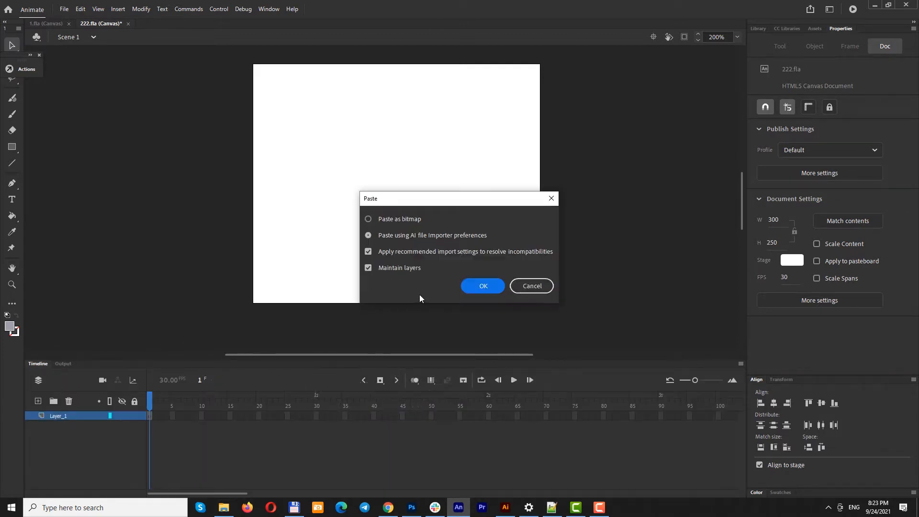
left_click(481, 286)
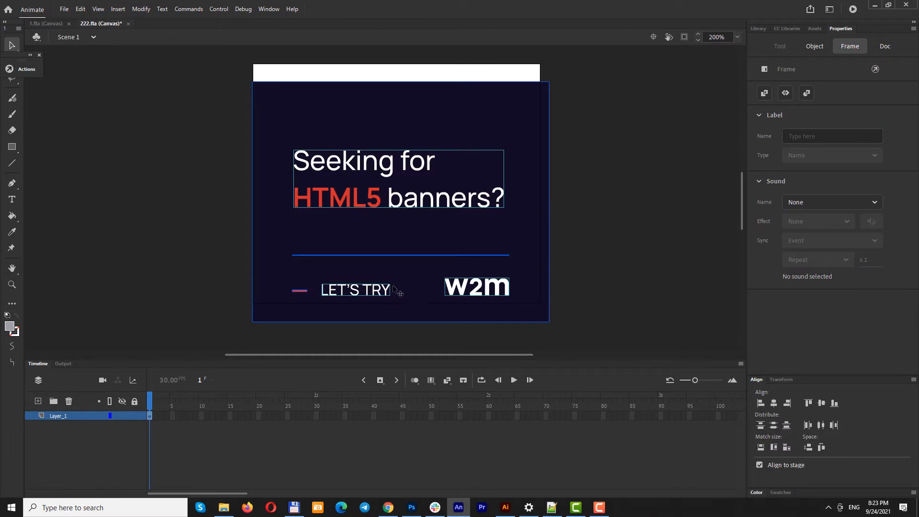
Move the pasted artwork up so the dark background covers the stage's full height, and deselect it
scroll(396, 289, "down", 2)
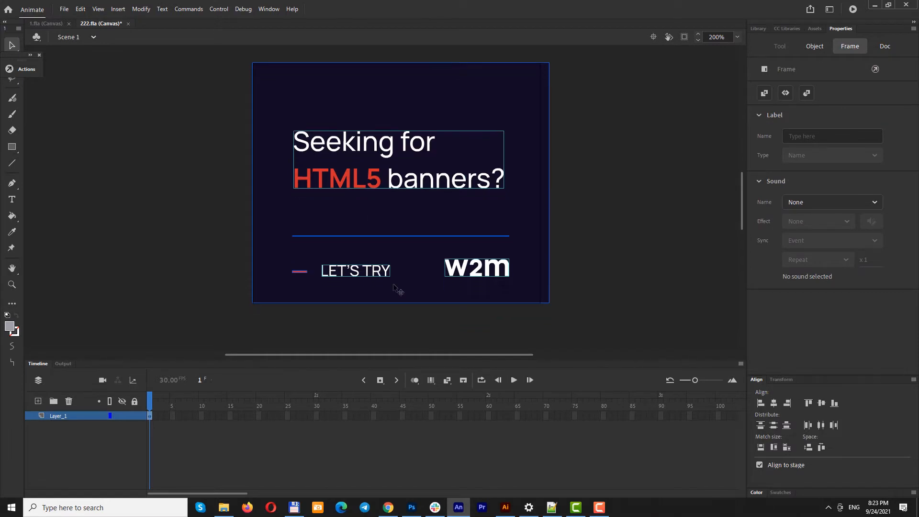
key("Down")
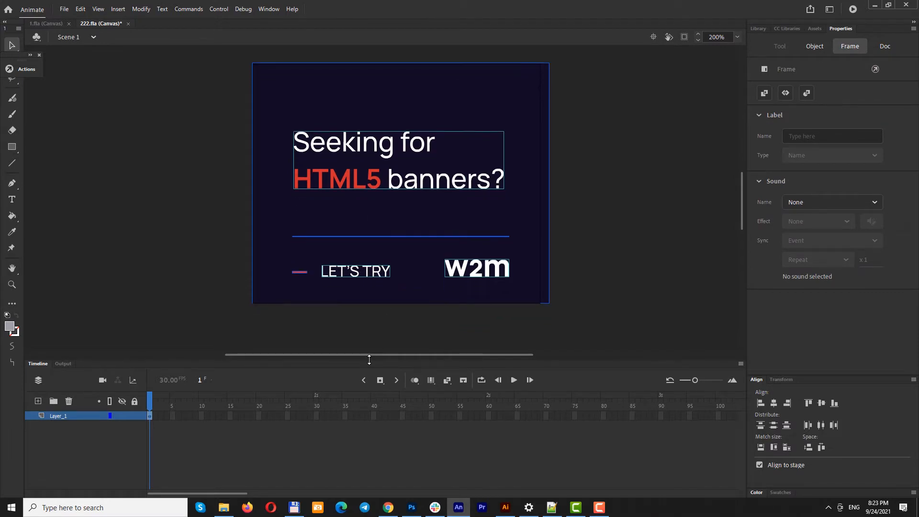
left_click(203, 265)
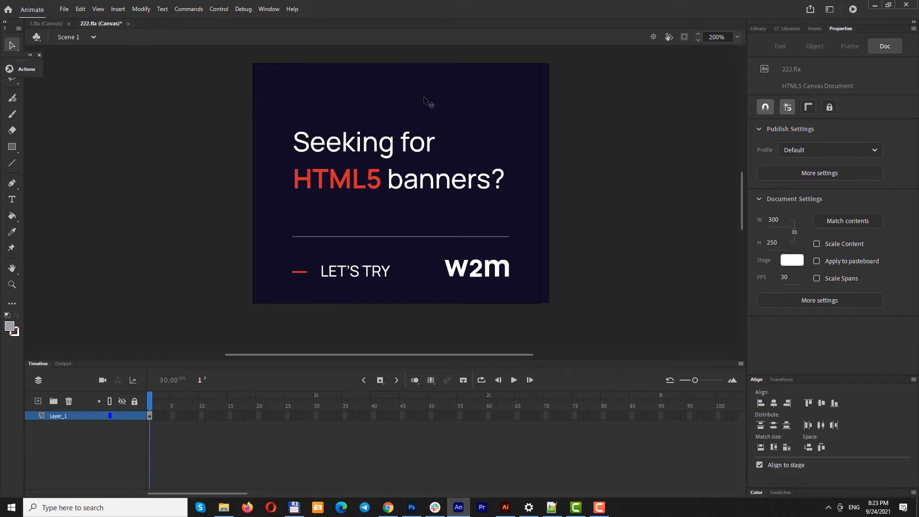
Convert the dark background rectangle to a movie clip symbol named bg
left_click(350, 151)
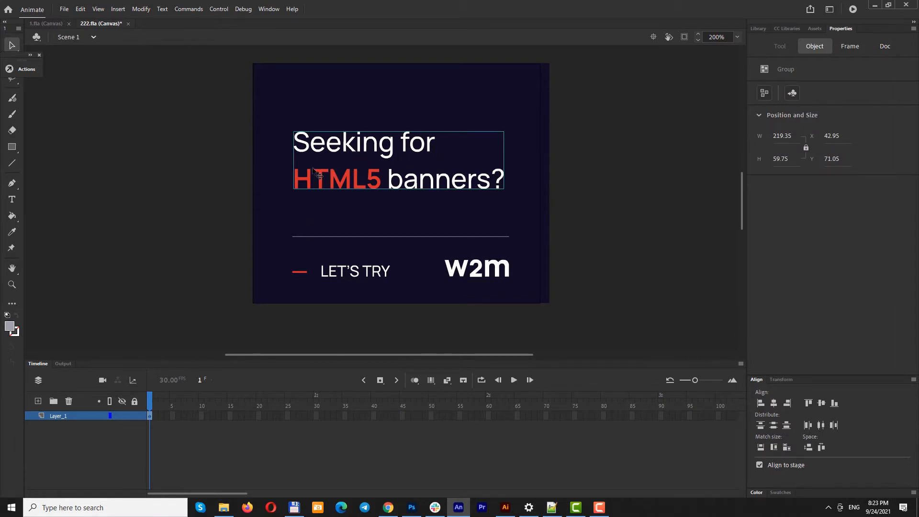
left_click(281, 107)
left_click(168, 111)
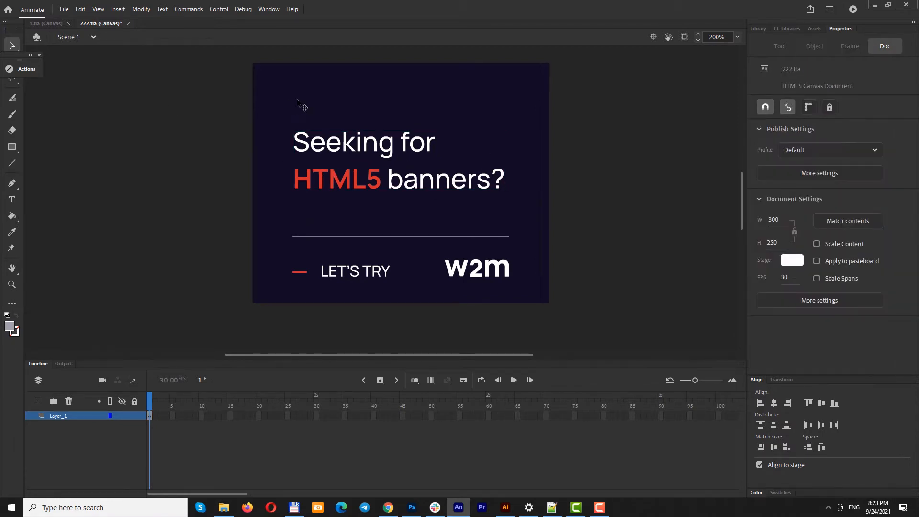
left_click(302, 104)
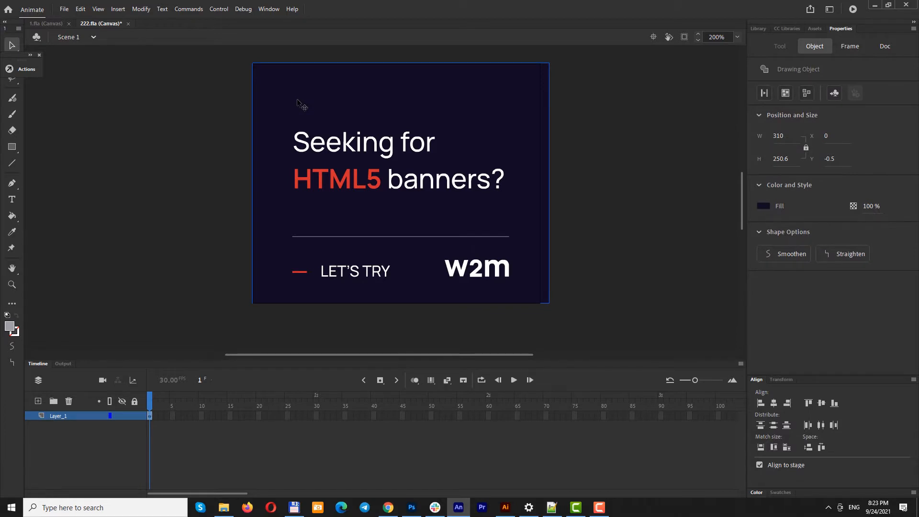
key("F8")
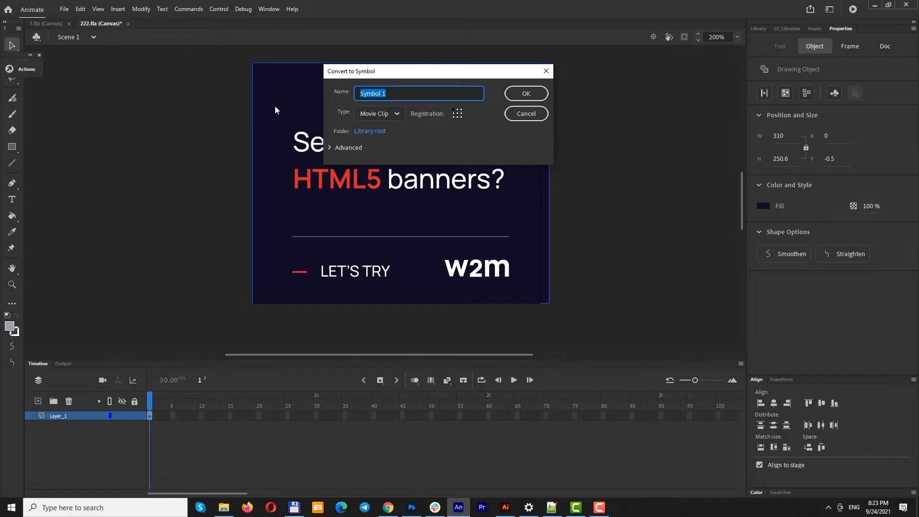
type("bg")
key("Return")
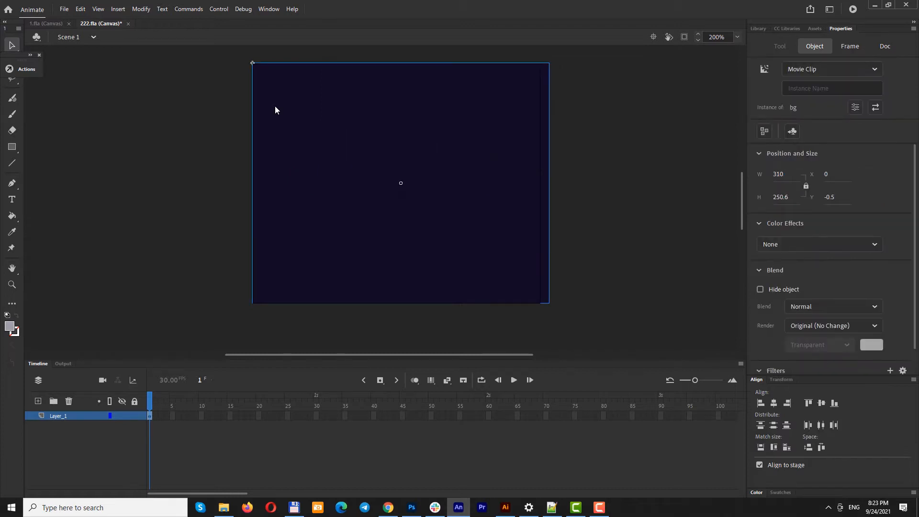
Move the bg symbol in place onto a new layer below Layer_1 and lock that new layer
left_click(227, 164)
left_click(322, 127)
key("Delete")
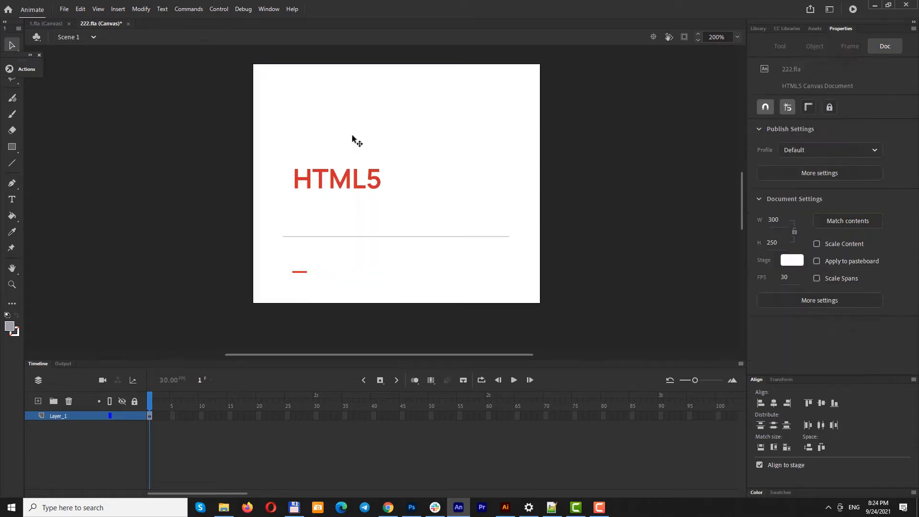
left_click(37, 401)
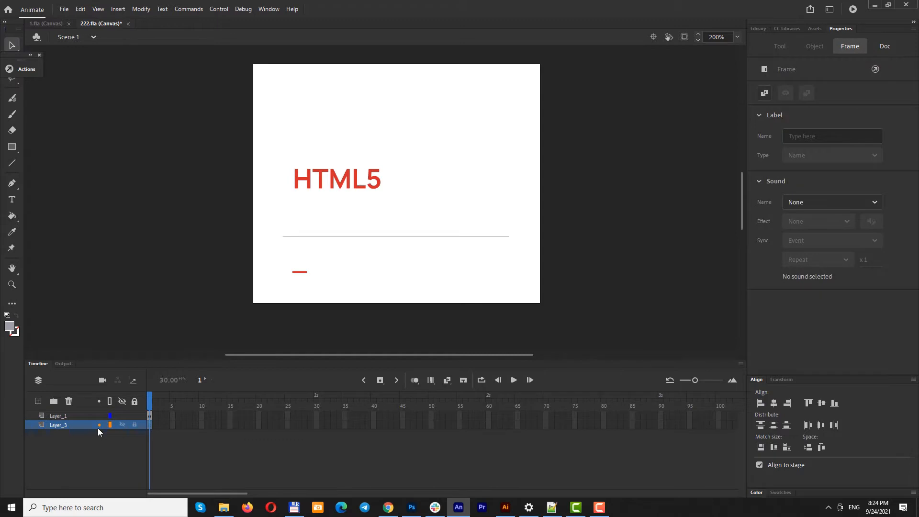
key("ctrl+shift+v")
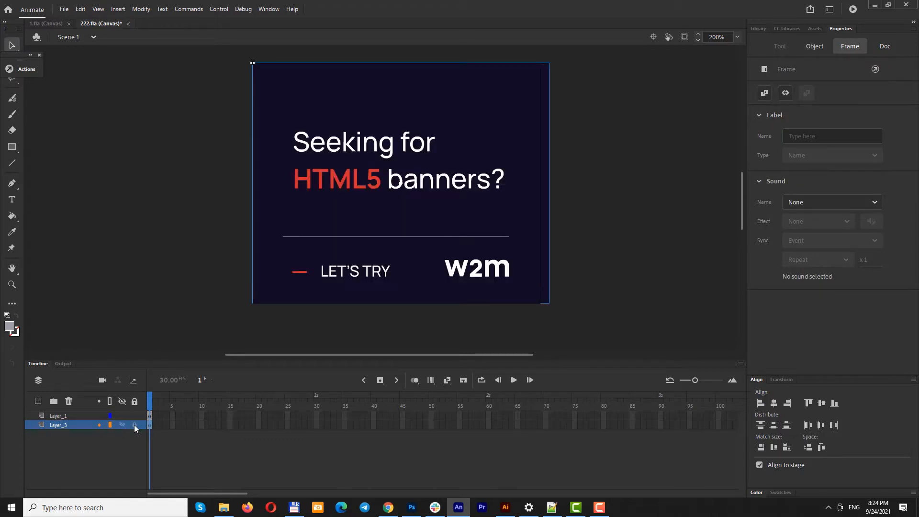
left_click(134, 425)
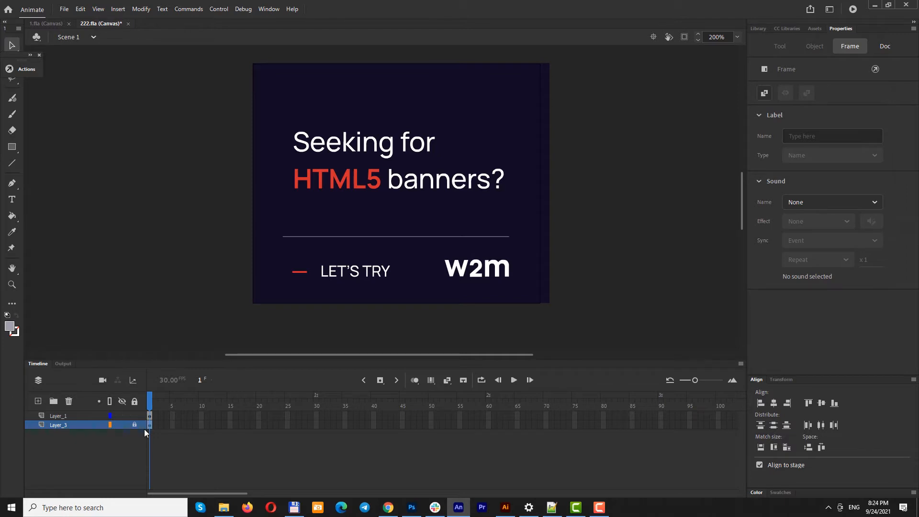
Break the "Seeking for HTML5 banners?" headline group apart into separate letter shapes
left_click(341, 162)
left_click(276, 186)
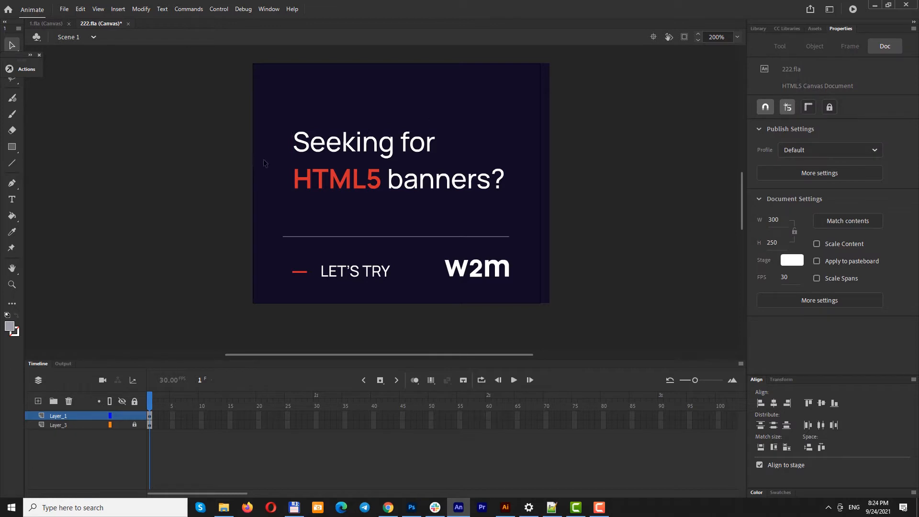
left_click(378, 144)
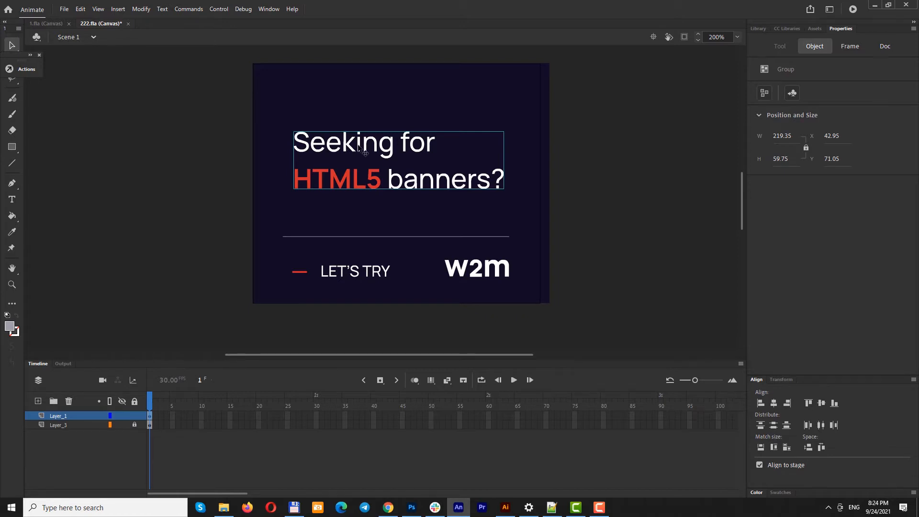
left_click(221, 147)
left_click(318, 149)
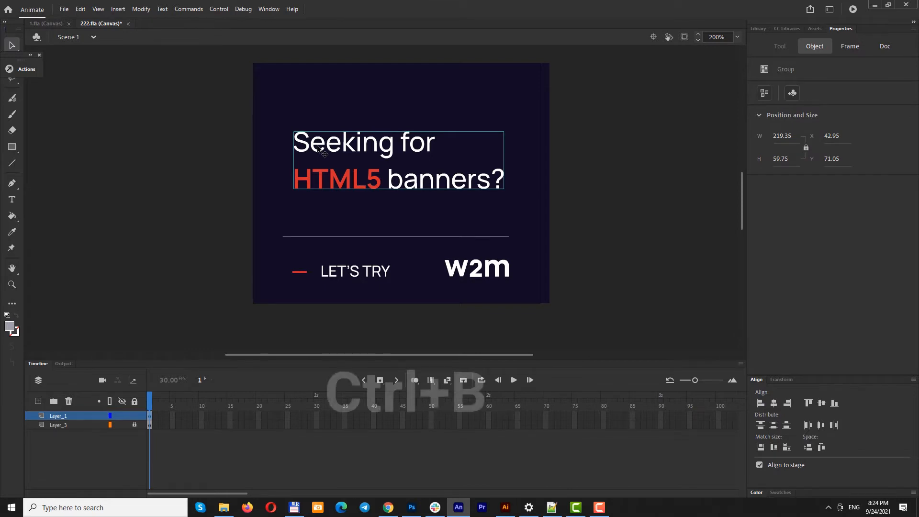
key("ctrl+b")
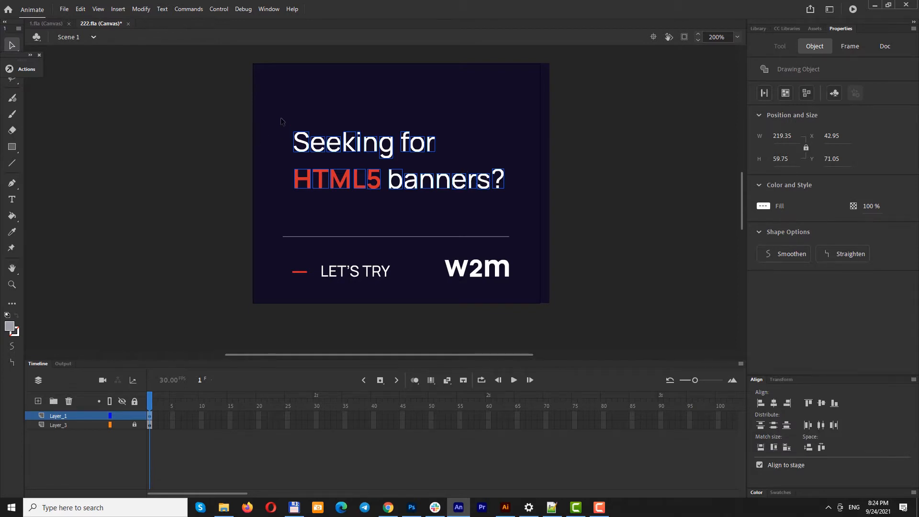
Convert the "Seeking for" letters to a movie clip symbol named t1
left_click_drag(280, 115, 444, 151)
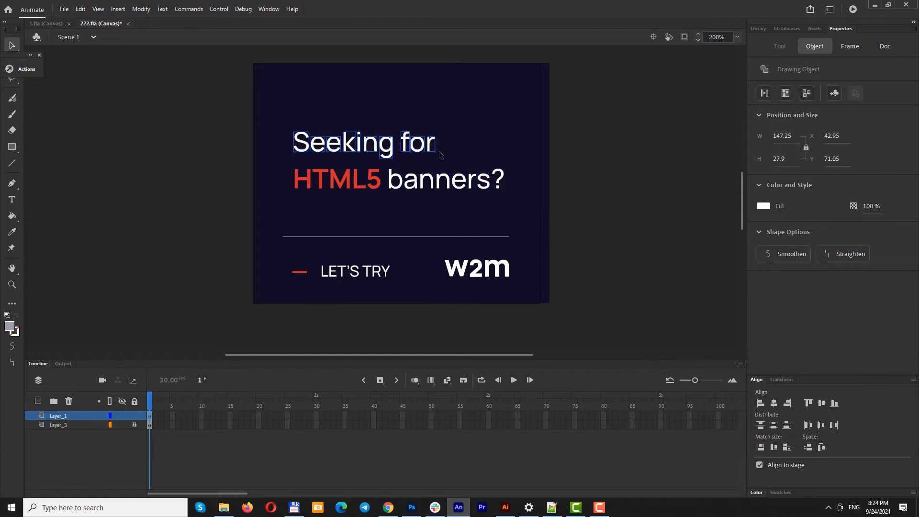
key("F8")
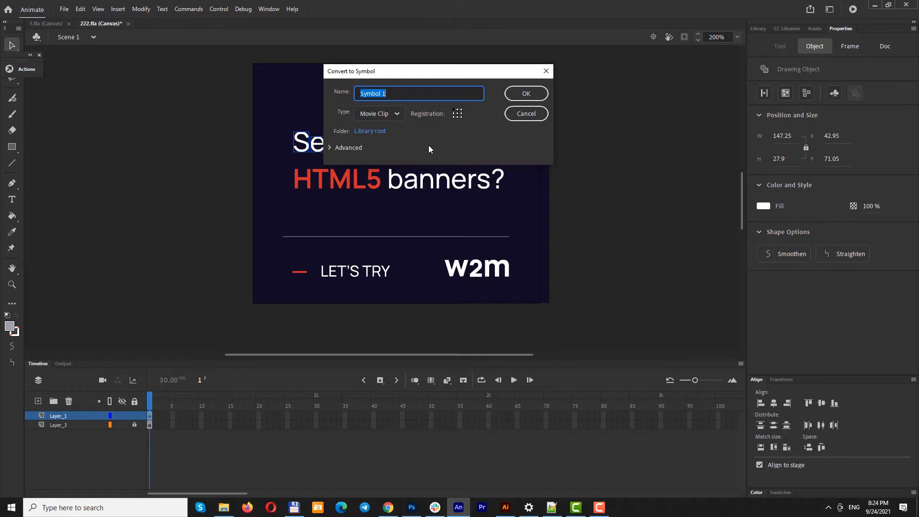
type("t1")
key("Return")
Convert the red "HTML5" letters to a movie clip symbol named t2
left_click_drag(282, 169, 379, 190)
key("F8")
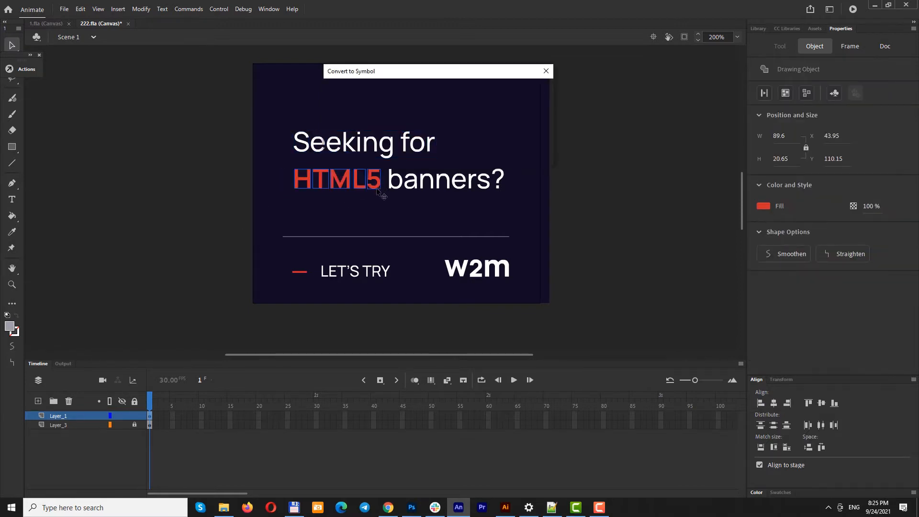
type("t2")
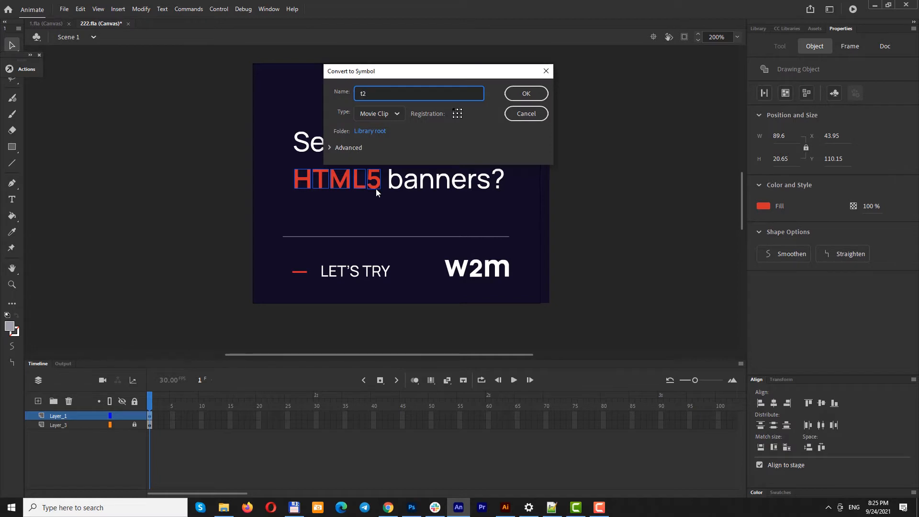
key("Return")
Convert the "banners" letters, without the question mark, to a movie clip symbol named t3
mouse_move(386, 200)
left_mouse_down()
mouse_move(488, 166)
mouse_move(493, 181)
left_mouse_up()
key("F8")
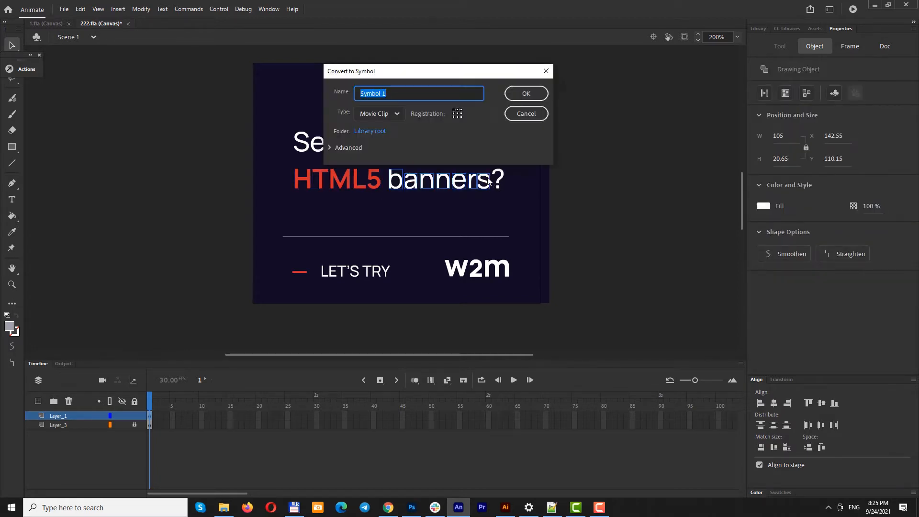
type("t3")
key("Return")
Convert the headline's question mark to a movie clip symbol named t4
mouse_move(511, 153)
left_mouse_down()
mouse_move(488, 220)
mouse_move(495, 215)
left_mouse_up()
key("F8")
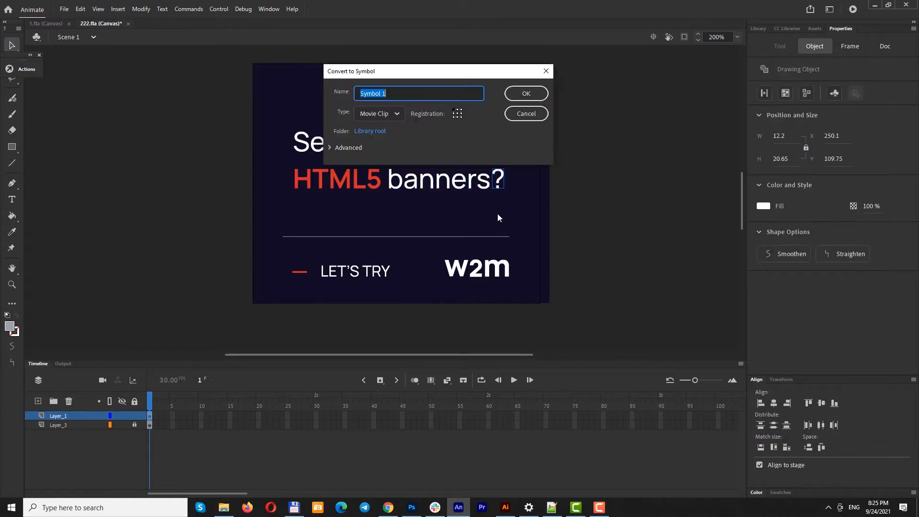
type("t4")
key("Return")
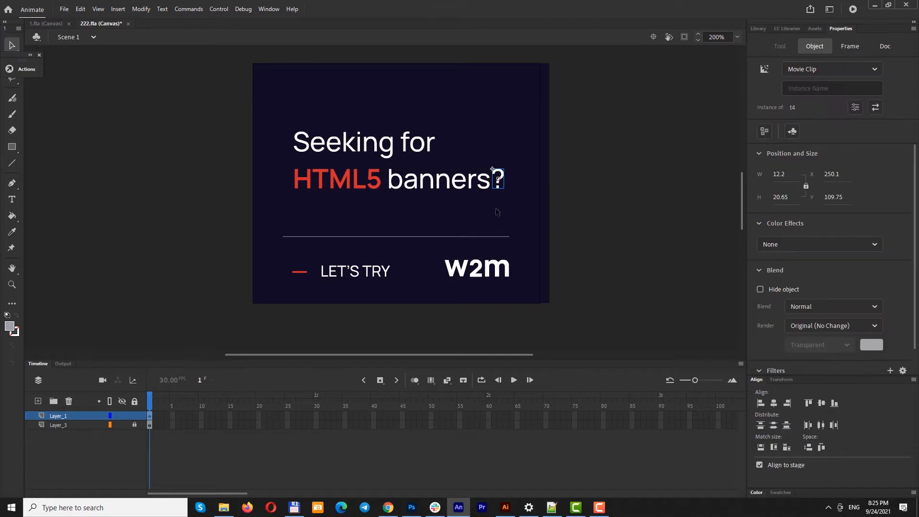
Convert the long thin divider below the headline to a movie clip symbol named line
left_click(369, 239)
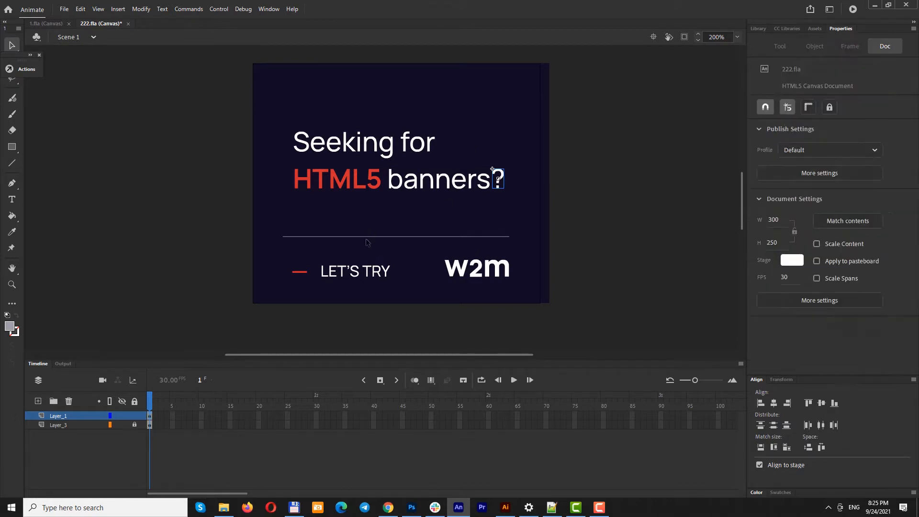
left_click(369, 237)
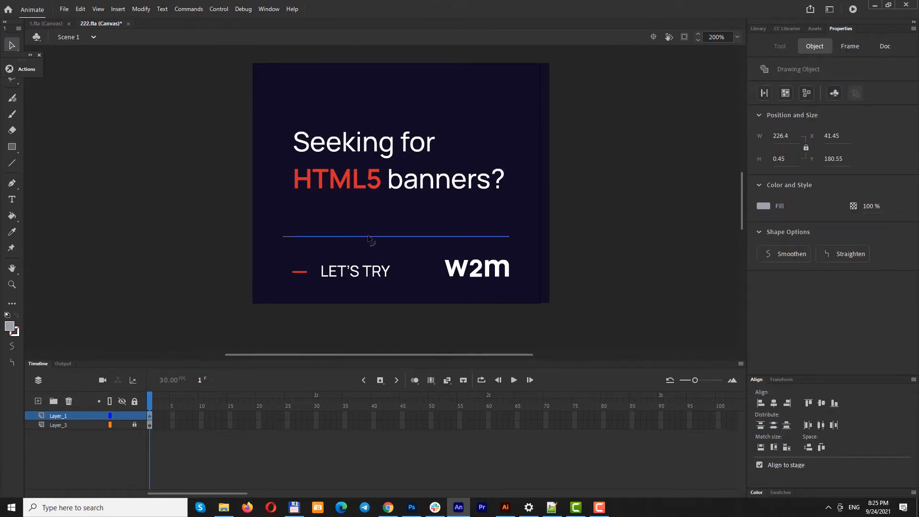
key("F8")
type("line")
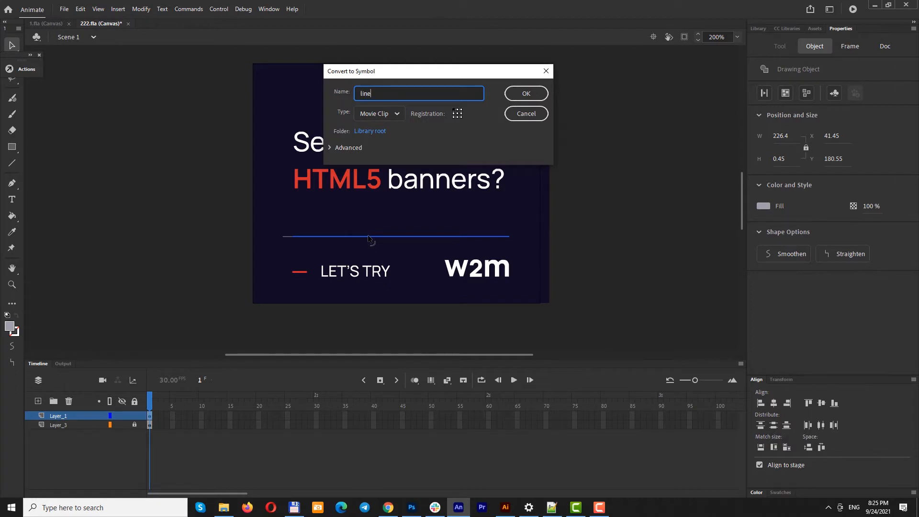
key("Return")
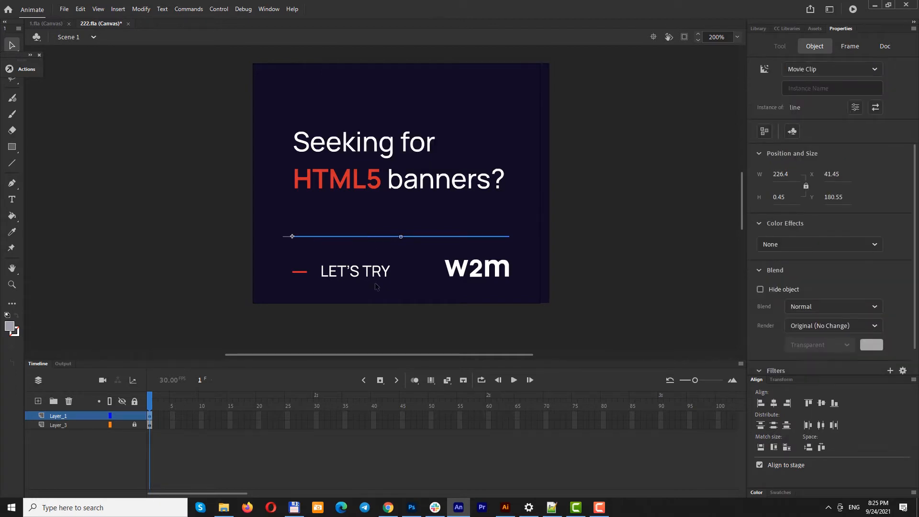
Convert the short red dash beside "LET'S TRY" to a movie clip symbol named line2
left_click(301, 274)
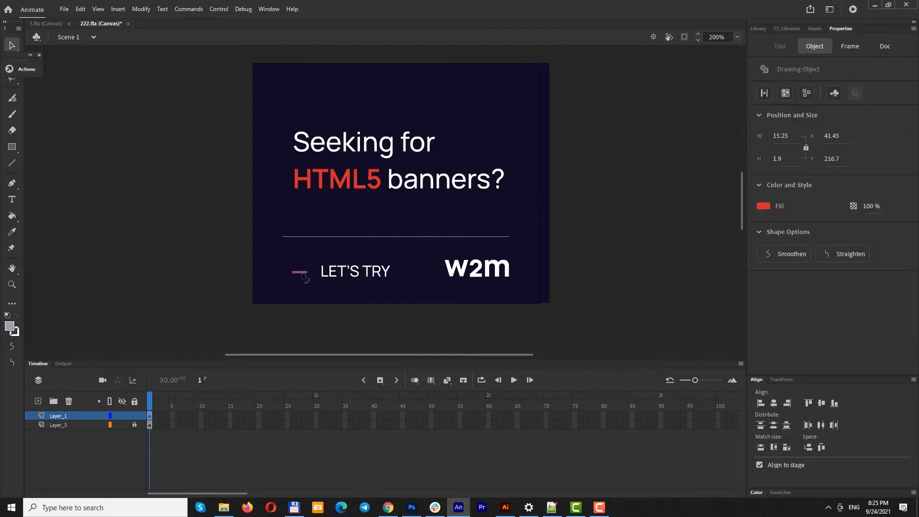
key("F8")
type("line2")
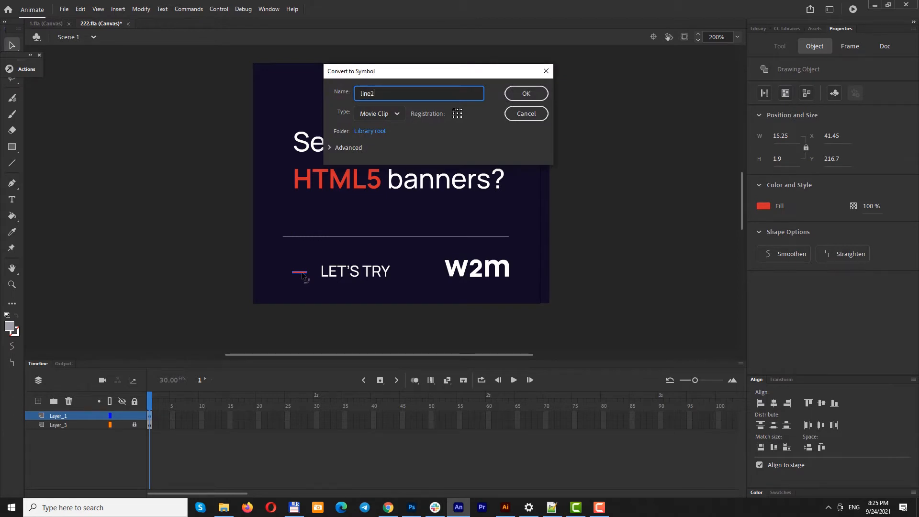
key("Return")
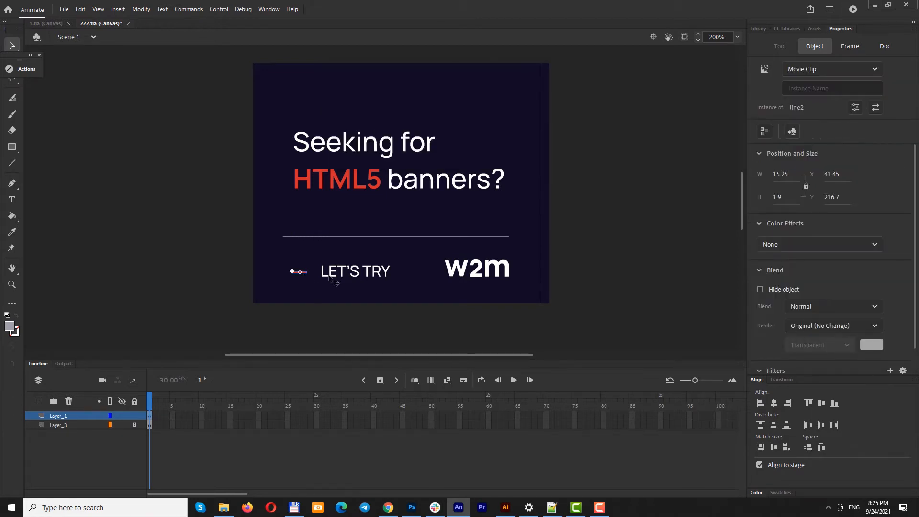
Convert the "LET'S TRY" text group to a movie clip symbol named t5
left_click(349, 277)
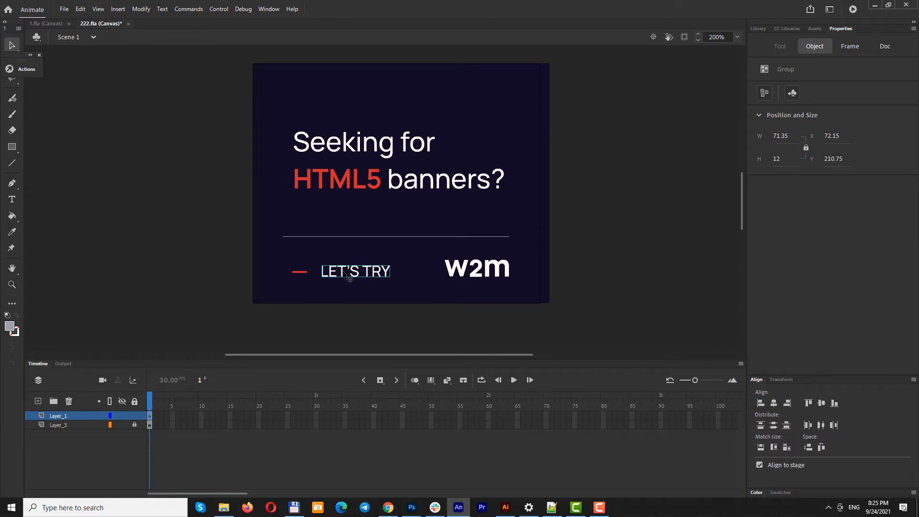
key("F8")
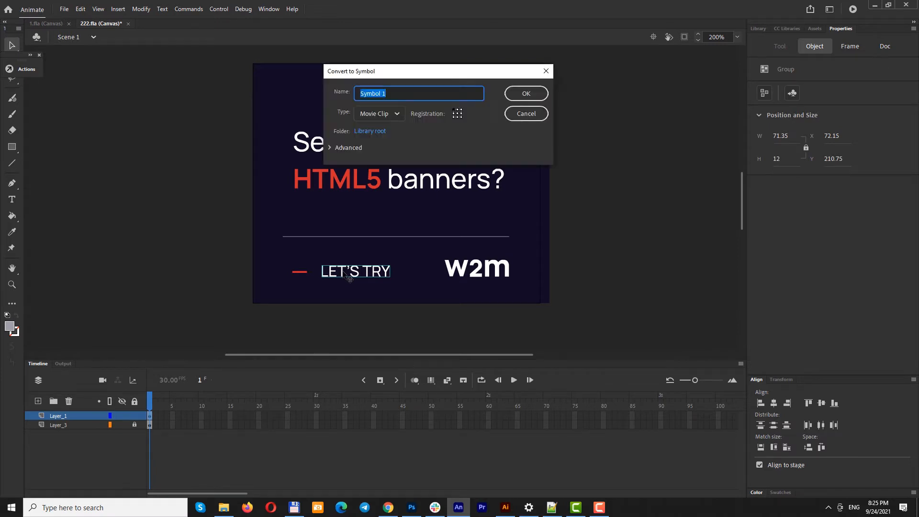
type("t5")
key("Return")
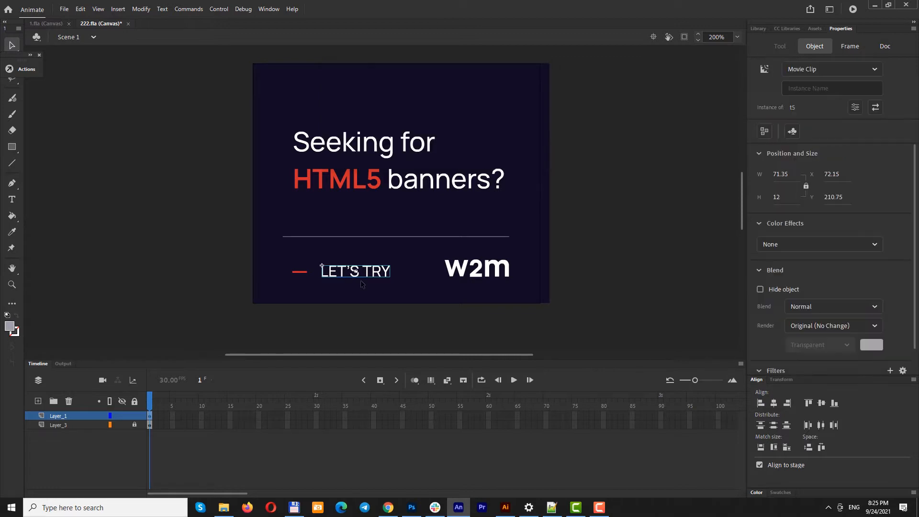
Convert the w2m group to a movie clip symbol named logo
left_click(477, 278)
key("F8")
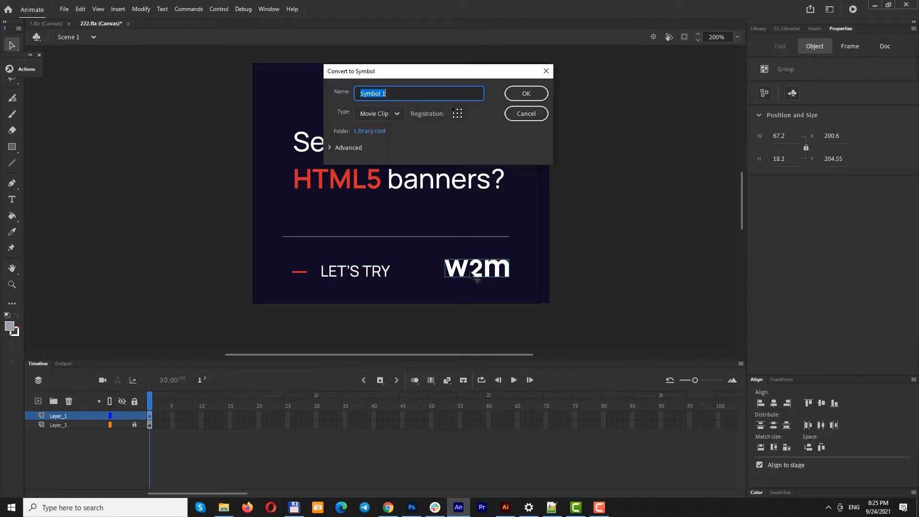
type("logo")
key("Return")
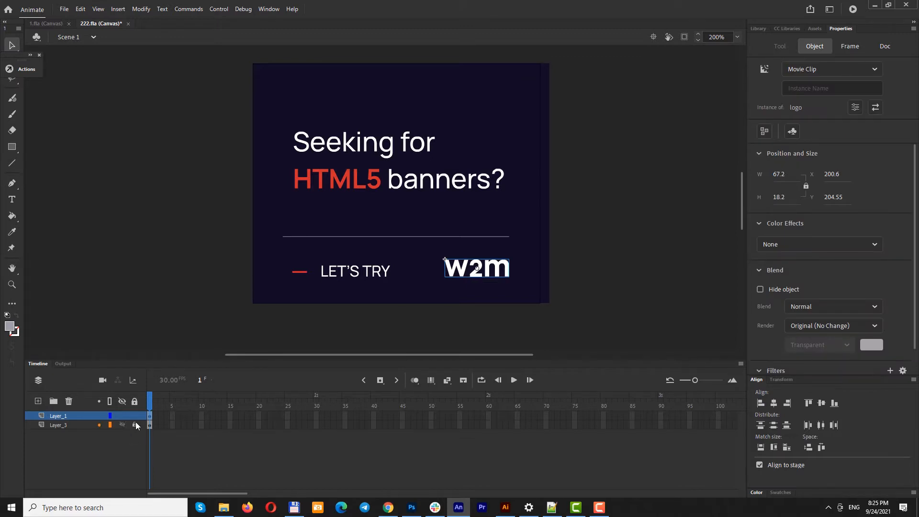
Unlock Layer_3, select every object on the stage and distribute them to separate layers
left_click(134, 425)
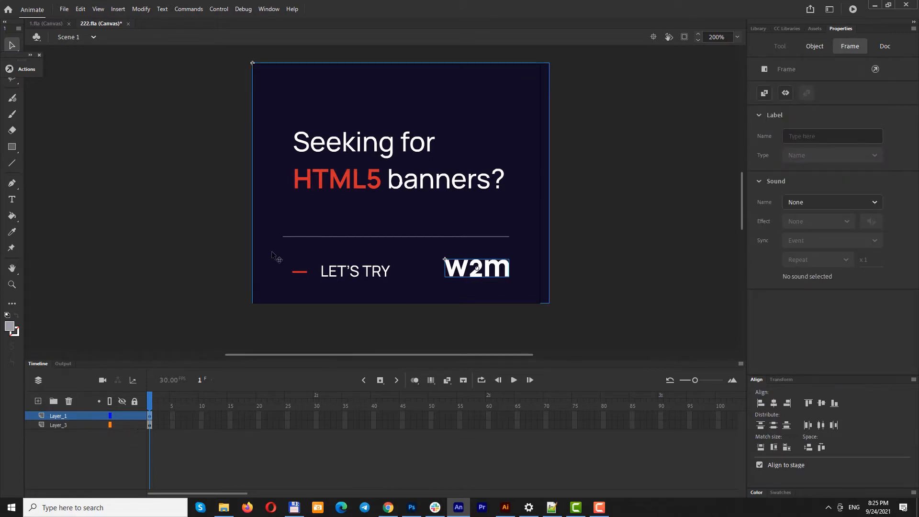
key("ctrl+a")
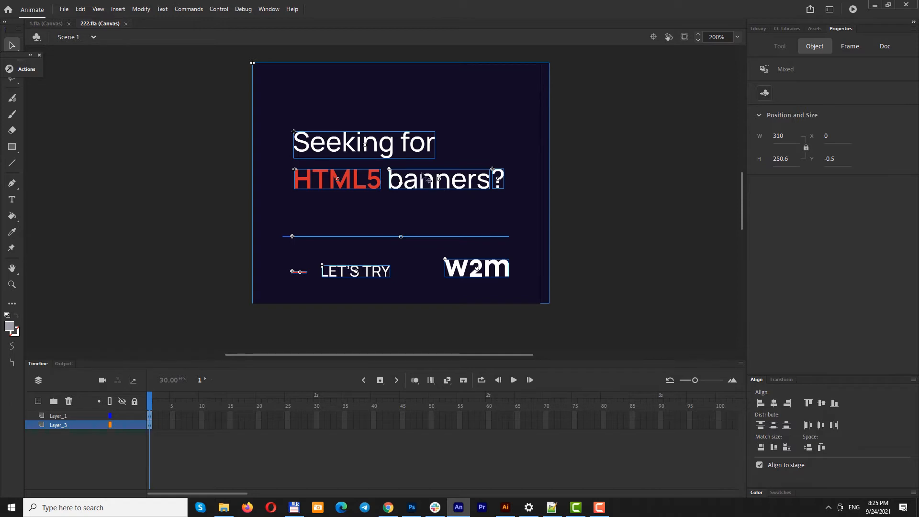
right_click(422, 145)
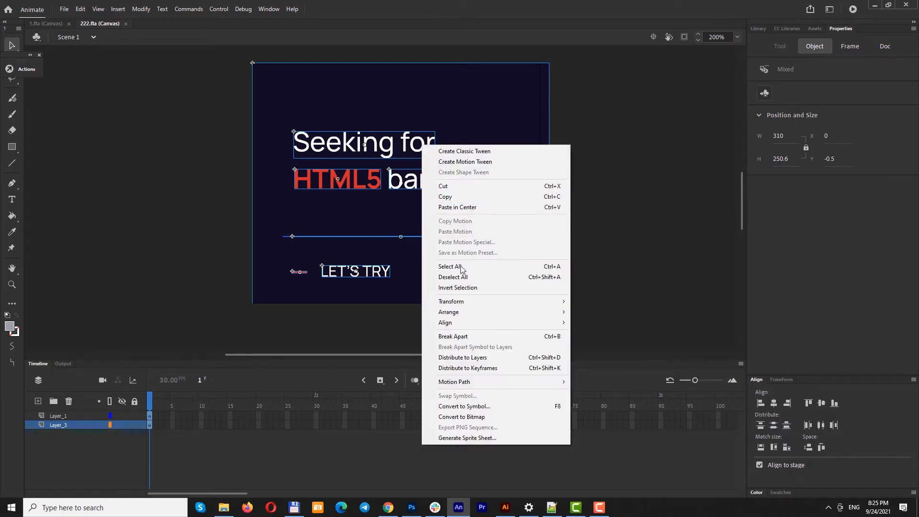
left_click(469, 362)
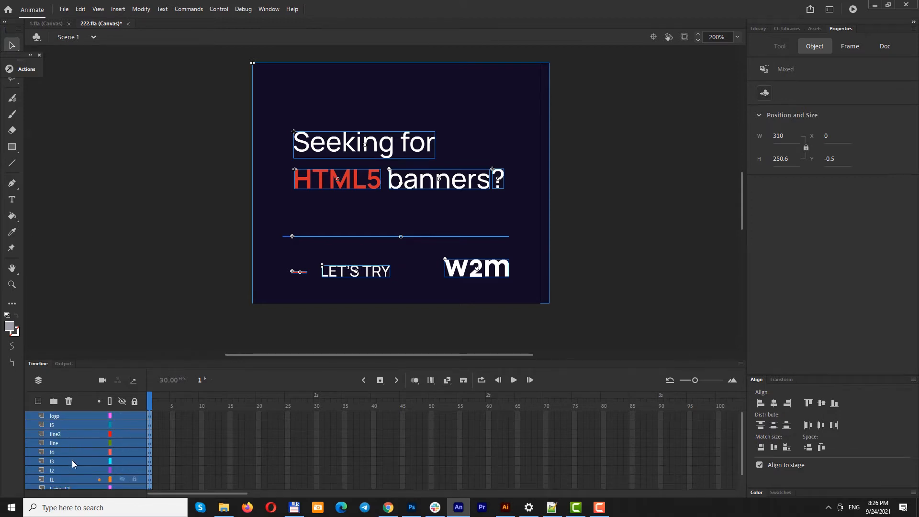
Extend the bg layer from its first frame to about frame 66 by inserting frames
left_click(64, 418)
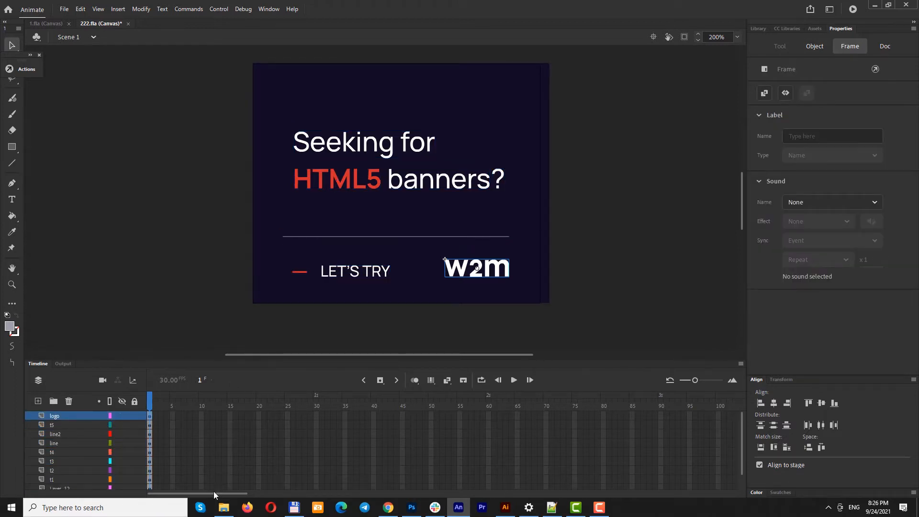
scroll(177, 444, "down", 1)
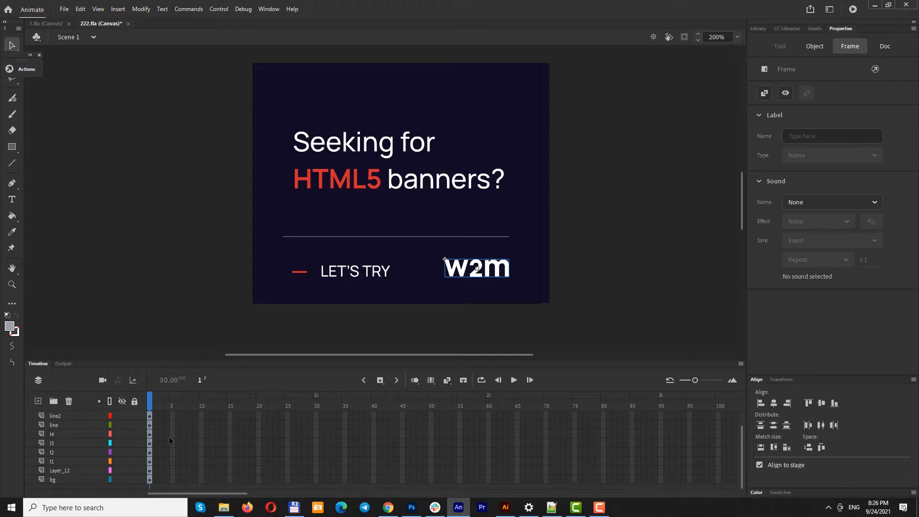
scroll(170, 440, "up", 1)
scroll(170, 439, "down", 1)
left_click(151, 480)
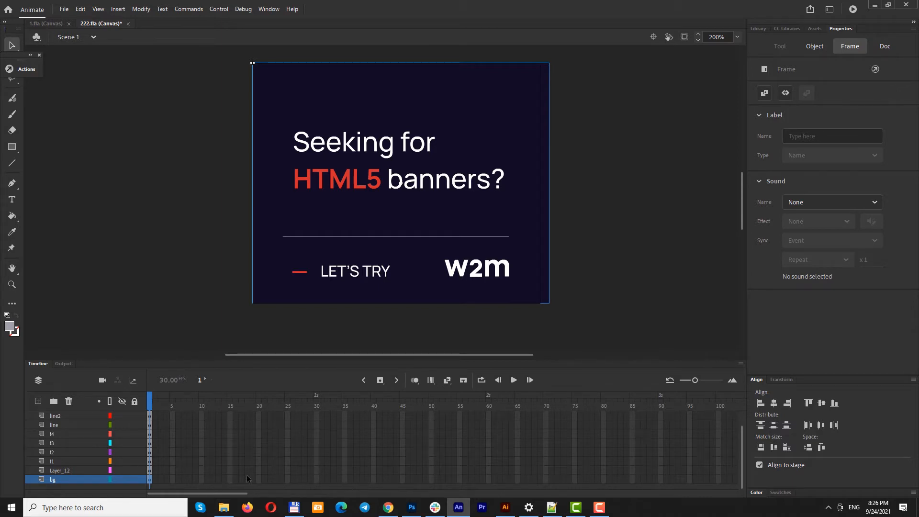
key("F5")
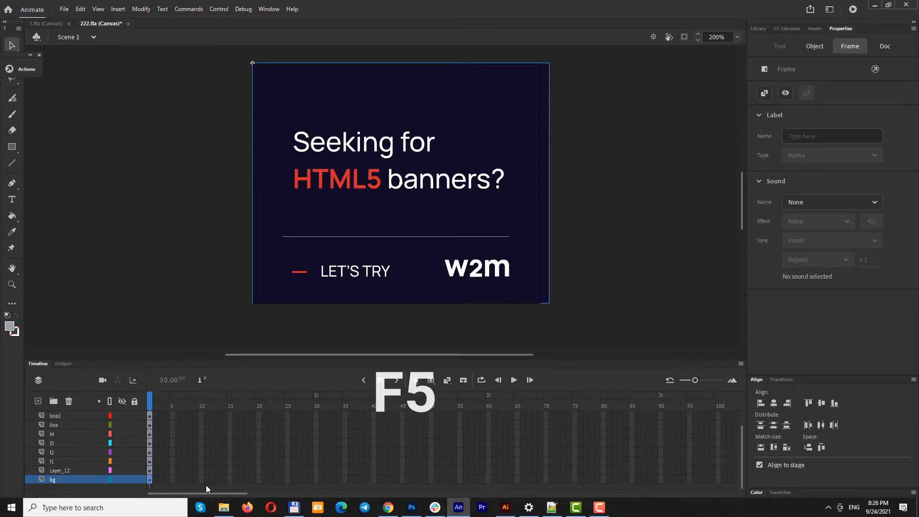
left_click(149, 470)
left_click(150, 480)
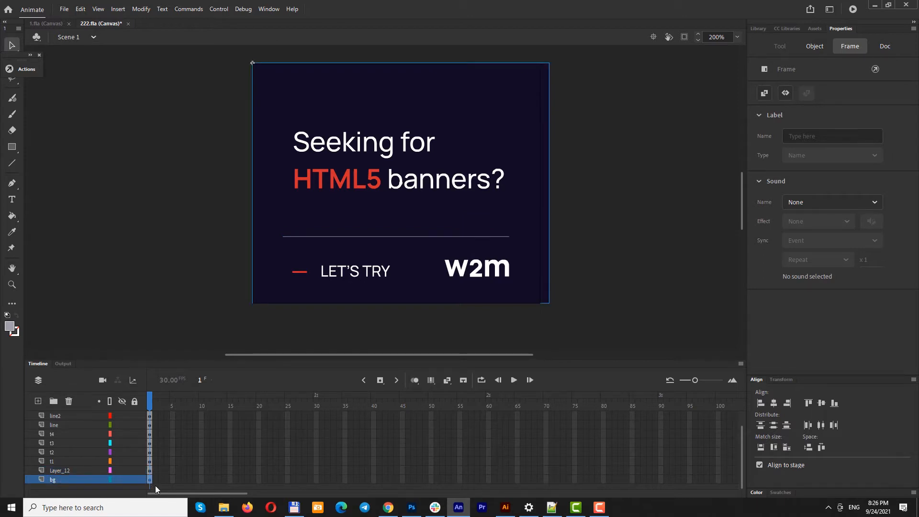
key("F5")
key("F5")
key("F5")
key("F5")
key("F5")
key("F5")
key("F5")
key("F5")
key("F5")
key("F5")
key("F5")
key("F5")
key("F5")
key("F5")
key("F5")
key("F5")
key("F5")
key("F5")
key("F5")
key("F5")
key("F5")
key("F5")
key("F5")
key("F5")
key("F5")
key("F5")
key("F5")
key("F5")
key("F5")
key("F5")
key("F5")
key("F5")
key("F5")
key("F5")
key("F5")
key("F5")
key("F5")
key("F5")
key("F5")
key("F5")
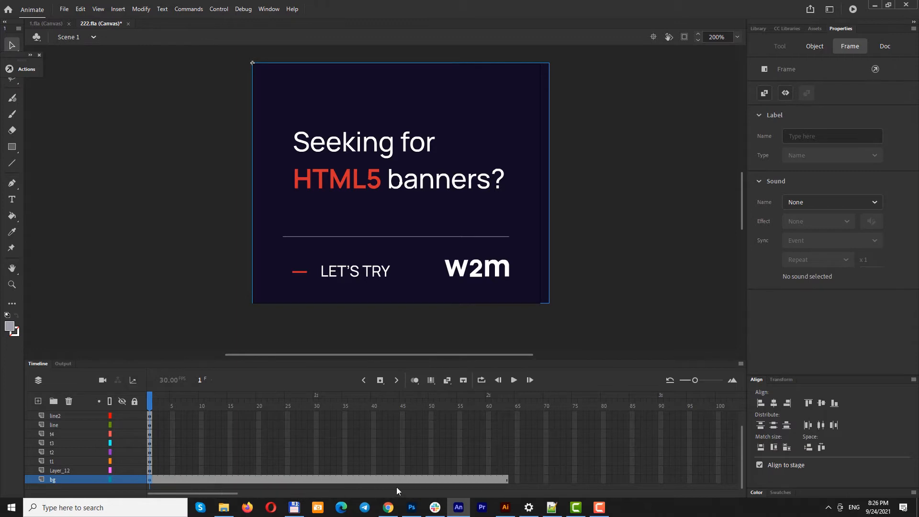
key("F5")
key("F5")
Lengthen the bg layer further by inserting frames until it runs past frame 100
left_click_drag(150, 407, 236, 407)
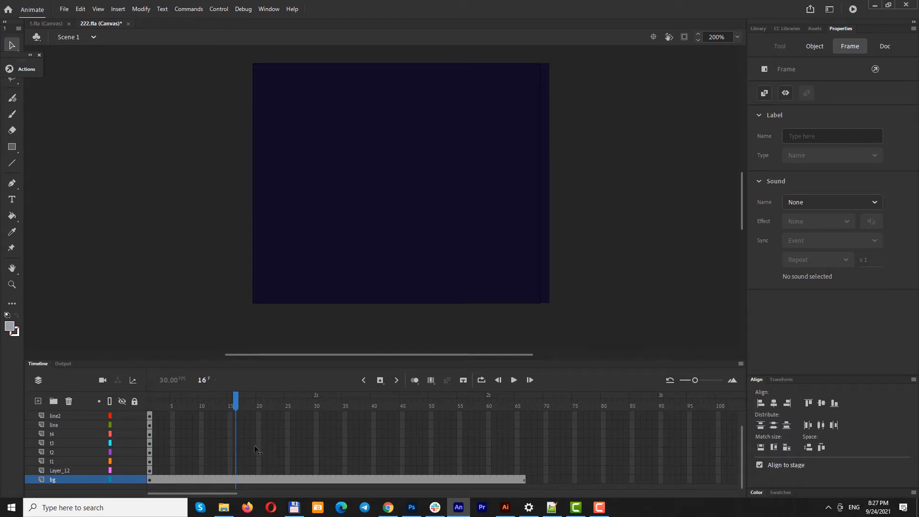
left_click_drag(254, 445, 298, 435)
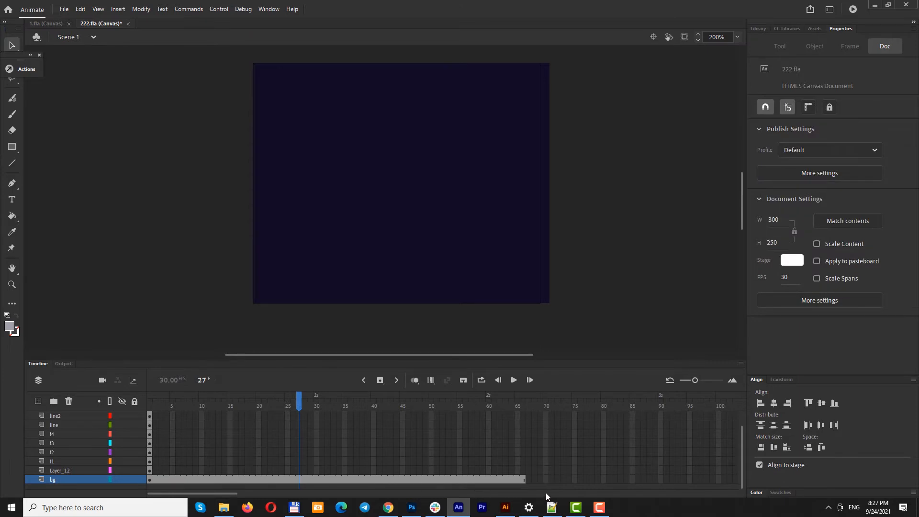
left_click(604, 479)
key("F5")
key("F5")
key("F5")
key("F5")
key("F5")
key("F5")
key("F5")
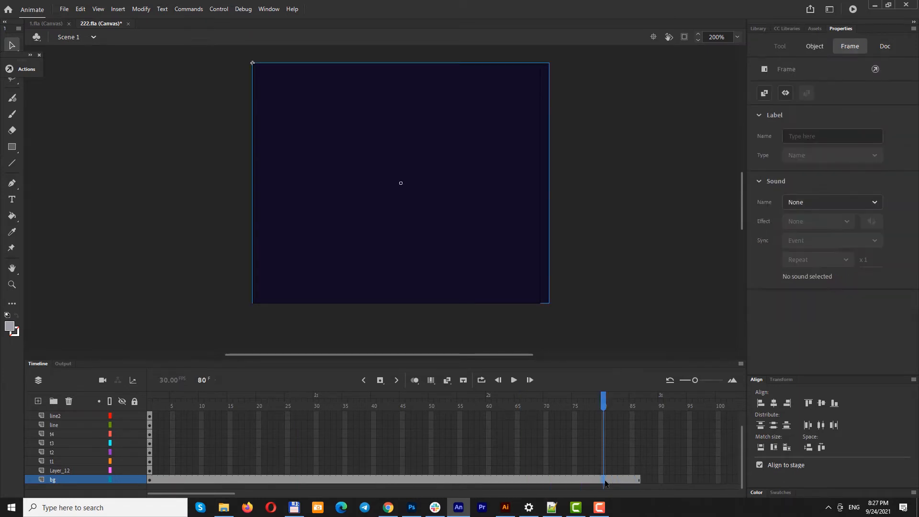
key("F5")
key("F5")
key("F5")
key("F5")
key("F5")
key("F5")
key("F5")
key("F5")
key("F5")
key("F5")
key("F5")
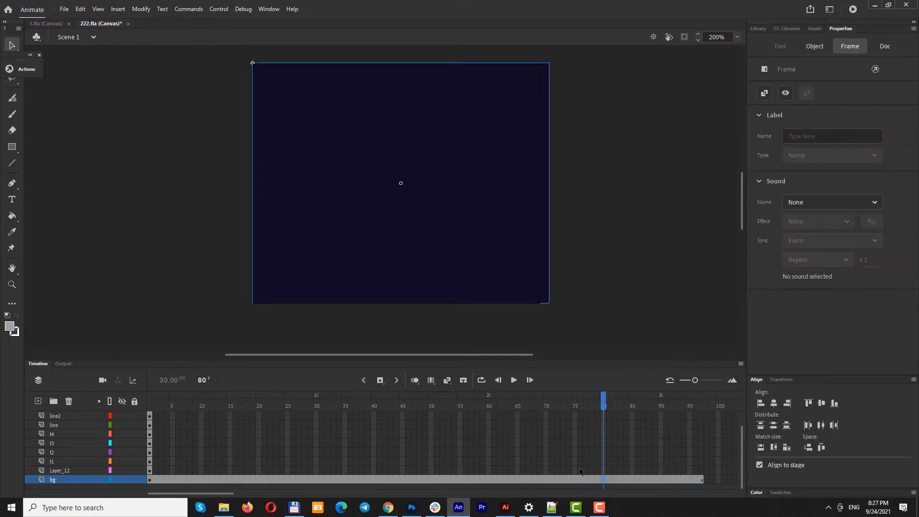
key("F5")
key("F5")
key("F5")
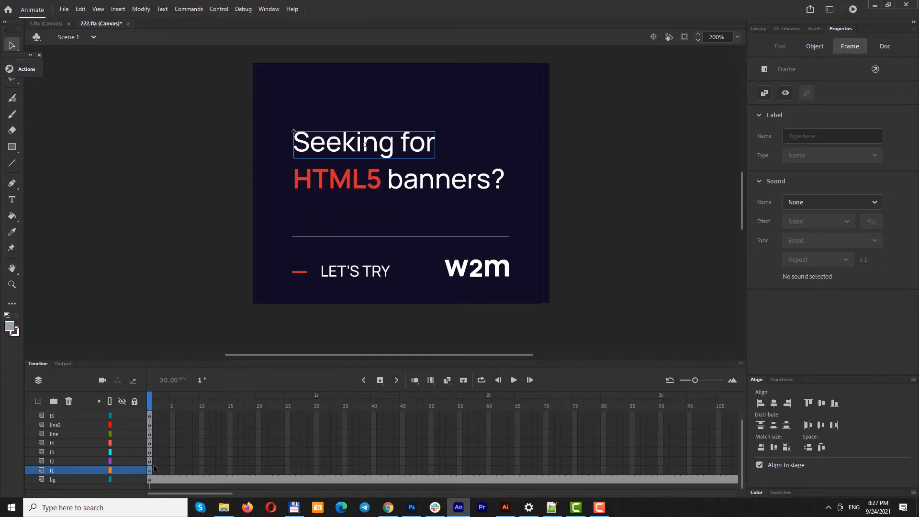
Insert a keyframe at frame 20 on the t1 layer
left_click(257, 470)
key("F5")
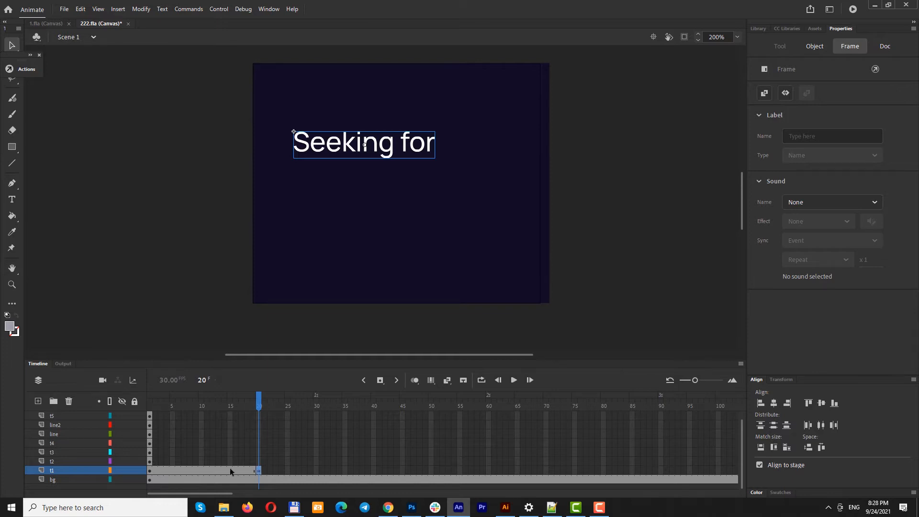
Set the alpha of the "Seeking for" text to 0% at frame 1 of the t1 layer
left_click(150, 472)
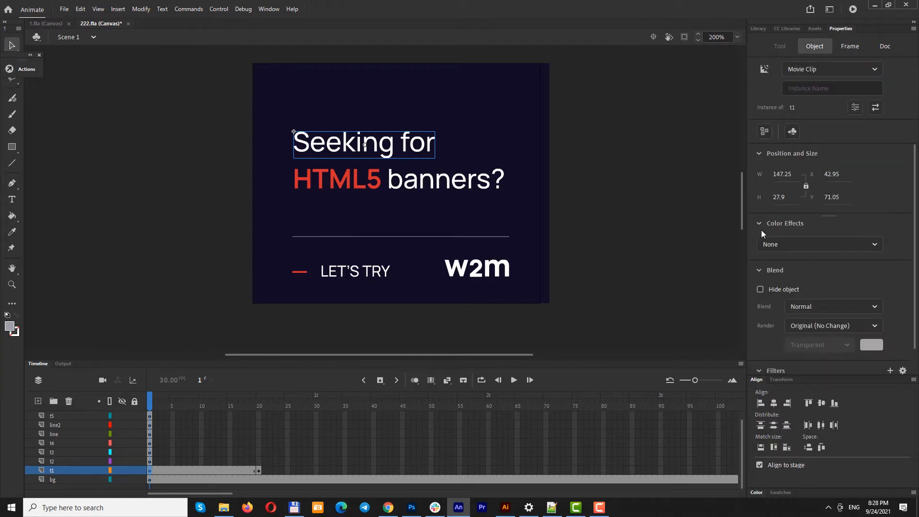
left_click(814, 242)
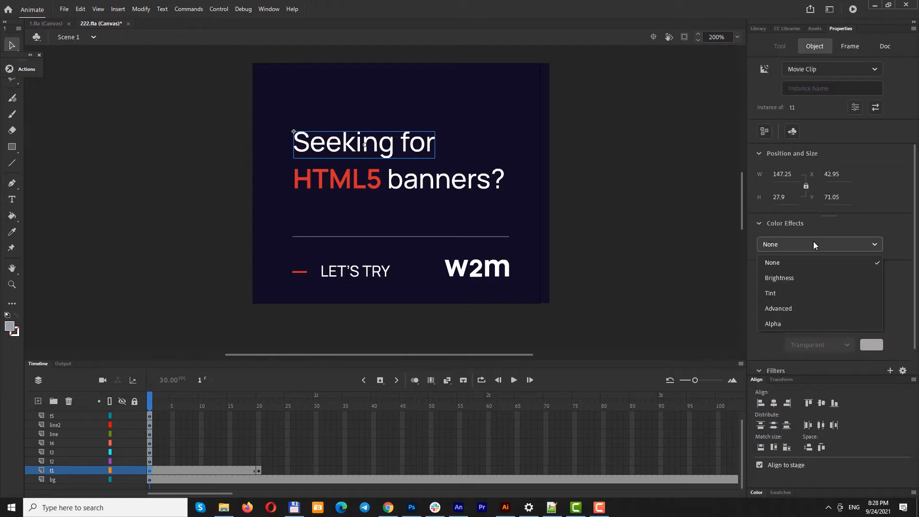
left_click(786, 323)
left_click(764, 273)
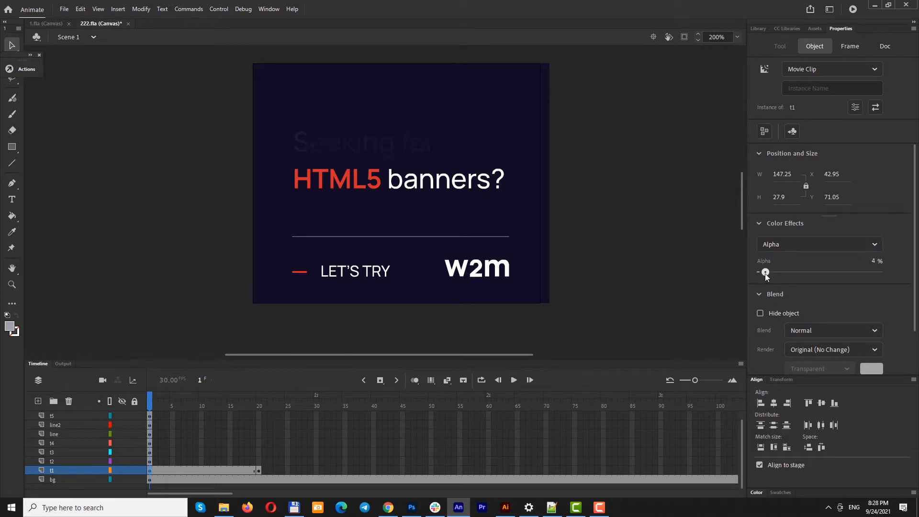
mouse_move(765, 274)
left_mouse_down()
mouse_move(862, 278)
mouse_move(781, 265)
mouse_move(752, 270)
left_mouse_up()
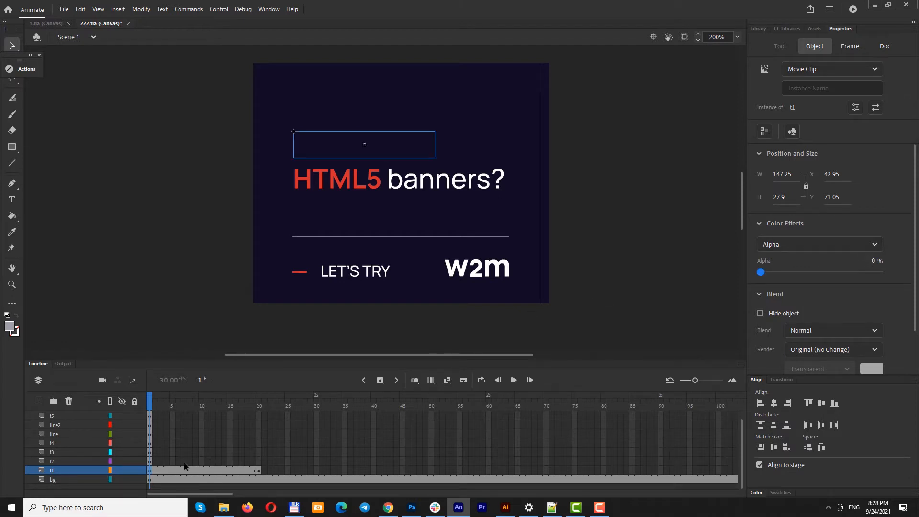
Create a classic tween between the keyframes at frames 1 and 20 on the t1 layer and scrub to frame 20
left_click(148, 471)
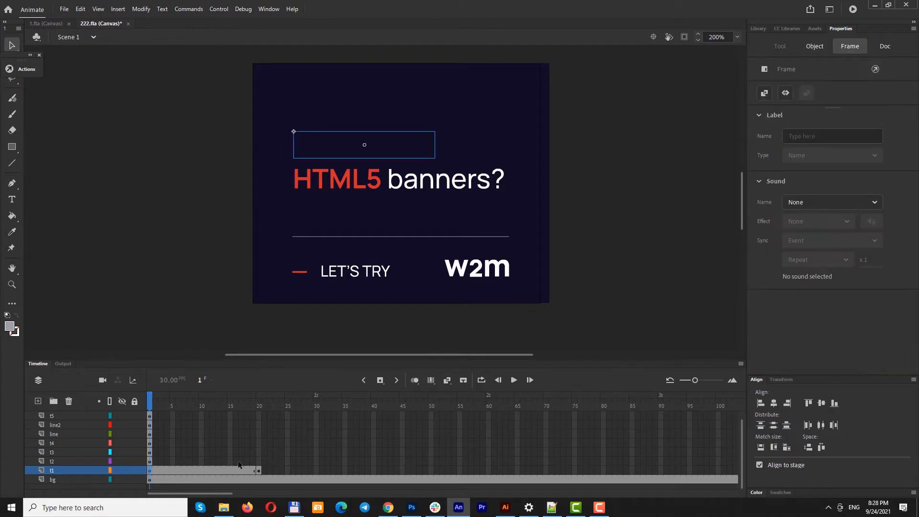
left_click(257, 471)
left_click(212, 469)
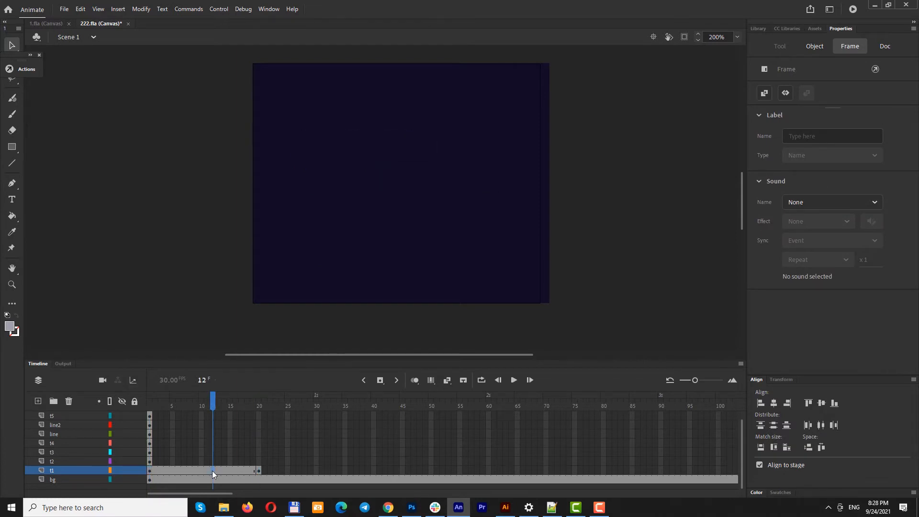
left_click(200, 468)
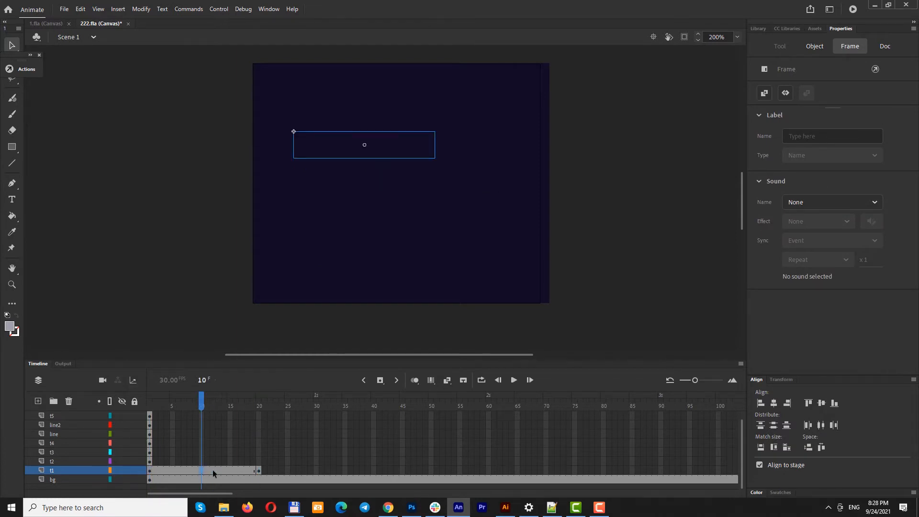
left_click(213, 469)
left_click(197, 469)
left_click(200, 469)
right_click(202, 468)
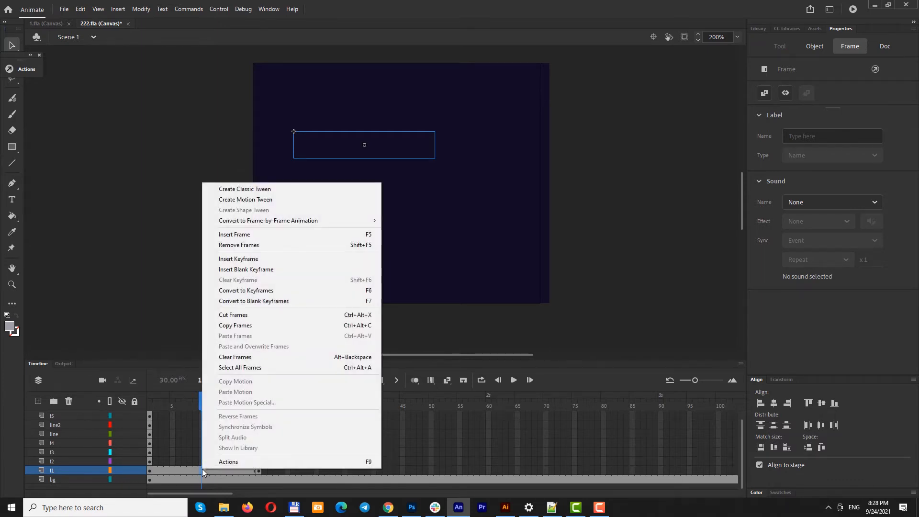
left_click(250, 189)
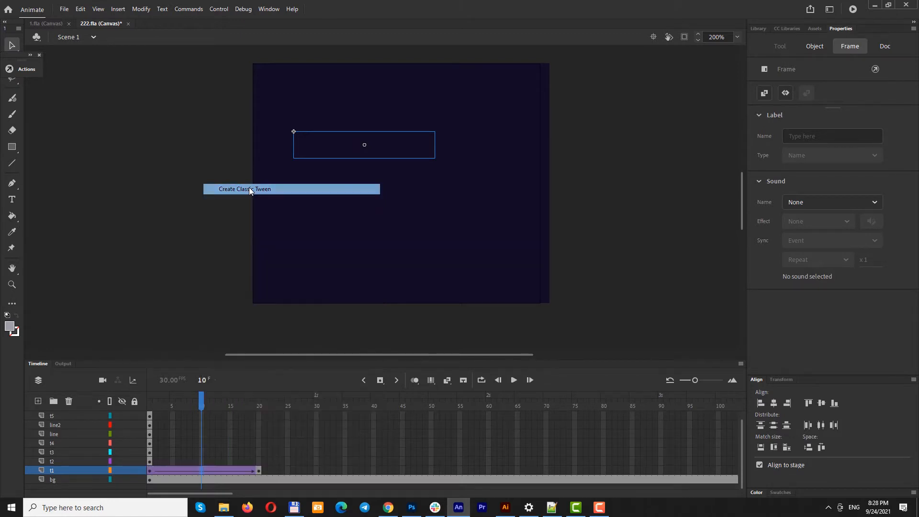
left_click_drag(203, 401, 259, 454)
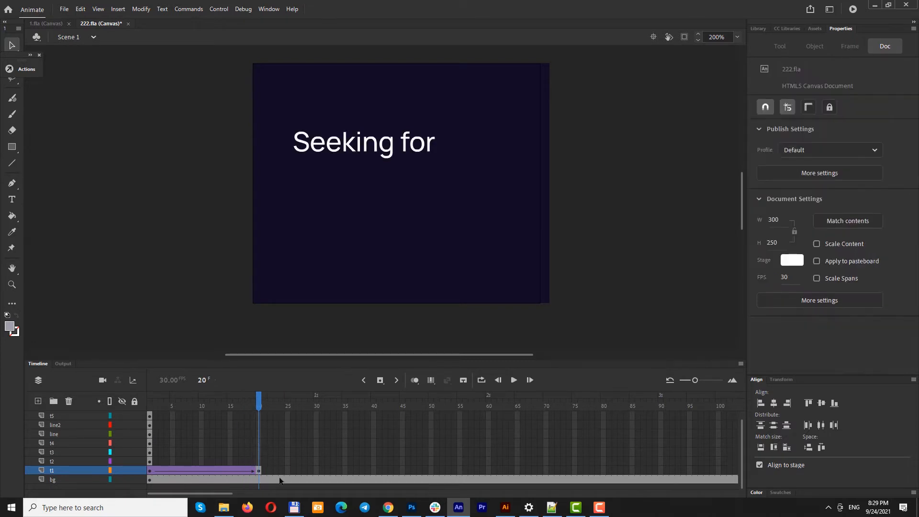
Extend the t1 layer to about frame 61 by inserting frames, and scrub back through the fade-in
left_click(329, 472)
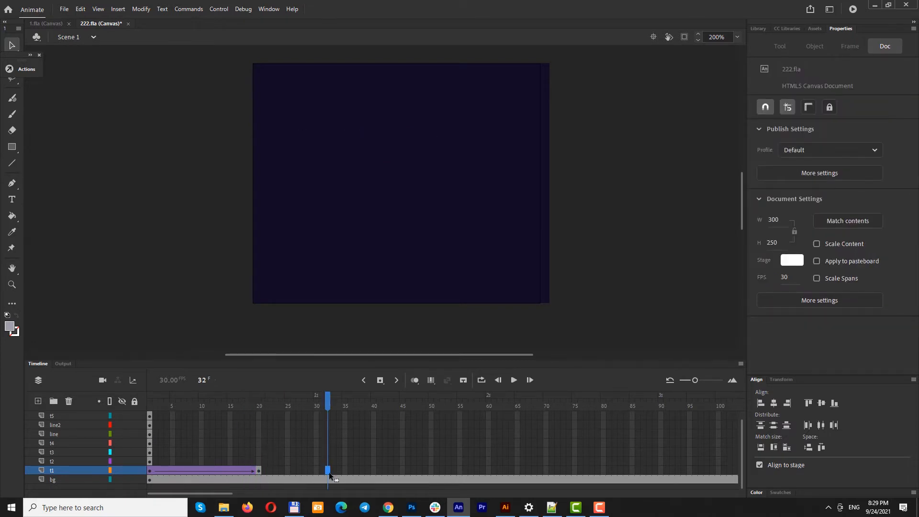
key("F5")
key("F5")
key("F5")
key("F5")
key("F5")
key("F5")
key("F5")
key("F5")
key("F5")
key("F5")
key("F5")
key("F5")
key("F5")
key("F5")
key("F5")
key("F5")
key("F5")
key("F5")
key("F5")
key("F5")
key("F5")
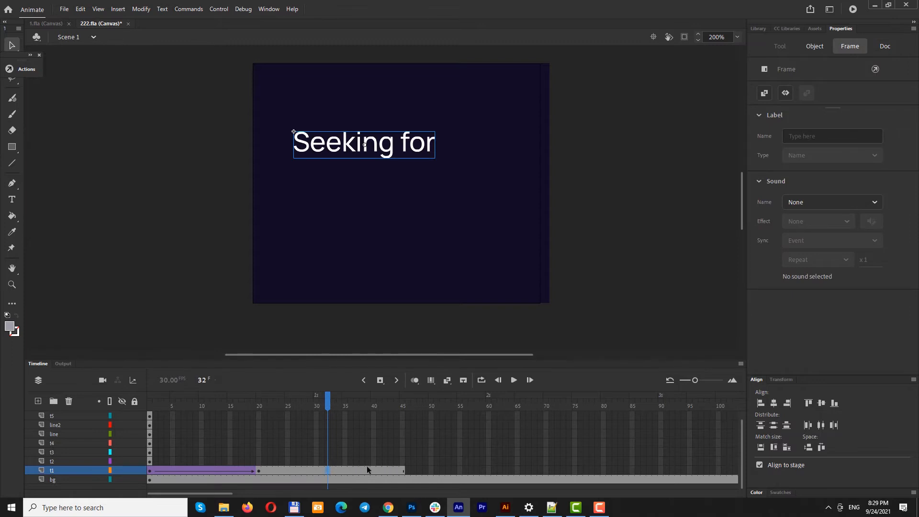
left_click(316, 406)
left_click_drag(297, 405, 205, 438)
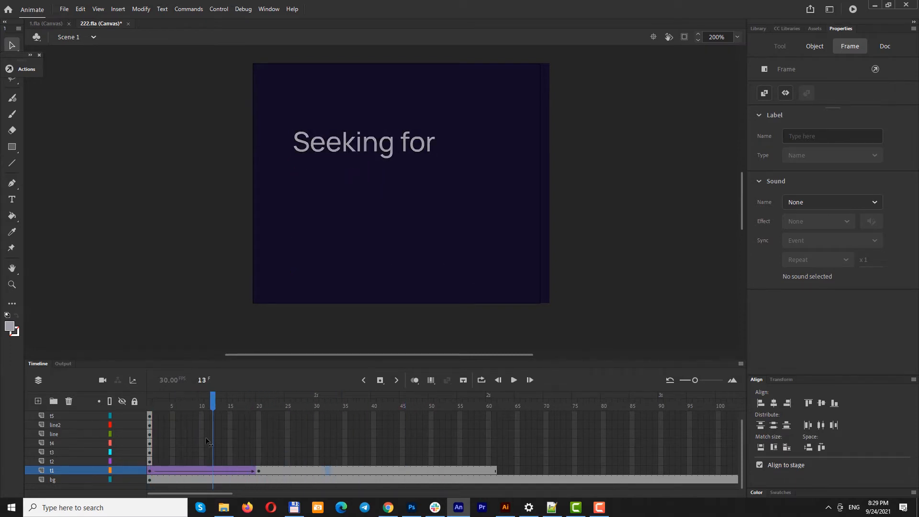
Switch to the browser, replay the reference banner in 1.html, and return to Animate
key("ctrl+Return")
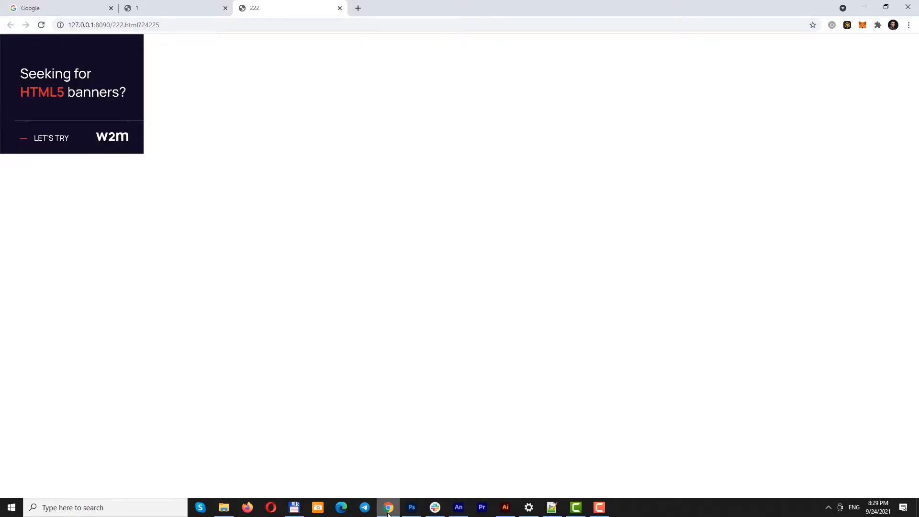
key("ctrl+shift+Tab")
left_click(41, 25)
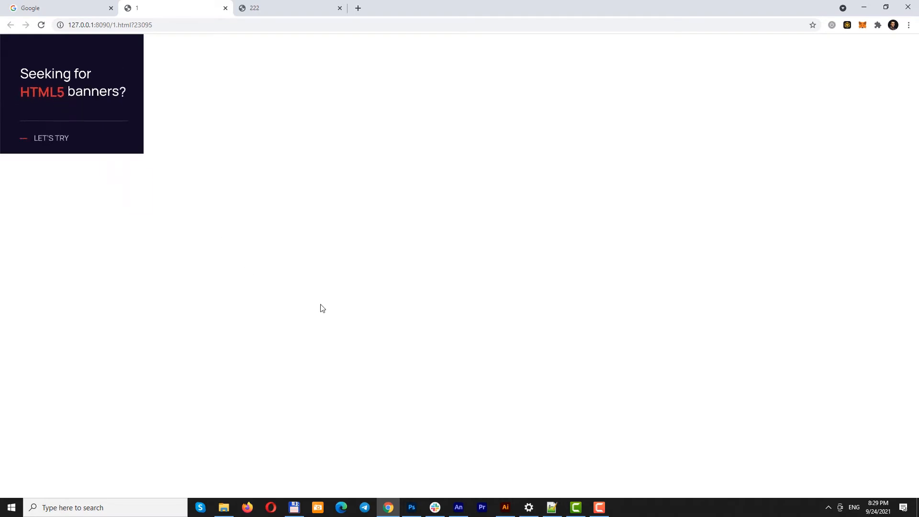
left_click(459, 512)
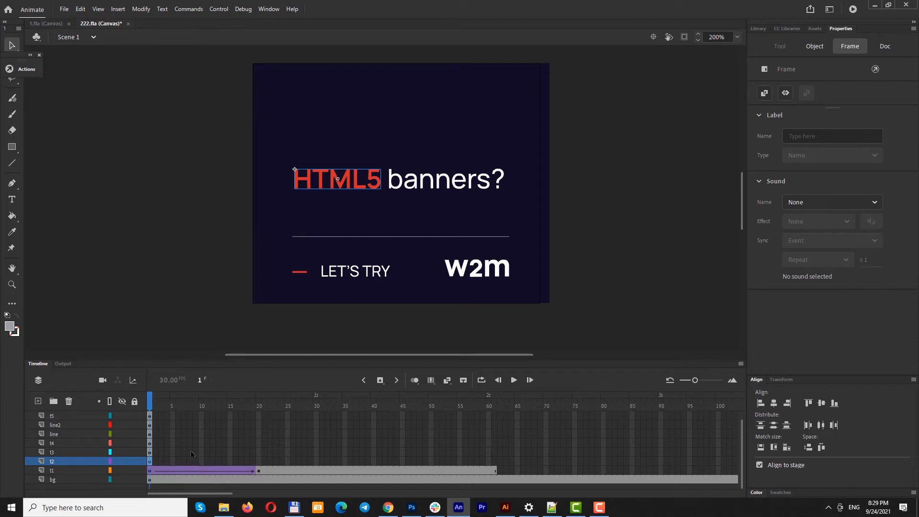
Select the long grey line on the stage and insert a keyframe at frame 37 on the line layer
left_click(341, 237)
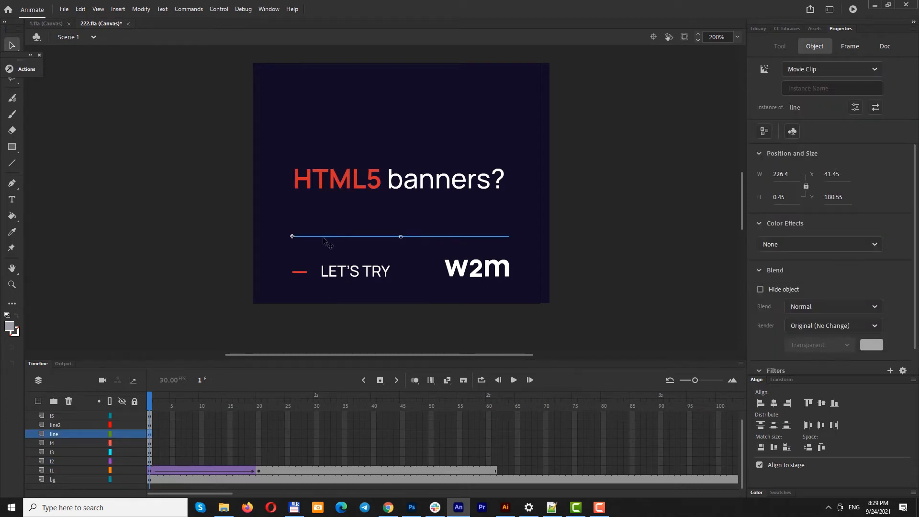
left_click(293, 434)
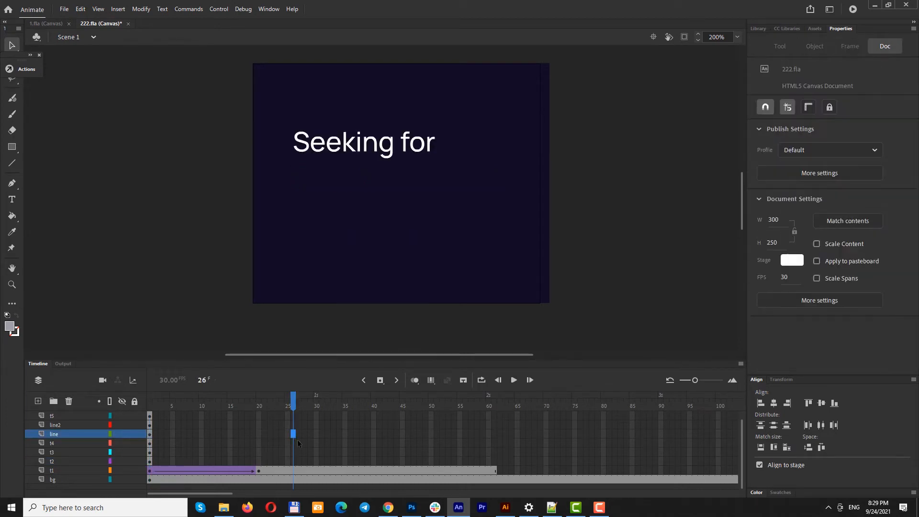
left_click(339, 434)
left_click(356, 435)
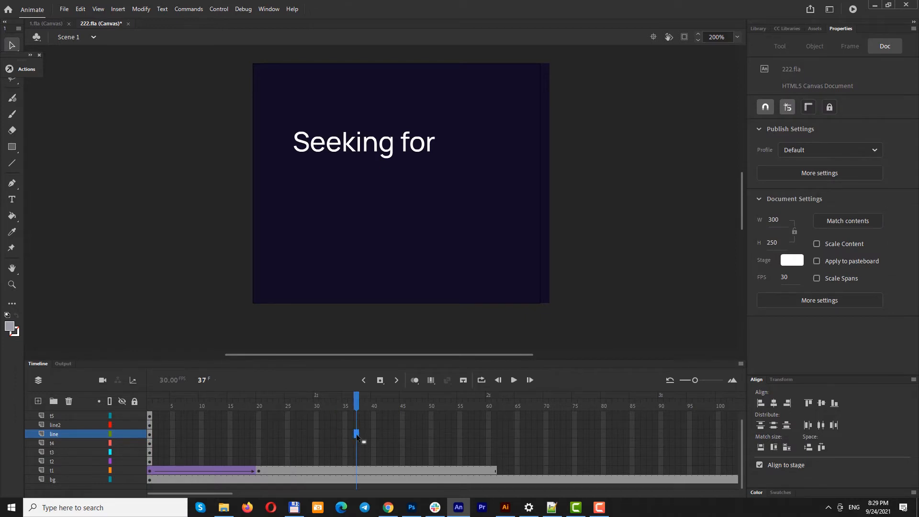
key("F6")
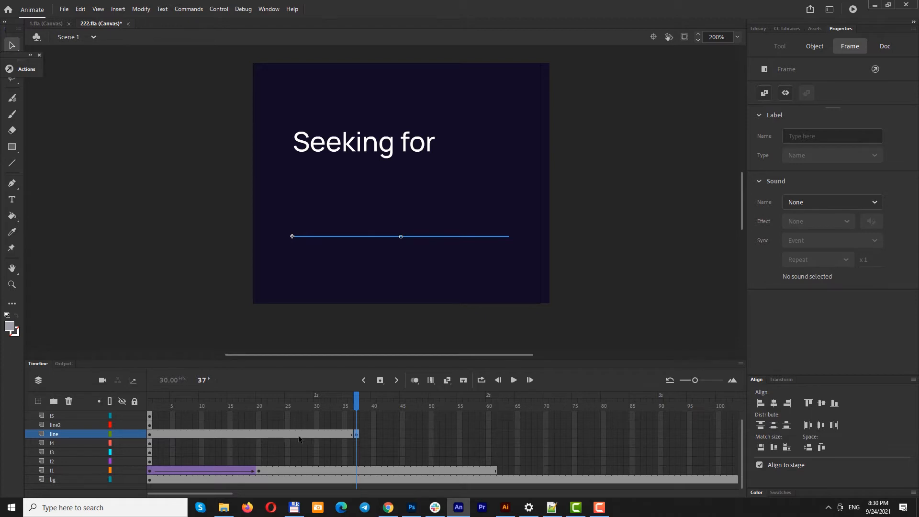
Insert frames before the line layer's second keyframe until it sits at about frame 59
left_click(326, 433)
key("F5")
key("F5")
key("F5")
key("F5")
key("F5")
key("F5")
key("F5")
key("F5")
key("F5")
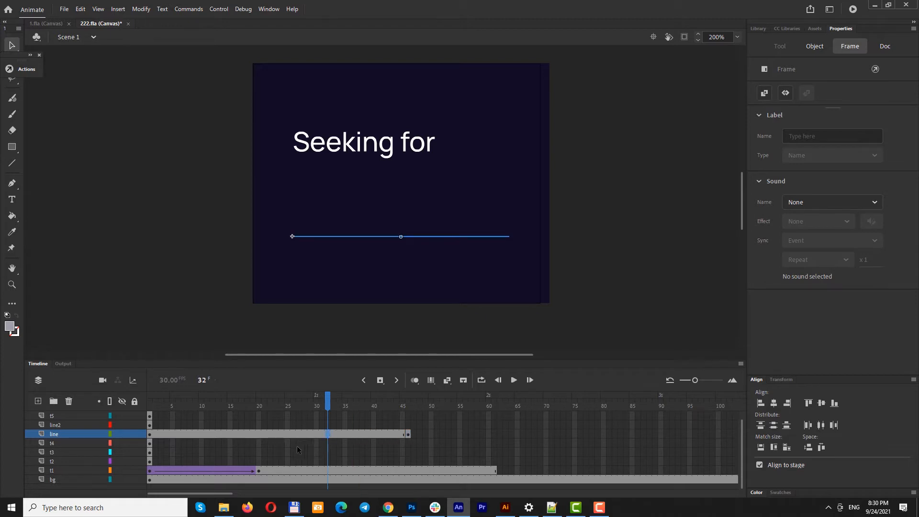
key("F5")
key("F5")
key("F5")
key("F5")
key("F5")
key("F5")
key("F5")
key("F5")
key("F5")
key("F5")
key("F5")
key("F5")
key("F5")
Add a keyframe at frame 20 on the line layer and move the line up to Y 106.05, just beneath "Seeking for"
left_click_drag(304, 433, 261, 437)
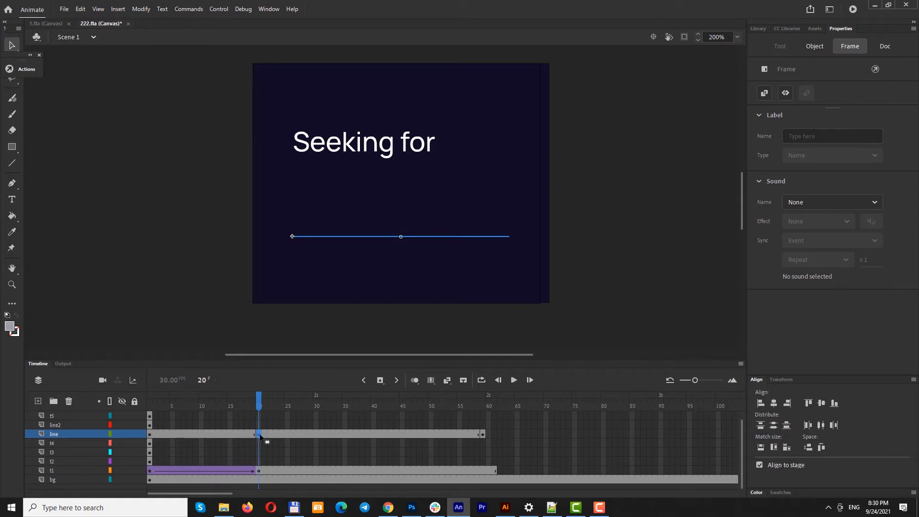
key("shift+Up")
key("shift+Up")
key("shift+Up")
key("shift+Up")
key("shift+Up")
key("shift+Up")
key("shift+Up")
key("shift+Up")
key("shift+Up")
key("shift+Up")
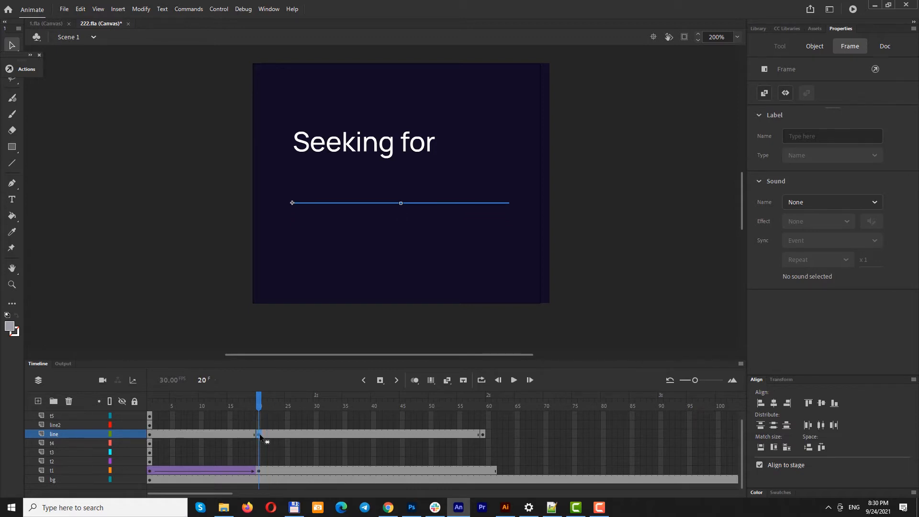
key("shift+Up")
key("shift+Up")
key("shift+Up")
key("shift+Up")
key("shift+Up")
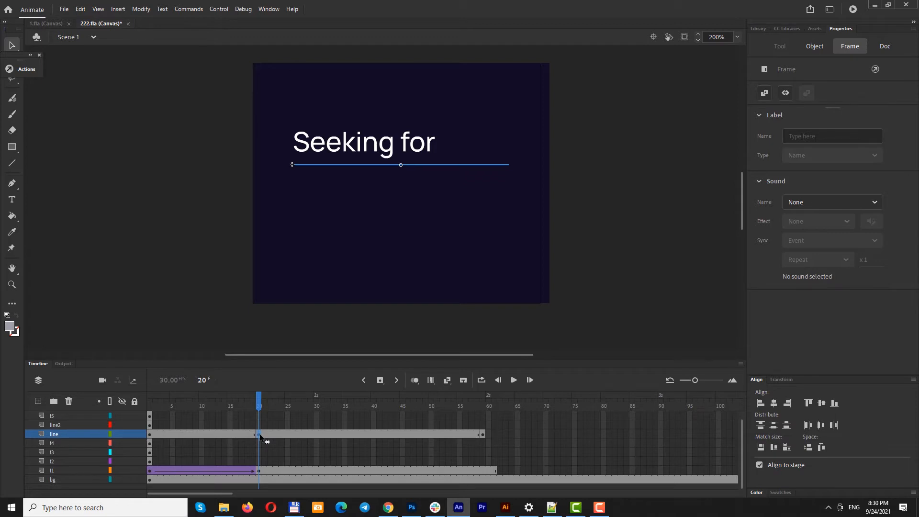
key("Down")
key("Down")
key("Up")
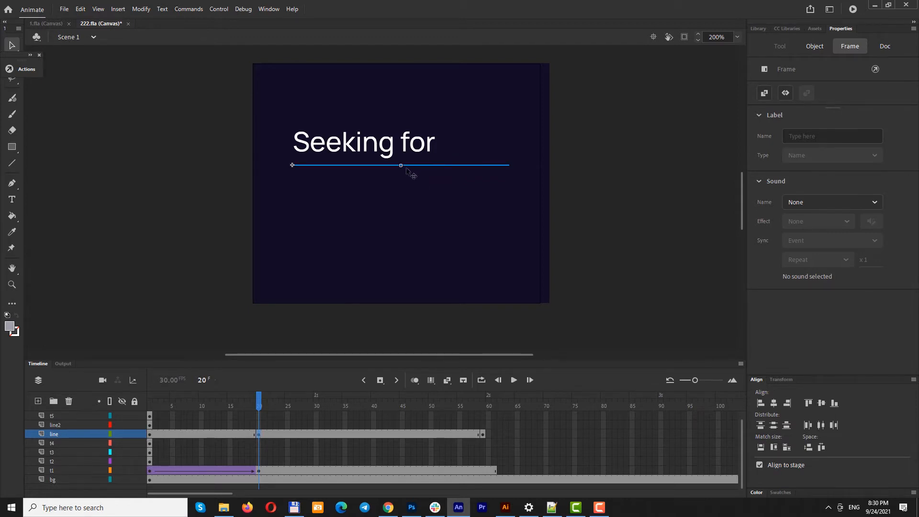
Examine the line's movement in the reference banner in the browser, and return to Animate
key("ctrl+Return")
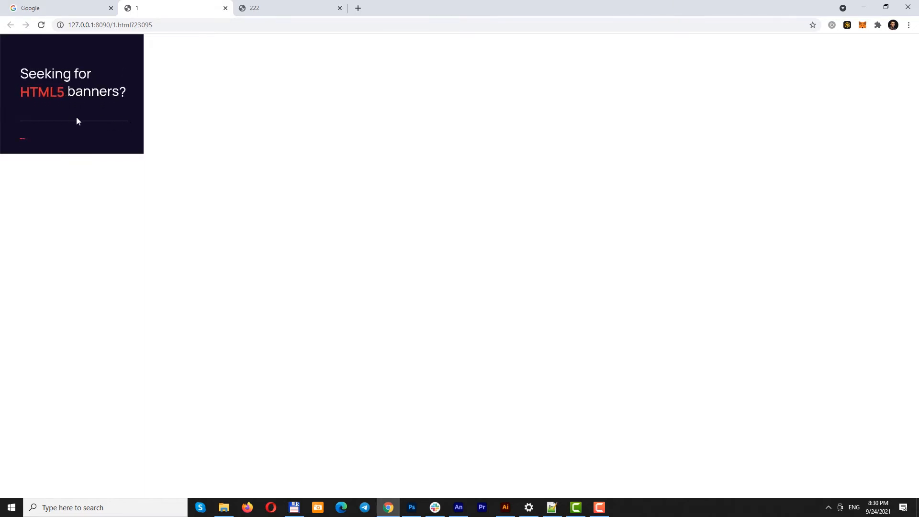
left_click(458, 506)
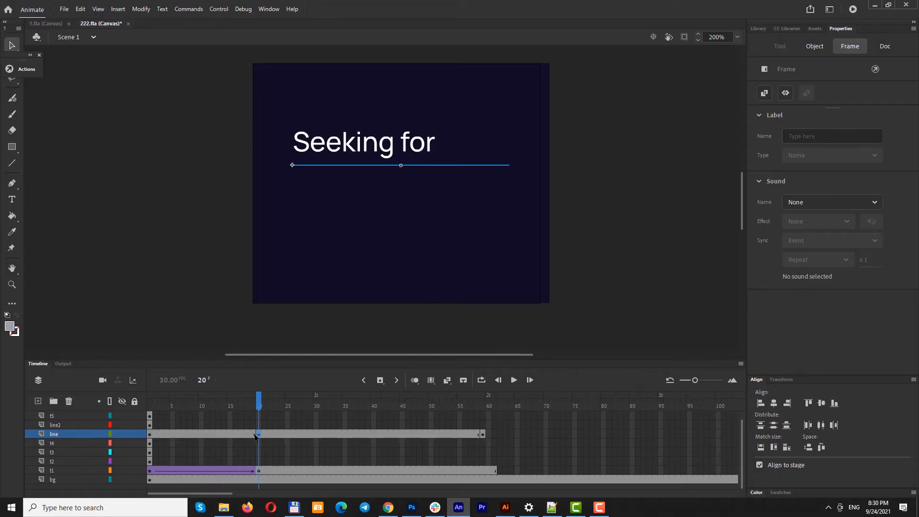
Use Free Transform to shorten the line at frame 20 to roughly the width of "Seeking for", and compare it with frame 1
key("q")
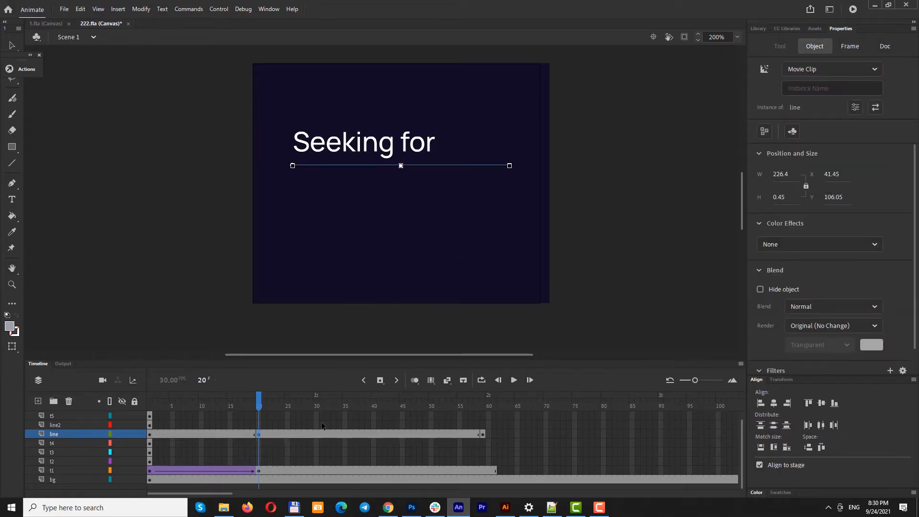
left_click(259, 433)
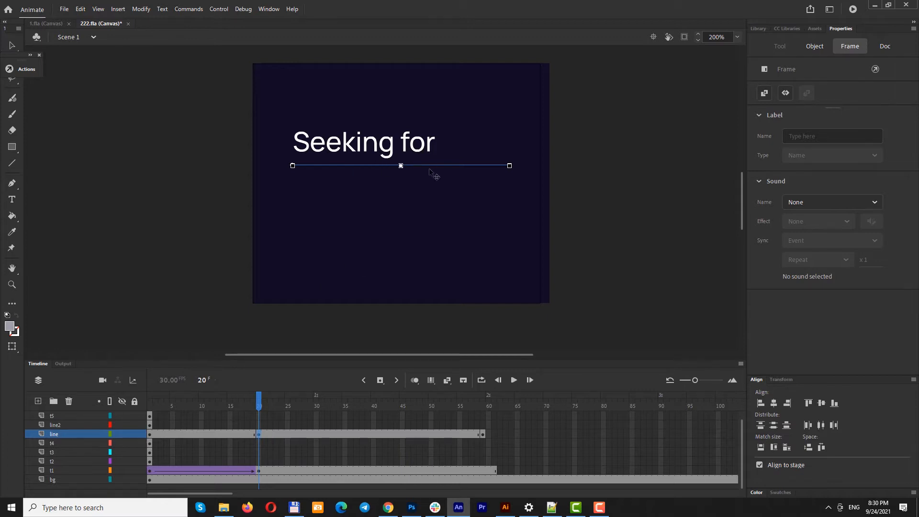
key("q")
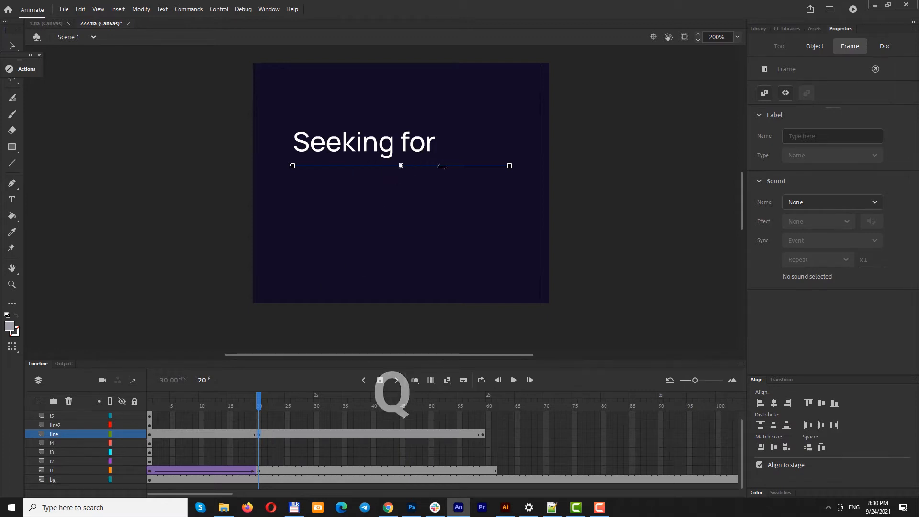
left_click(433, 165)
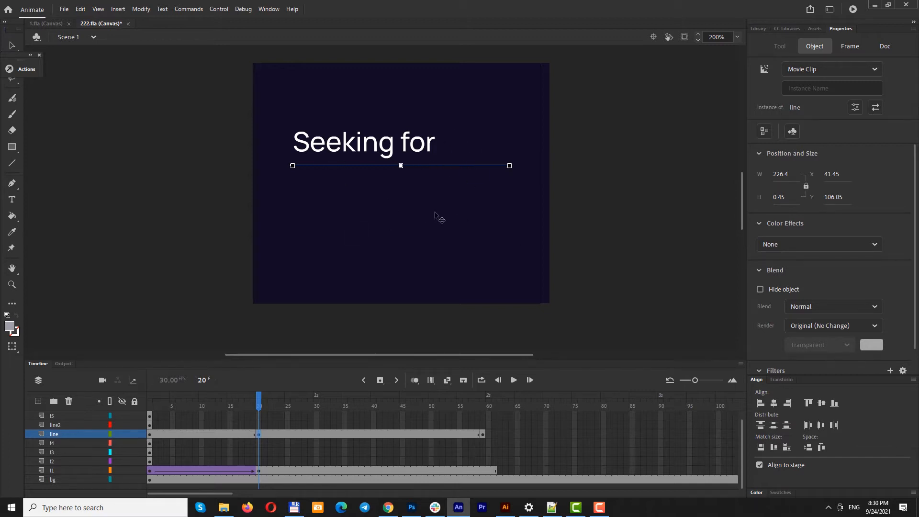
key("z")
left_click(456, 167)
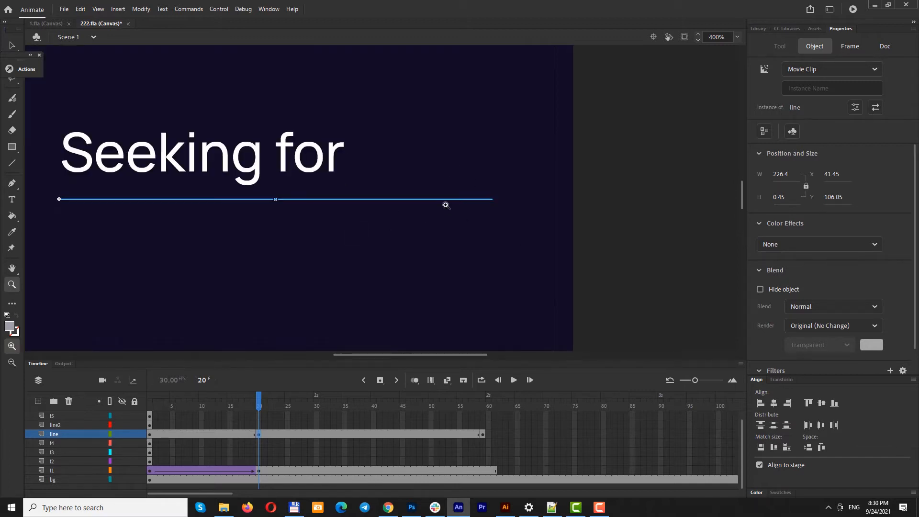
key("q")
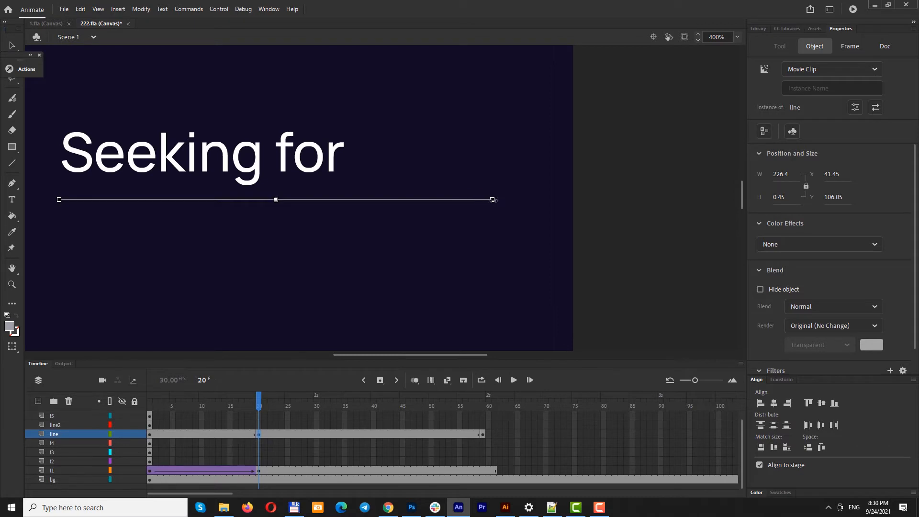
left_click_drag(494, 199, 353, 204)
left_click(150, 435)
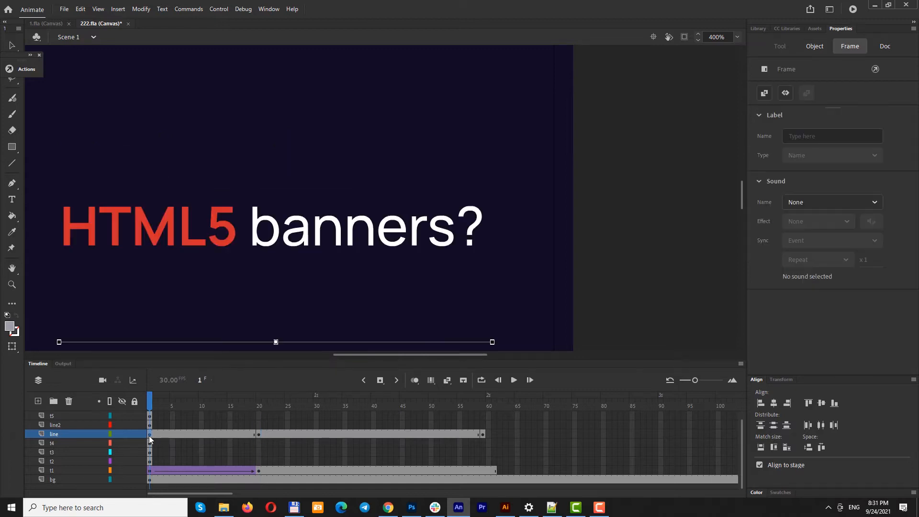
left_click(257, 433)
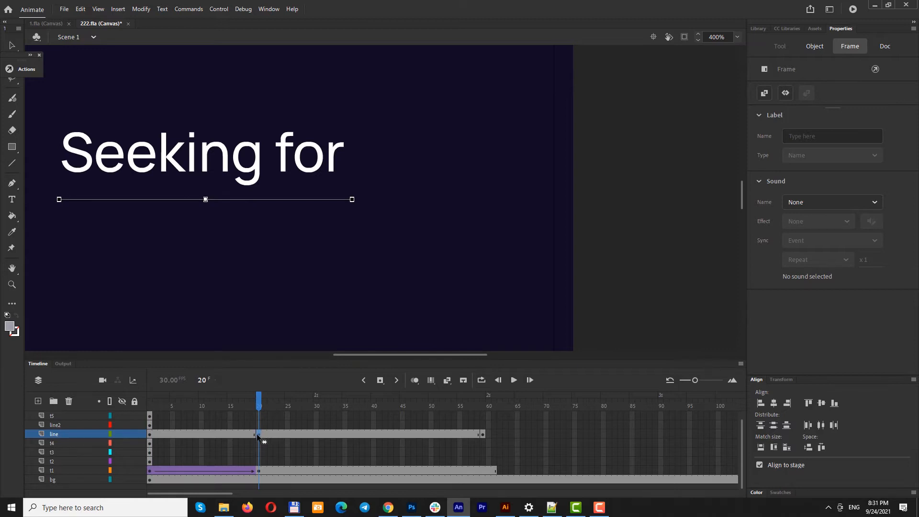
Copy the line layer's keyframe at frame 20 and paste it onto frame 1
left_click(150, 433)
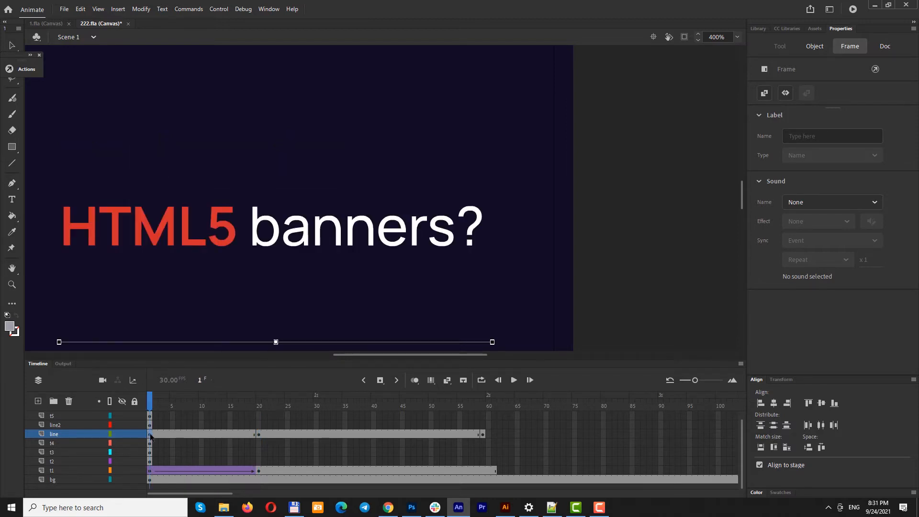
left_click(257, 435)
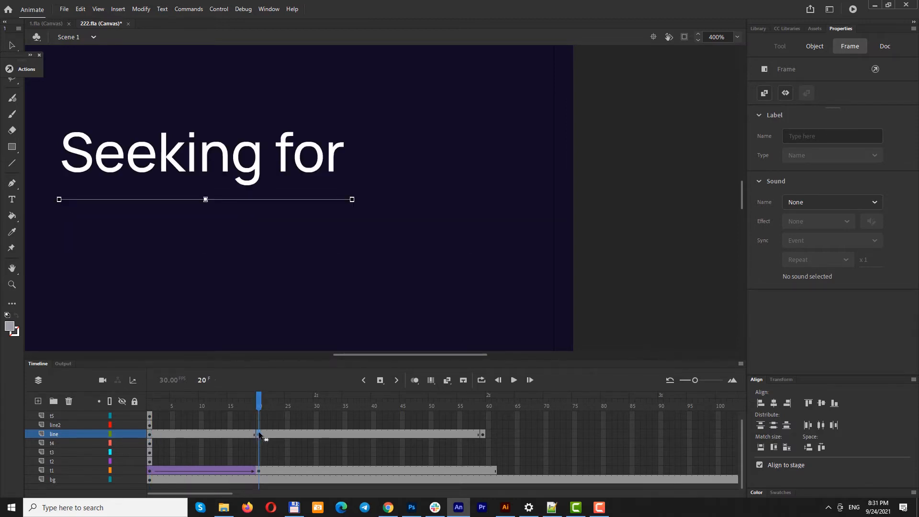
right_click(258, 431)
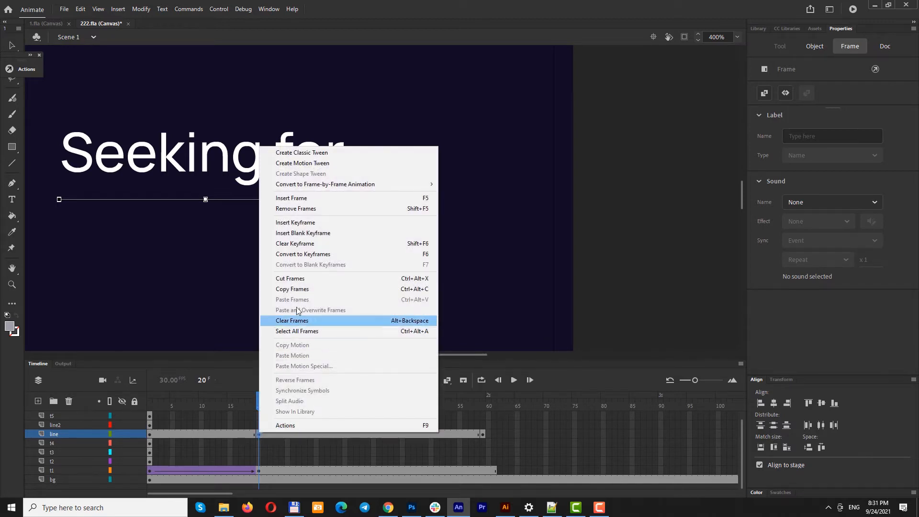
left_click(295, 290)
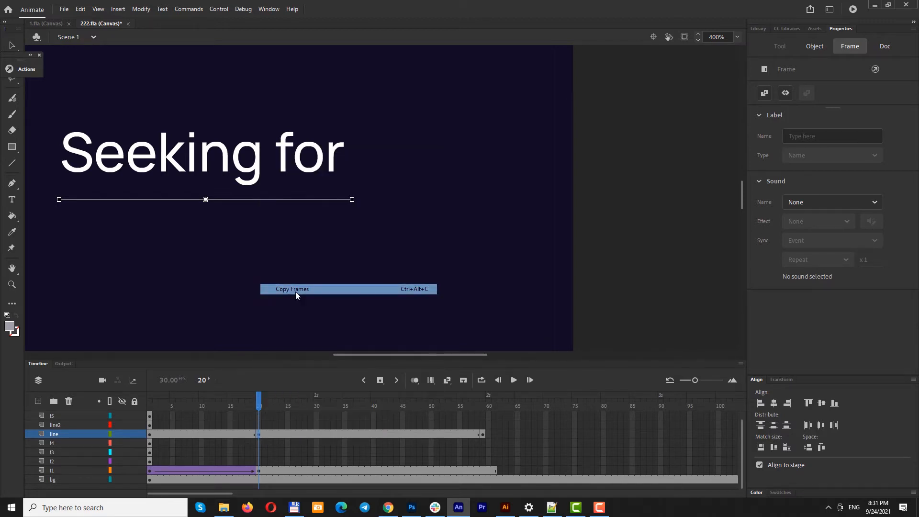
right_click(153, 436)
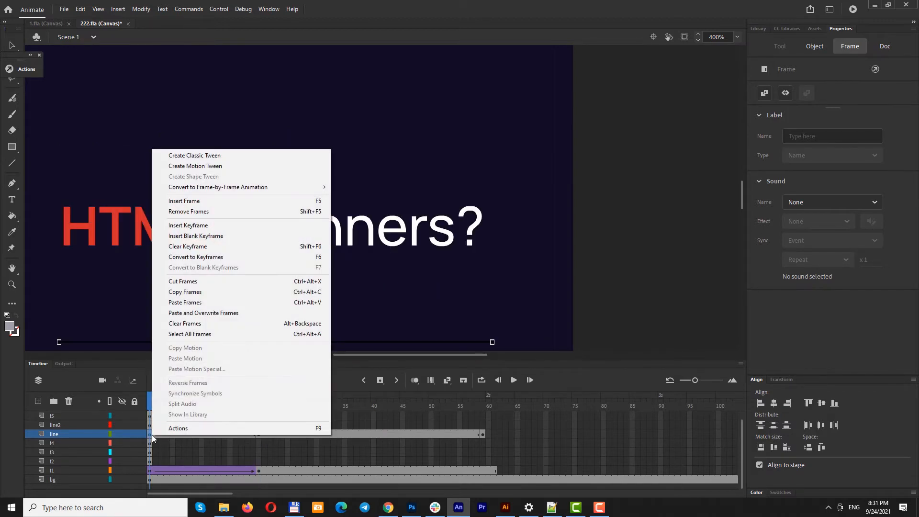
left_click(185, 303)
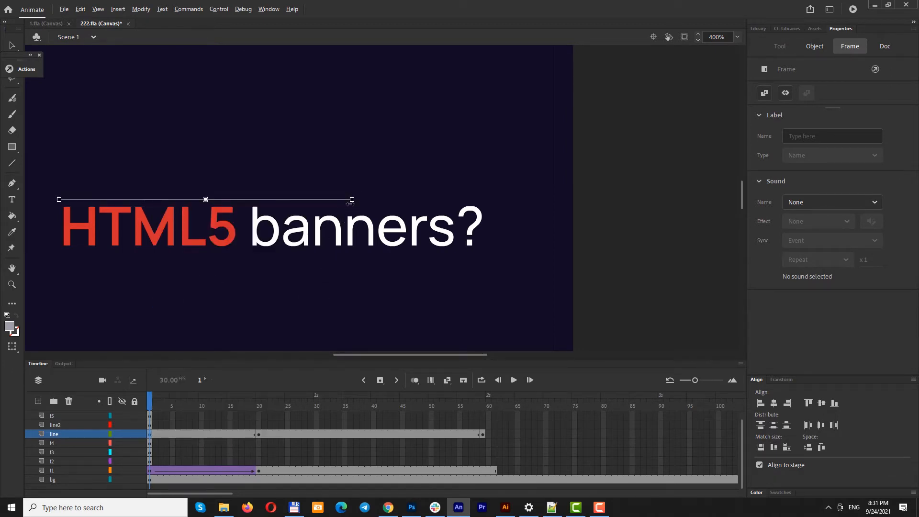
Shorten the line at frame 1 to about 7.15 wide, and create a classic tween between frames 1 and 20 of the line layer
left_click_drag(354, 199, 73, 199)
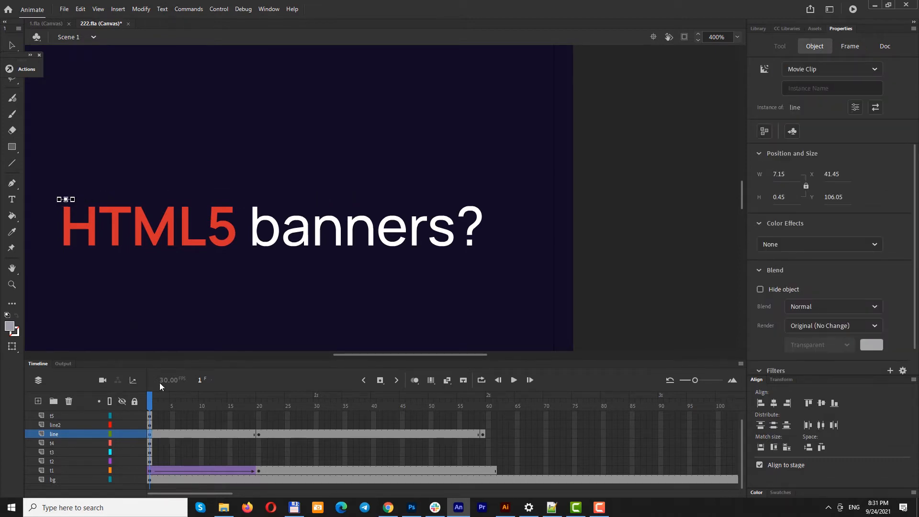
right_click(206, 434)
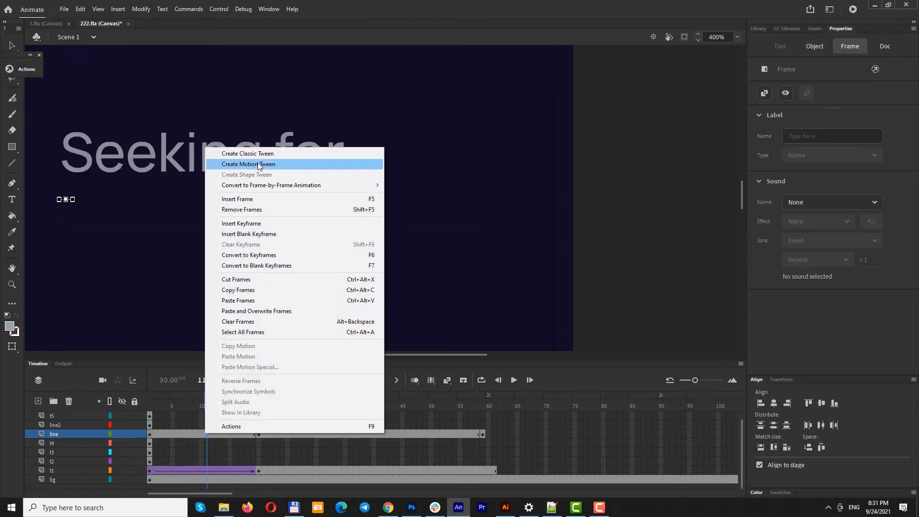
left_click(261, 154)
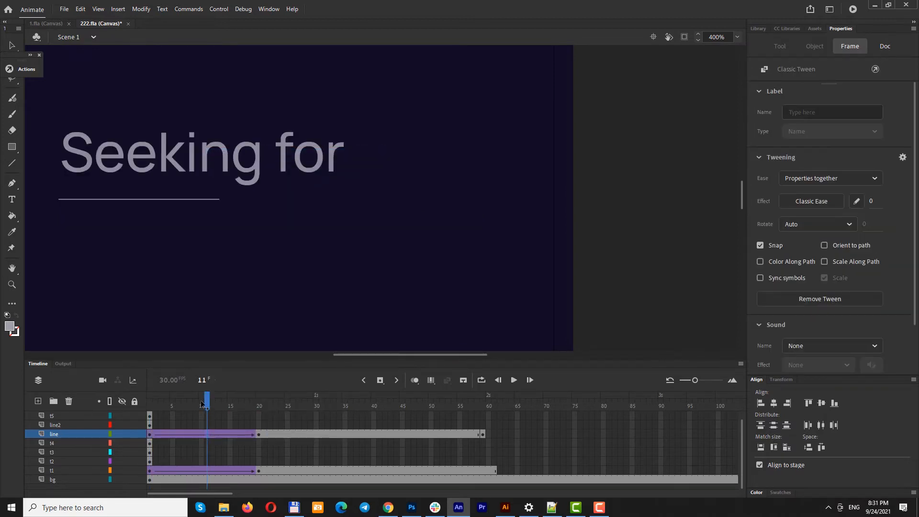
left_click_drag(205, 405, 172, 378)
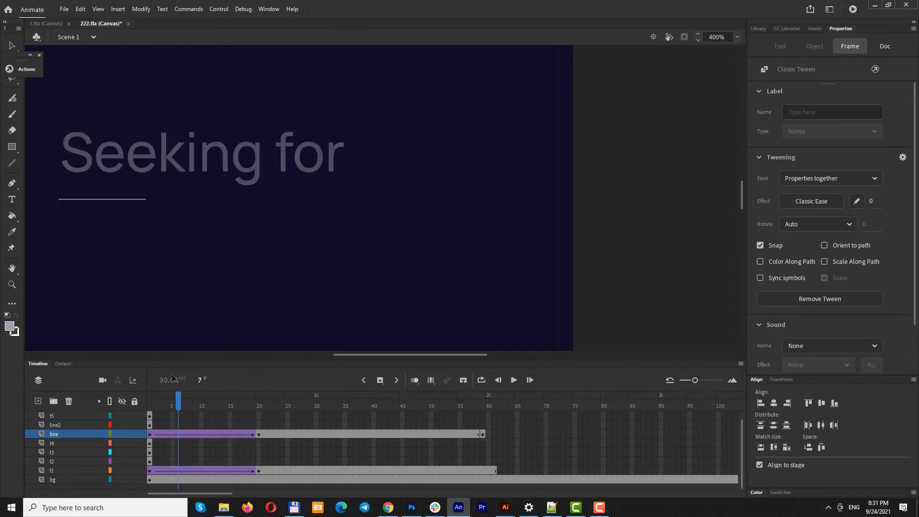
key("Return")
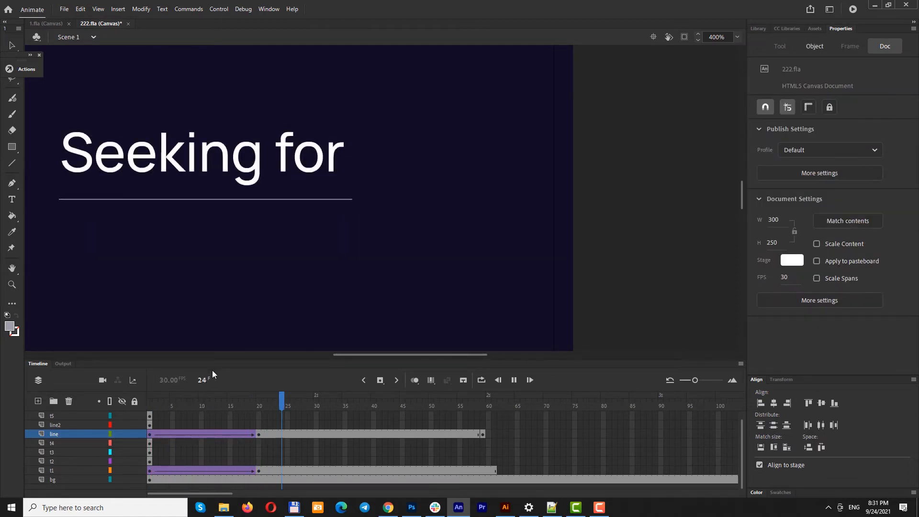
left_click_drag(217, 395, 195, 418)
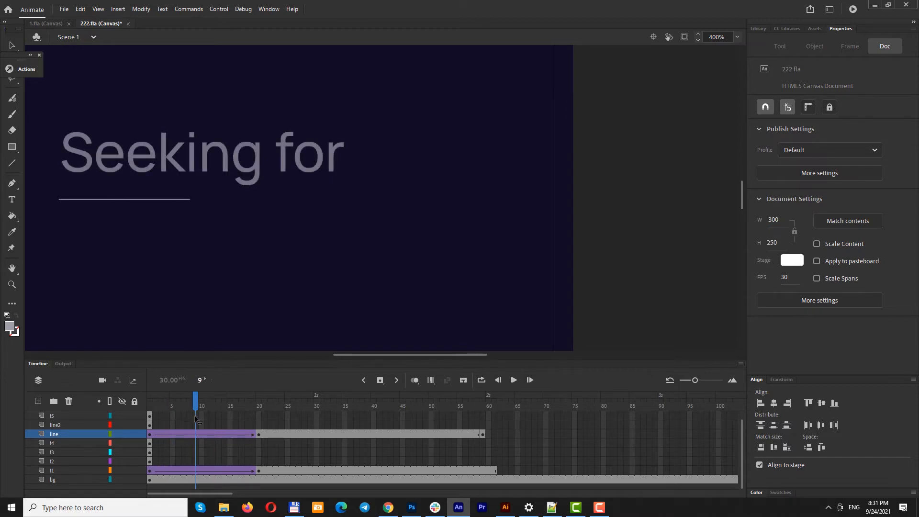
left_click_drag(195, 418, 224, 407)
Set the ease of the line layer's first tween to 100 (Classic Ease-Out) and preview it
left_click(219, 426)
left_click(203, 433)
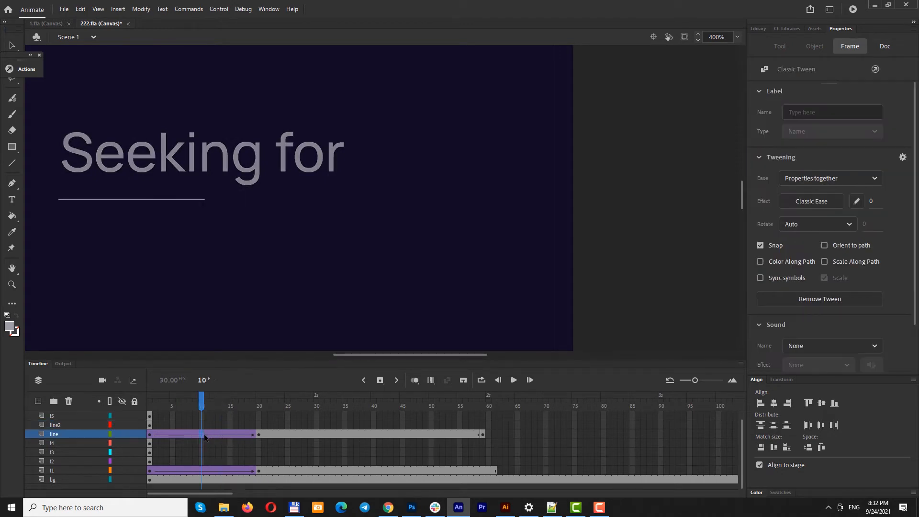
left_click(212, 427)
left_click(211, 433)
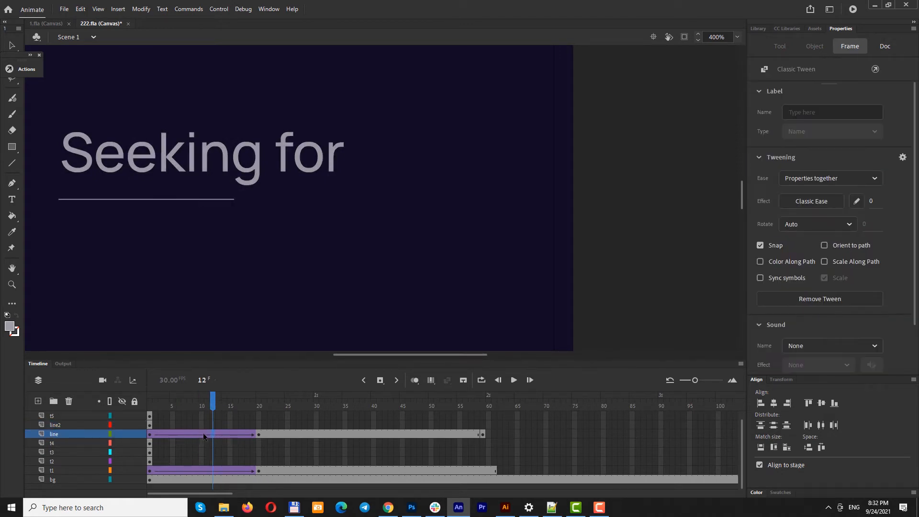
left_click(204, 434)
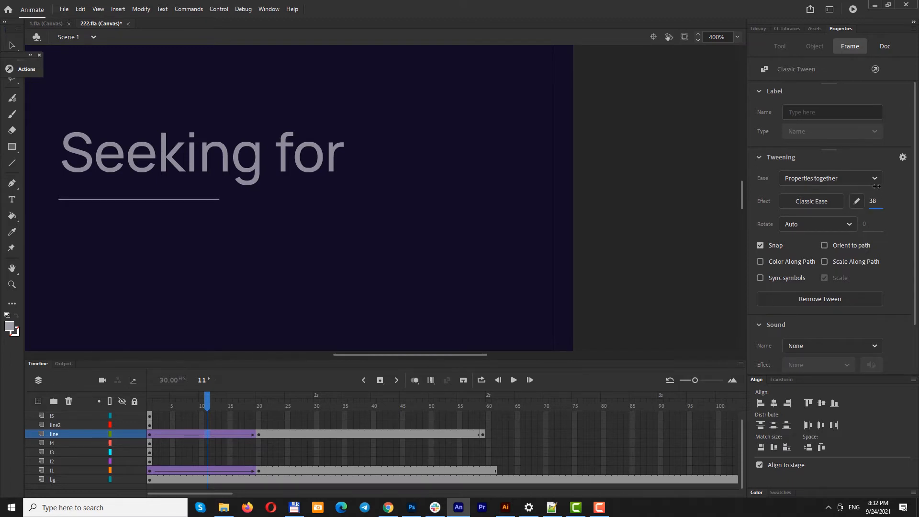
left_click_drag(872, 163, 875, 151)
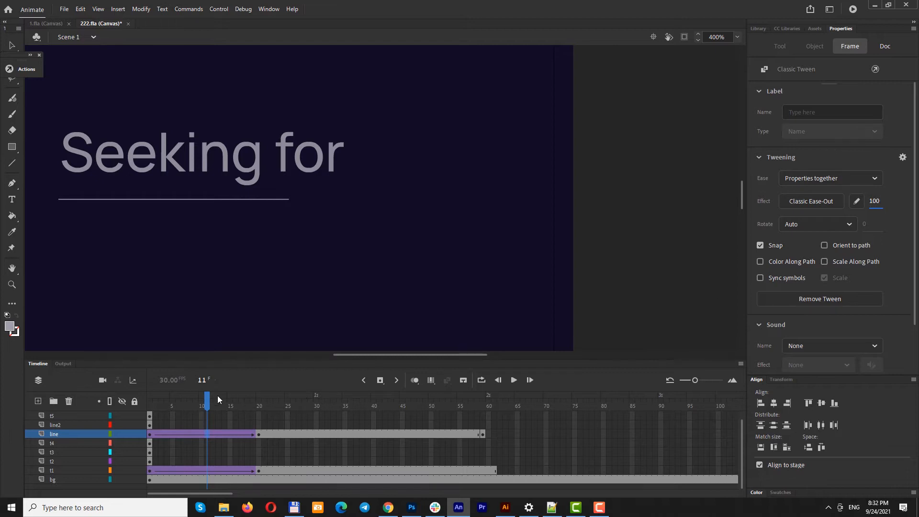
left_click_drag(205, 407, 158, 398)
key("Return")
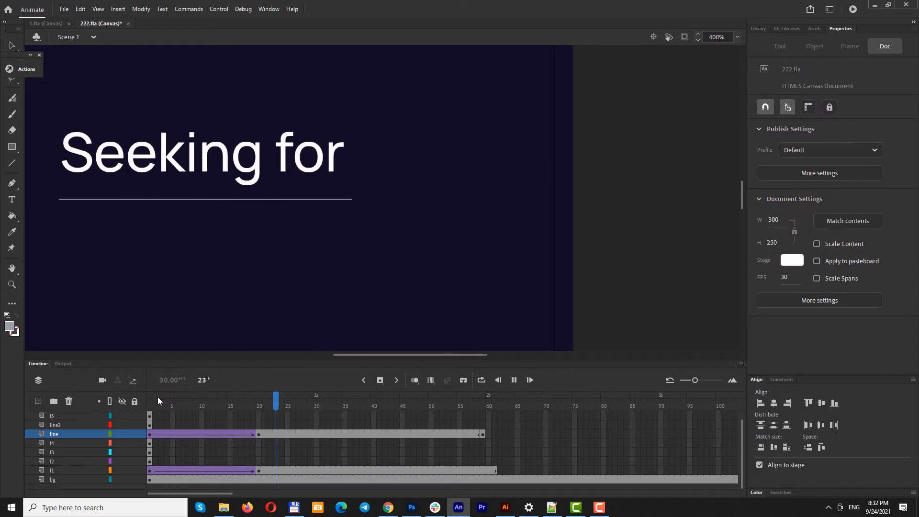
mouse_move(197, 410)
left_mouse_down()
mouse_move(173, 409)
mouse_move(224, 410)
mouse_move(184, 410)
left_mouse_up()
key("Return")
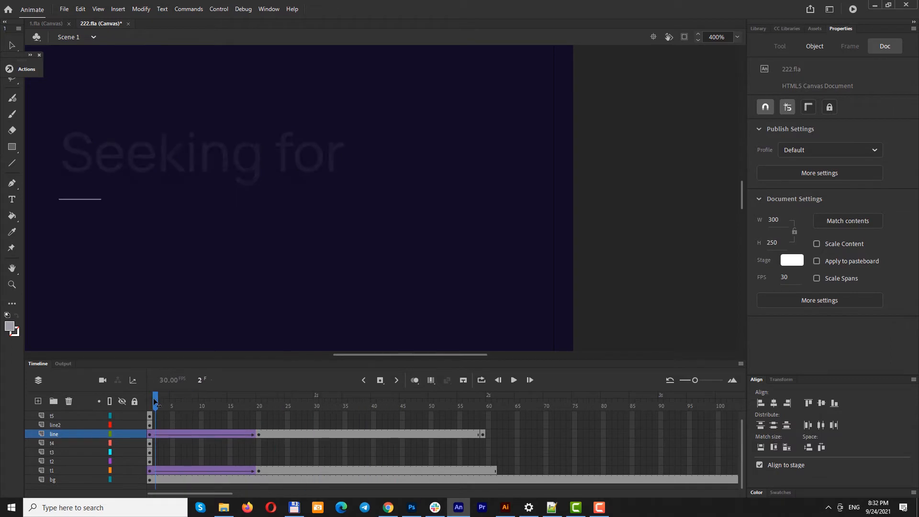
Add a keyframe at frame 33 on the line layer and move its last keyframe to frame 50
left_click(254, 406)
left_click_drag(254, 406, 335, 435)
left_click(336, 436)
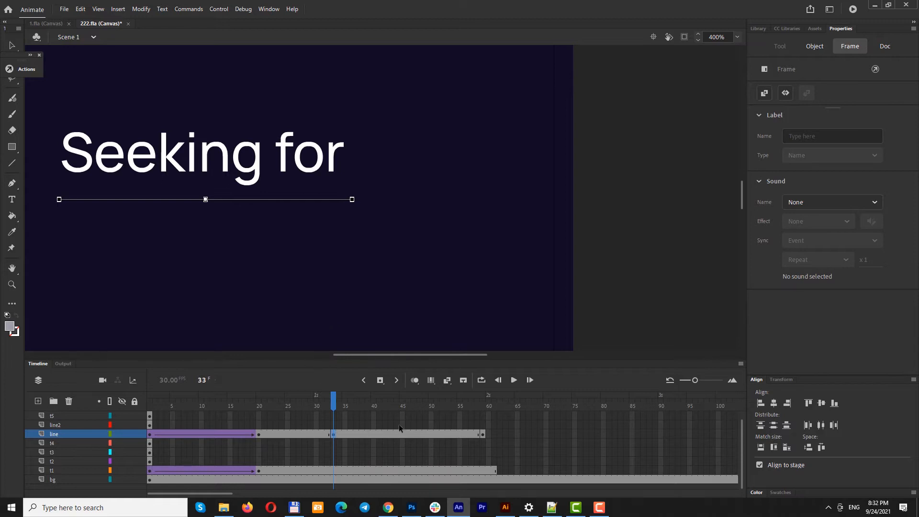
left_click(482, 435)
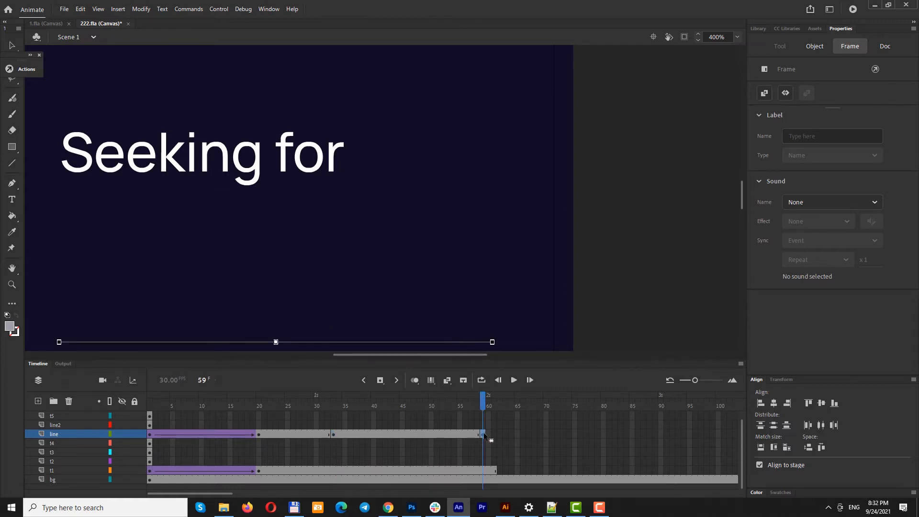
left_click_drag(449, 435, 415, 438)
Create a classic tween between frames 33 and 50 of the line layer, and set its ease to 100
right_click(377, 432)
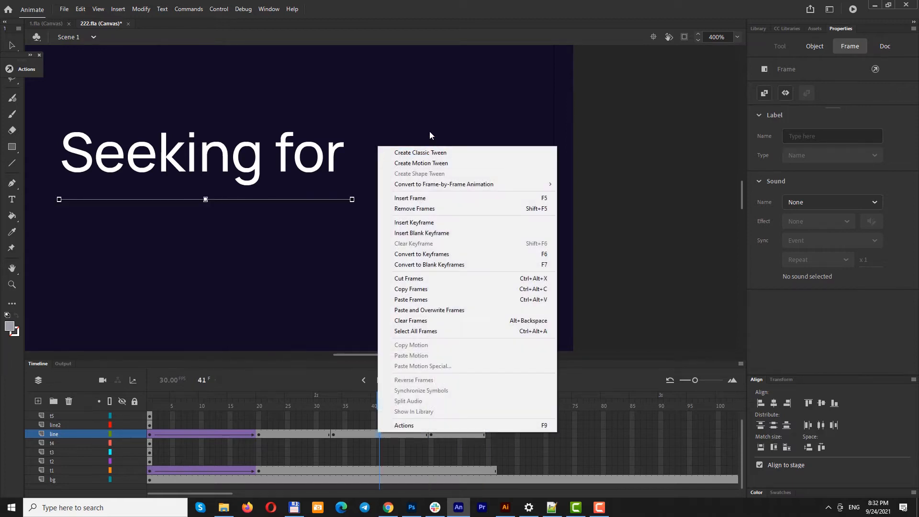
left_click(435, 152)
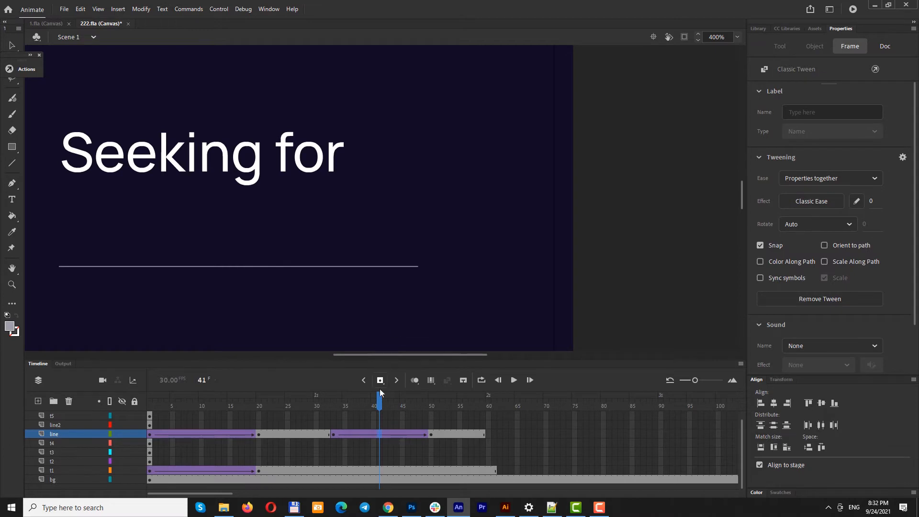
mouse_move(381, 406)
left_mouse_down()
mouse_move(354, 405)
mouse_move(431, 404)
mouse_move(372, 393)
mouse_move(426, 405)
mouse_move(323, 406)
mouse_move(406, 405)
mouse_move(343, 409)
mouse_move(380, 407)
left_mouse_up()
key("Return")
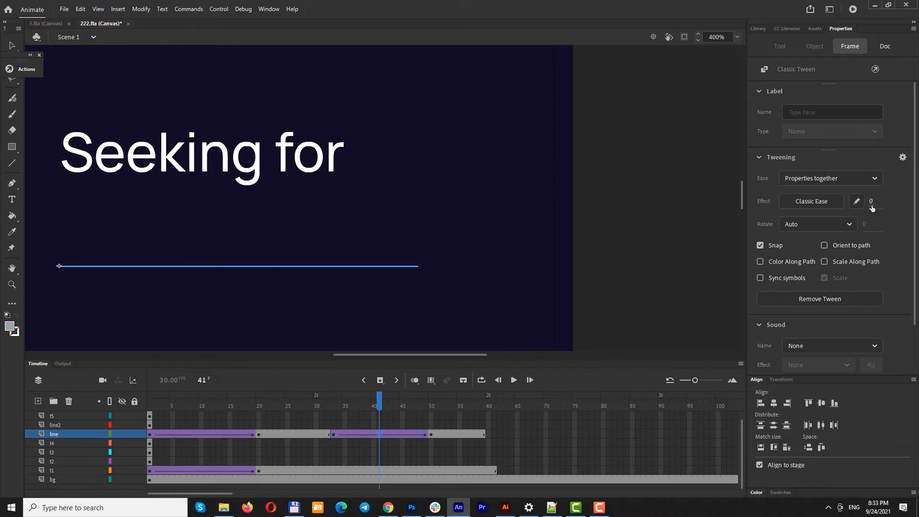
left_click_drag(872, 203, 884, 109)
Play the line's downward movement from frame 33 several times to check the easing
left_click(334, 413)
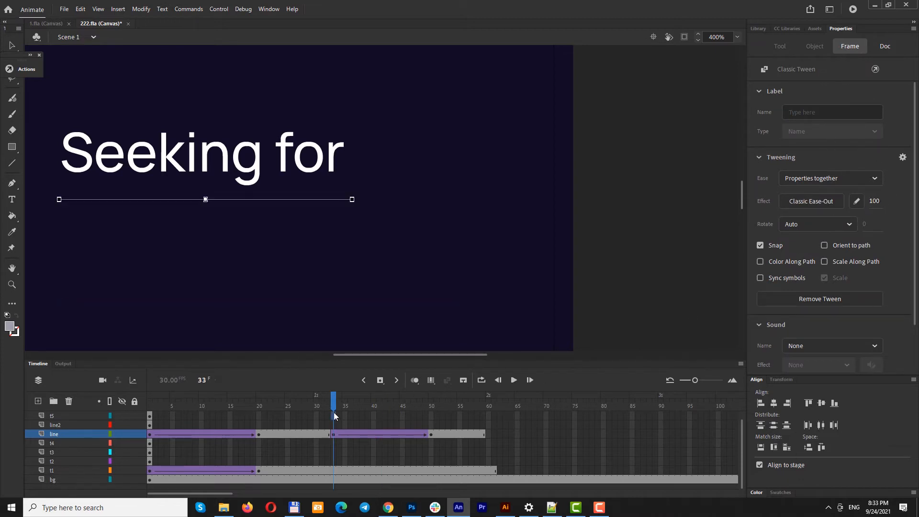
key("Return")
left_click(334, 415)
key("Return")
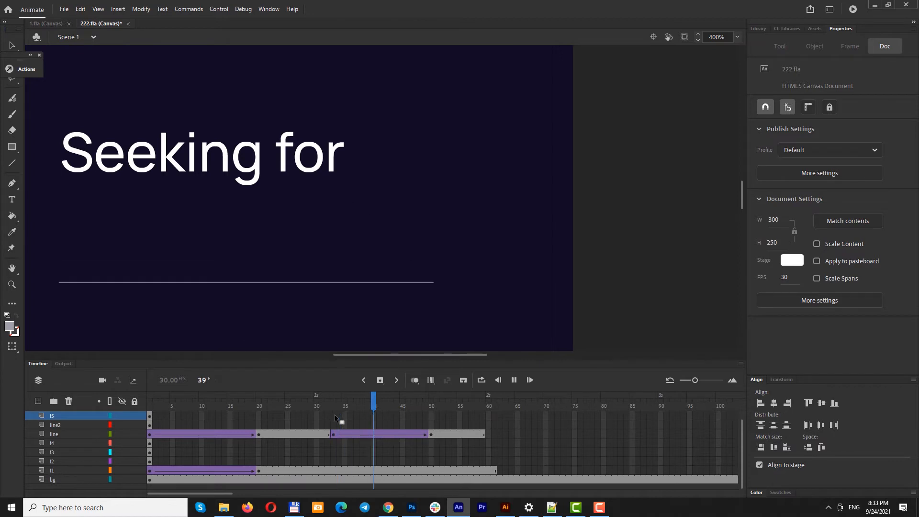
key("Return")
left_click(334, 415)
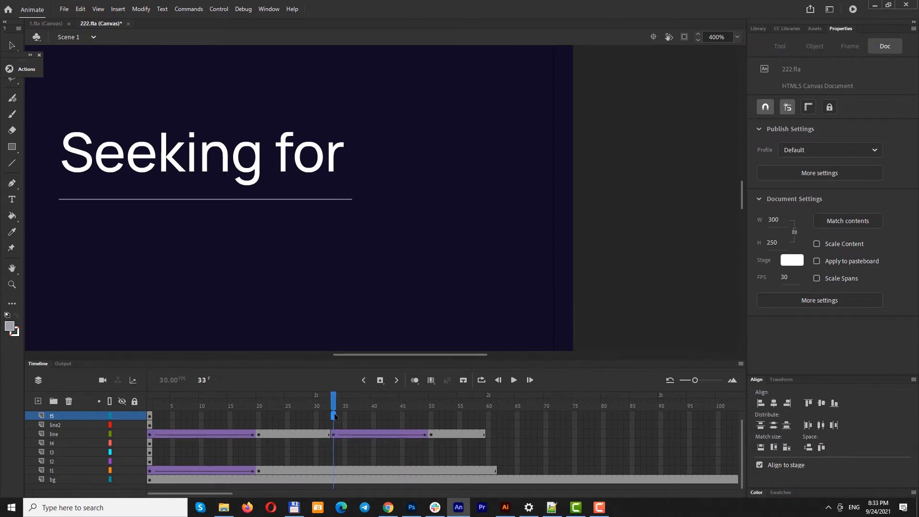
key("Return")
key("Return")
left_click(334, 416)
Scrub the line's second tween at 200% zoom, compare it with the reference banner in the browser, and return to Animate
key("z")
left_click(373, 163, "alt")
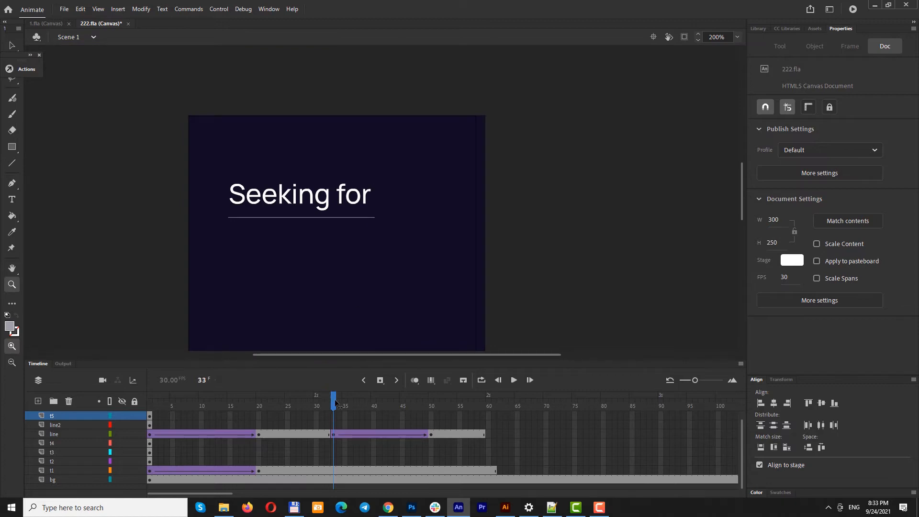
left_click_drag(335, 399, 398, 409)
left_click(388, 507)
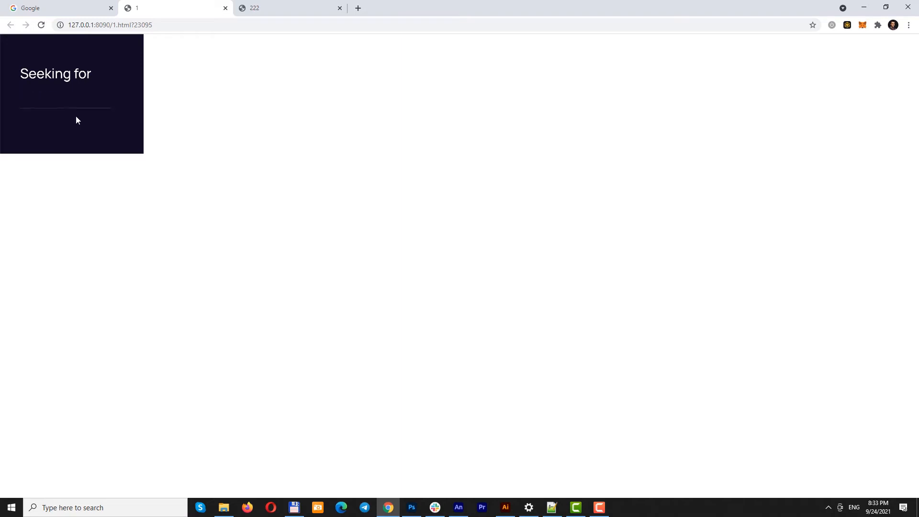
left_click(458, 508)
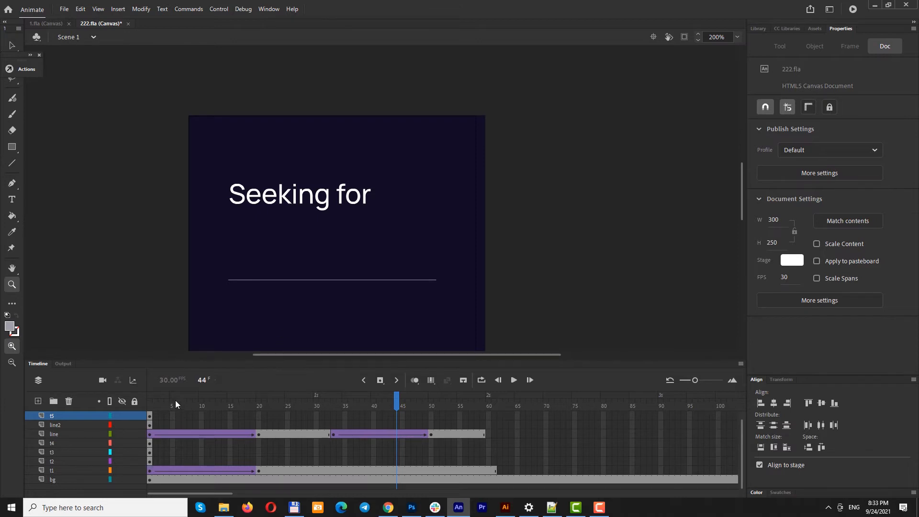
Place layers t2, t3 and t4 above the line layer, and shift their first keyframes to frame 50
left_click(147, 404)
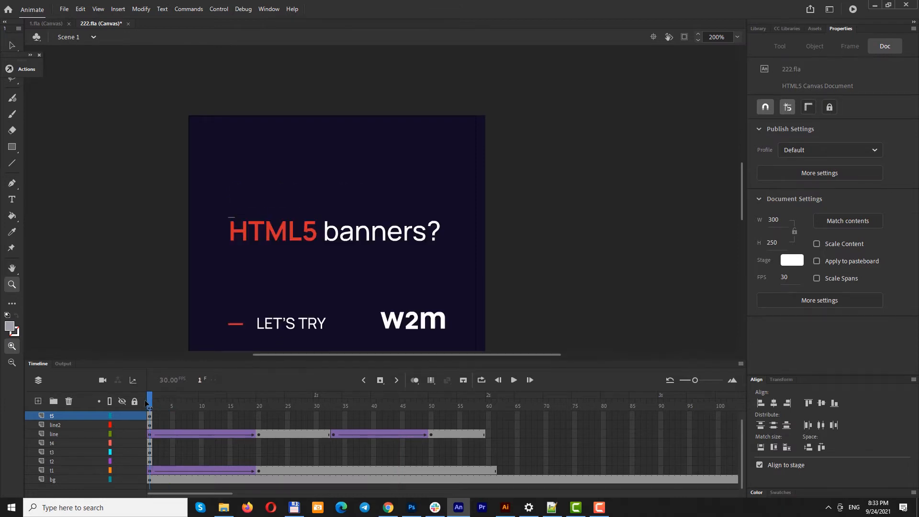
left_click(149, 452)
left_click(150, 460)
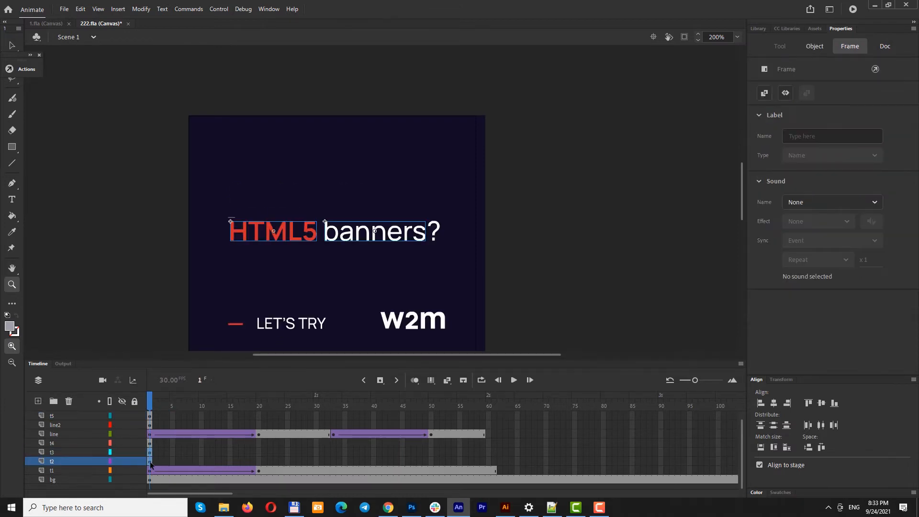
left_click(64, 453, "shift")
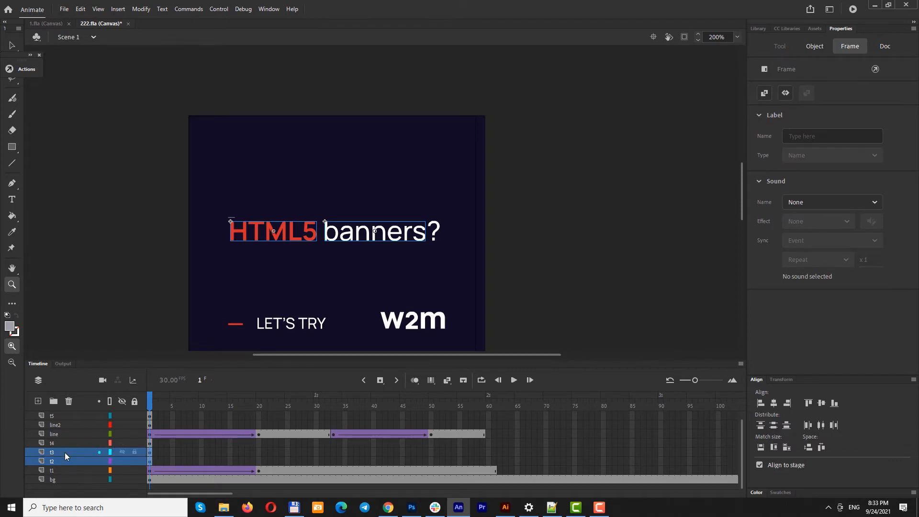
left_click(74, 443, "shift")
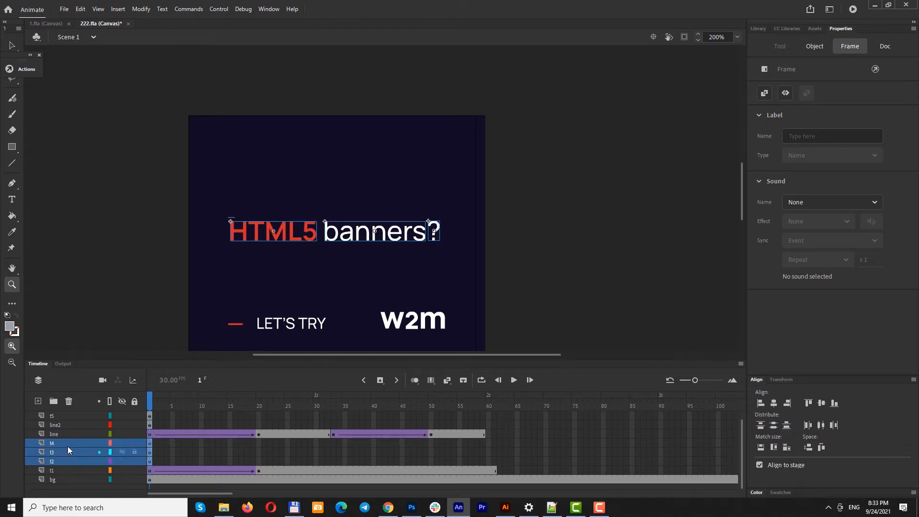
left_click_drag(68, 446, 68, 429)
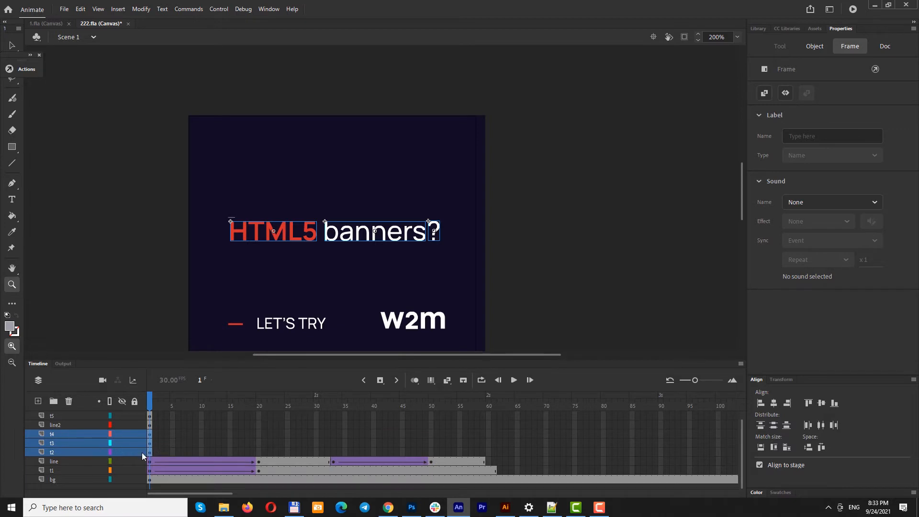
left_click_drag(345, 434, 429, 454)
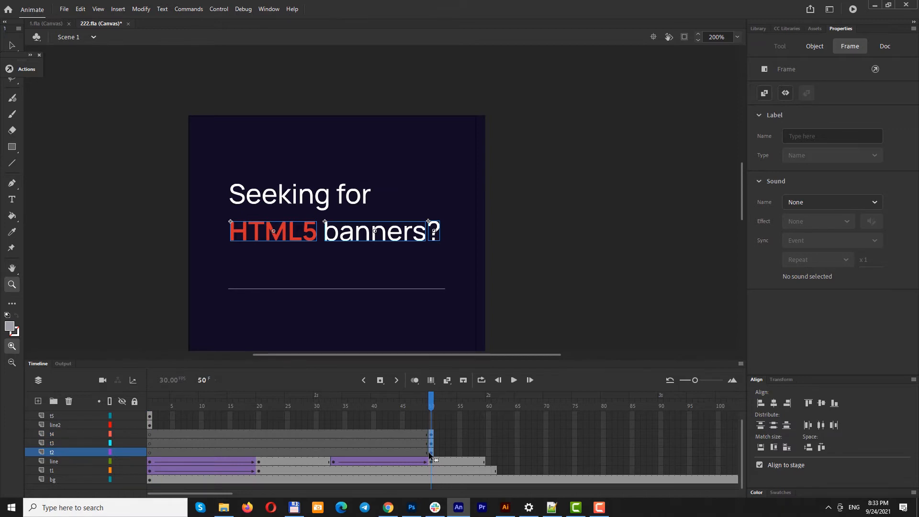
Duplicate the frame 50 keyframes of layers t2, t3 and t4 to frame 33
key("alt")
right_click(430, 431)
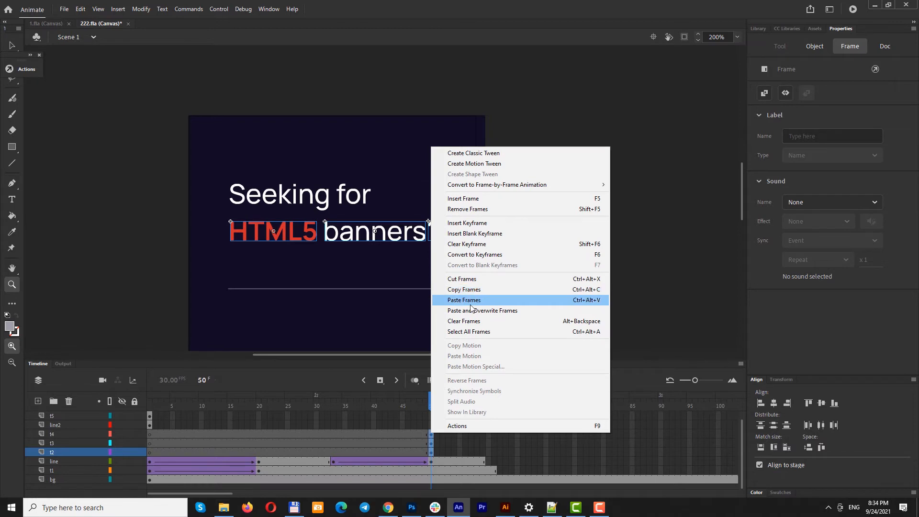
left_click(432, 452)
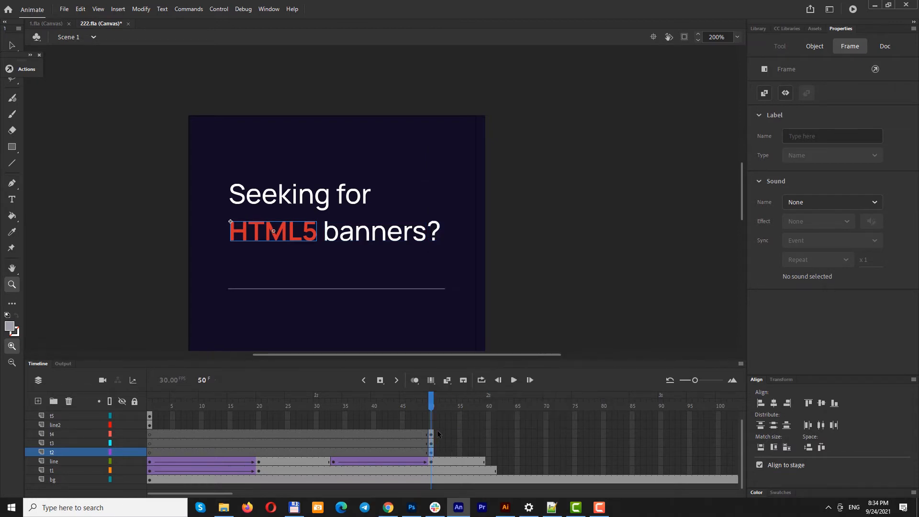
left_click(437, 434)
left_click(431, 434)
left_click(431, 453, "shift")
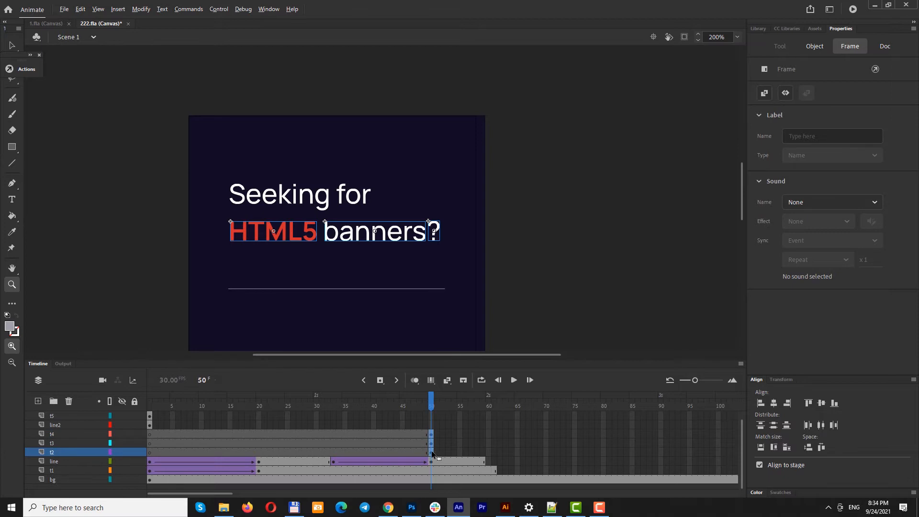
left_click_drag(432, 452, 334, 455)
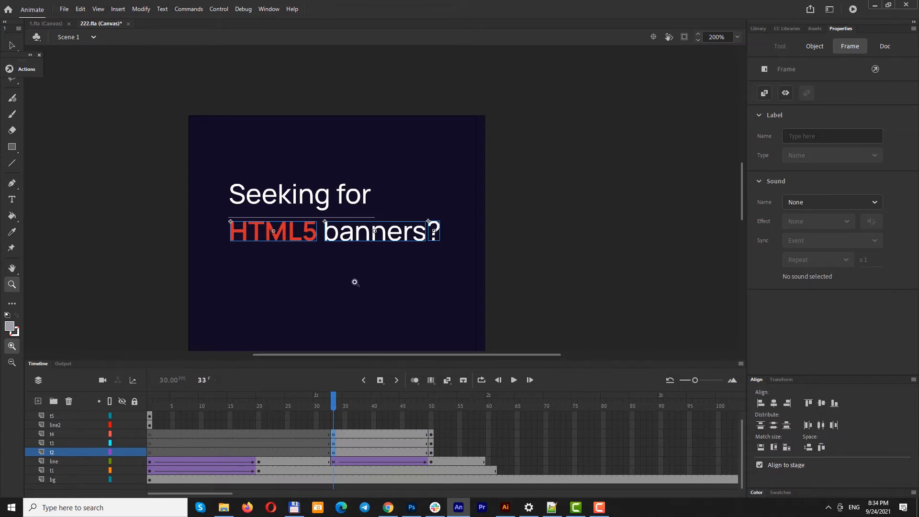
Move the t2, t3 and t4 text at frame 33 straight down to Y 174.75
left_click_drag(330, 409, 356, 397)
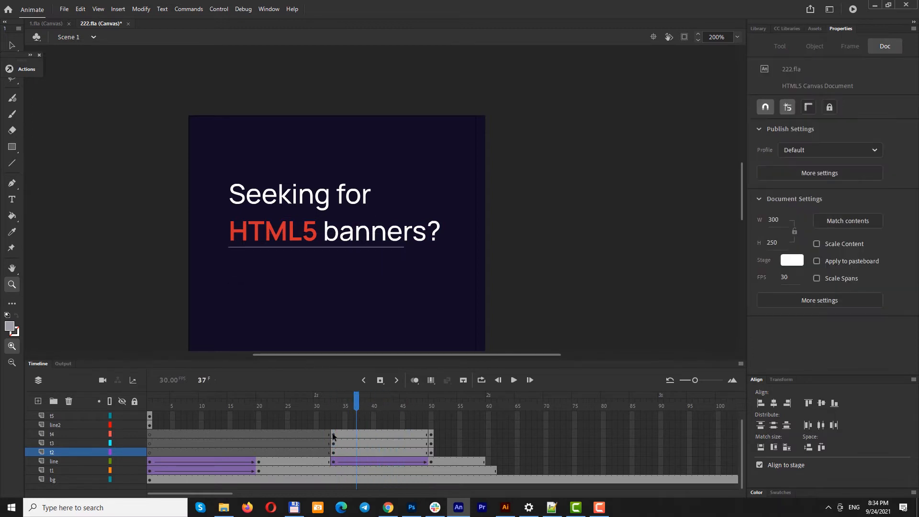
left_click_drag(333, 434, 334, 452)
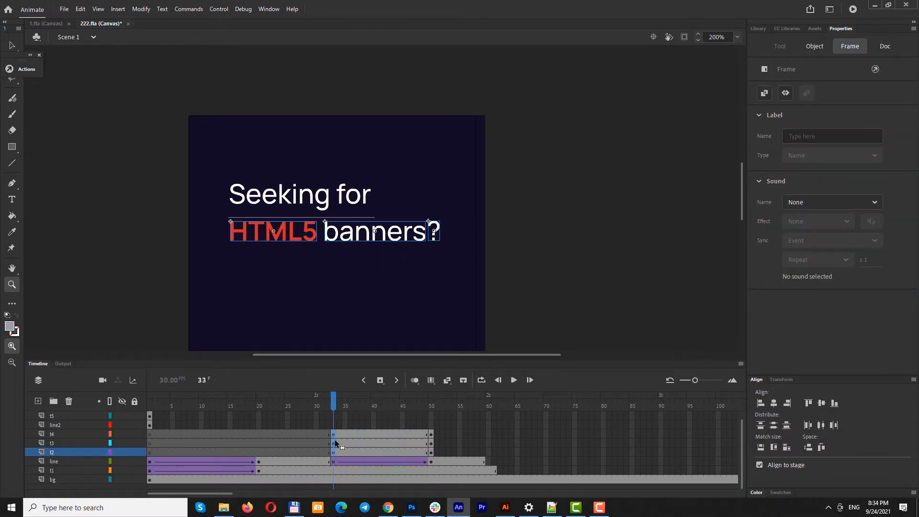
key("v")
key("Down")
key("Down")
key("Down")
key("Down")
key("Down")
key("Down")
key("Down")
key("Down")
key("Down")
key("Down")
key("Down")
key("Down")
key("Down")
key("Down")
key("Down")
key("Down")
key("Down")
key("Down")
key("Down")
key("Down")
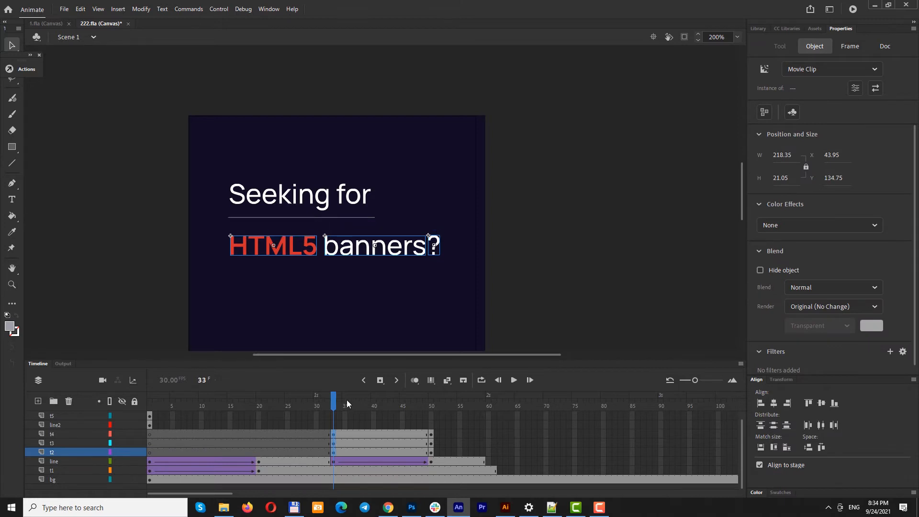
key("Down")
key("Down")
key("Down")
key("Down")
key("Down")
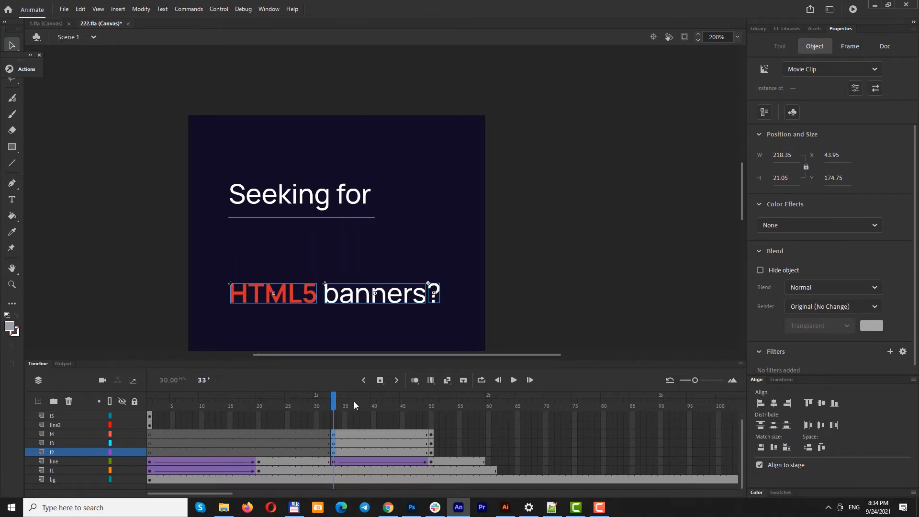
Show the rulers at frame 50 and place a horizontal guide along the line's final position
left_click_drag(340, 406, 432, 398)
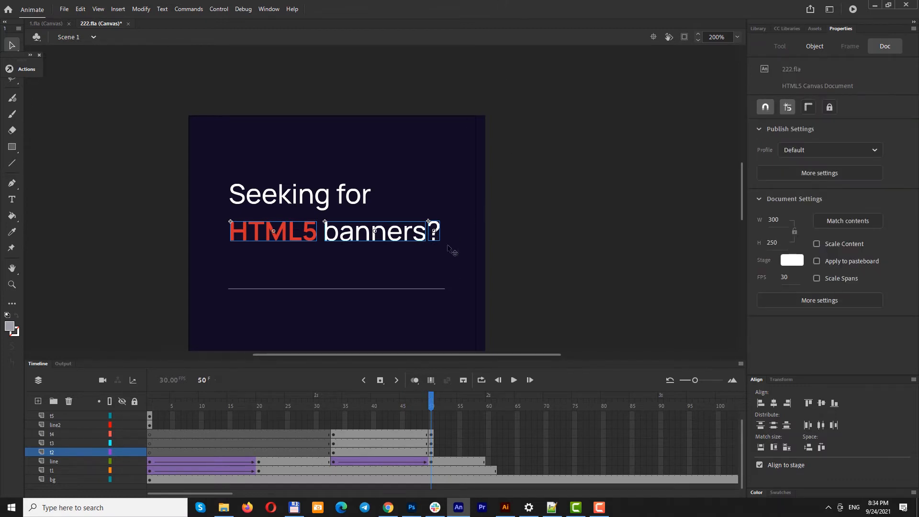
mouse_move(430, 401)
left_mouse_down()
mouse_move(385, 407)
mouse_move(431, 415)
left_mouse_up()
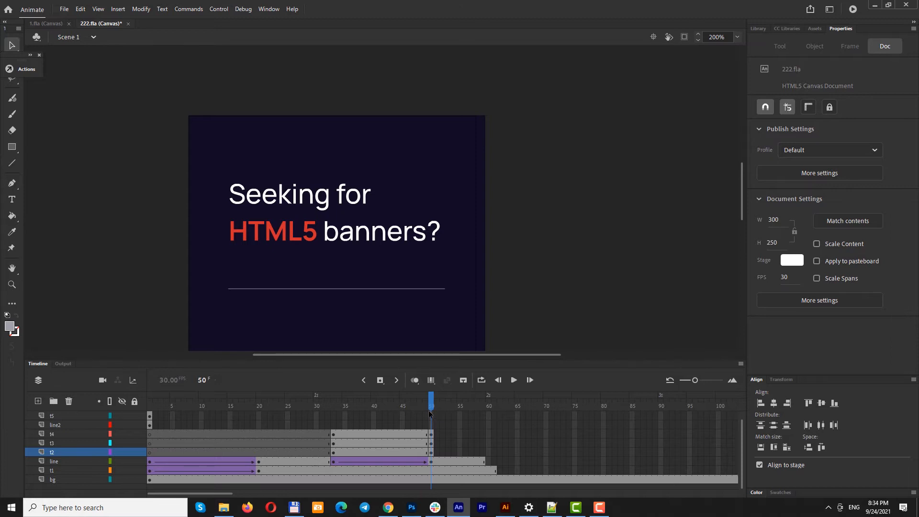
key("ctrl+alt+shift+r")
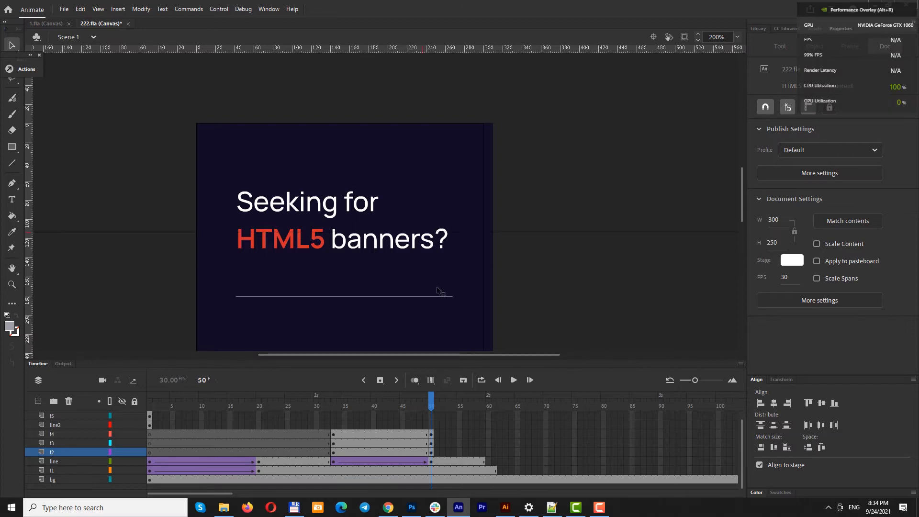
left_click_drag(437, 290, 461, 295)
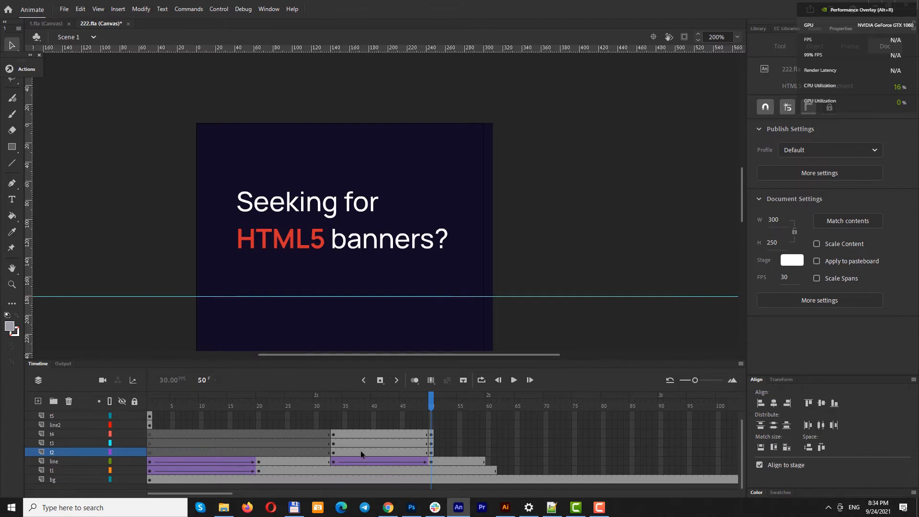
Lower the t2, t3 and t4 text at frame 33 to Y 183.75, fully below the guide
left_click(332, 434)
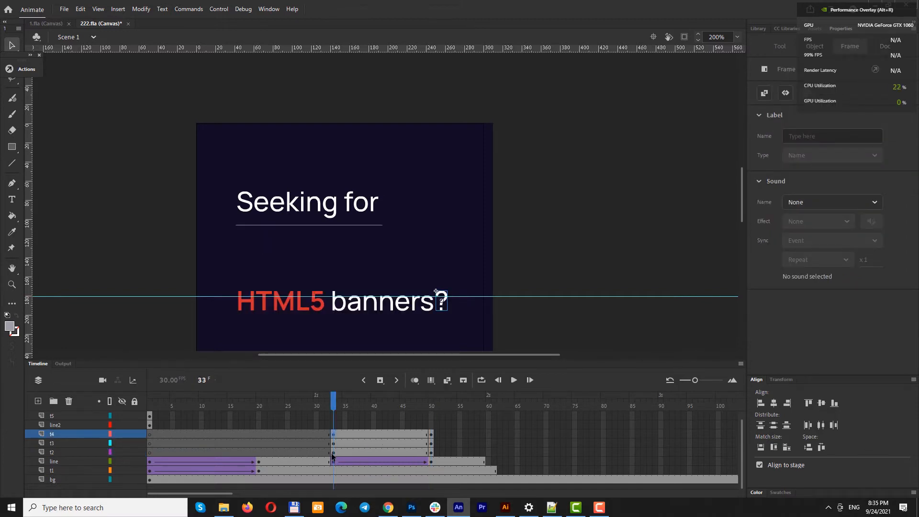
left_click(333, 452)
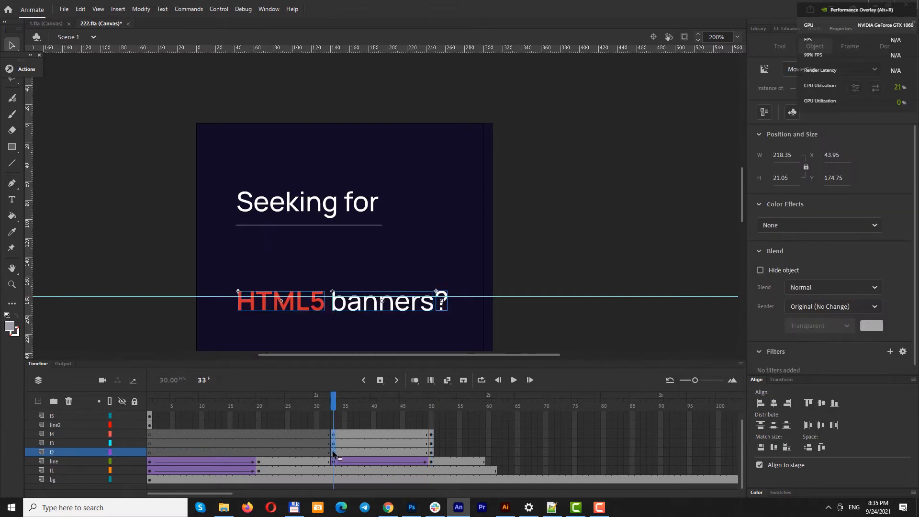
key("Down")
key("Down")
key("Down")
key("Down")
key("Down")
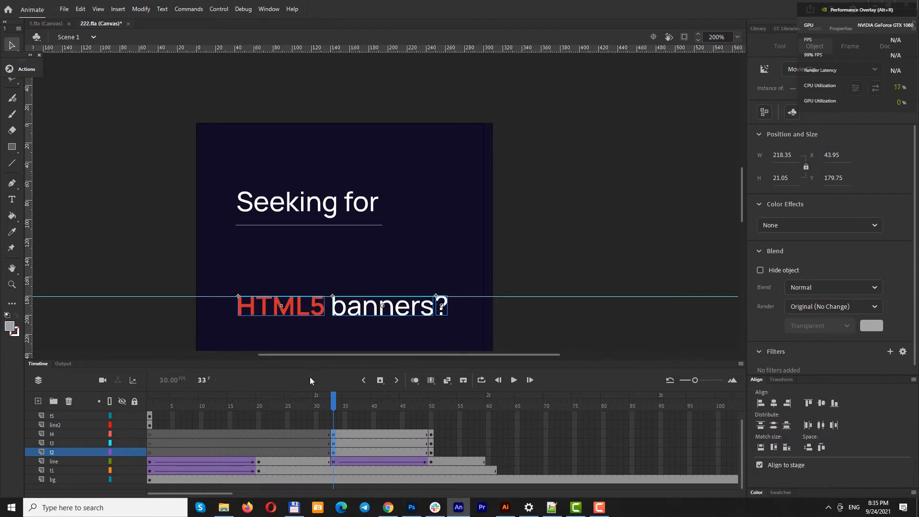
key("Down")
key("Down")
key("Down")
key("Down")
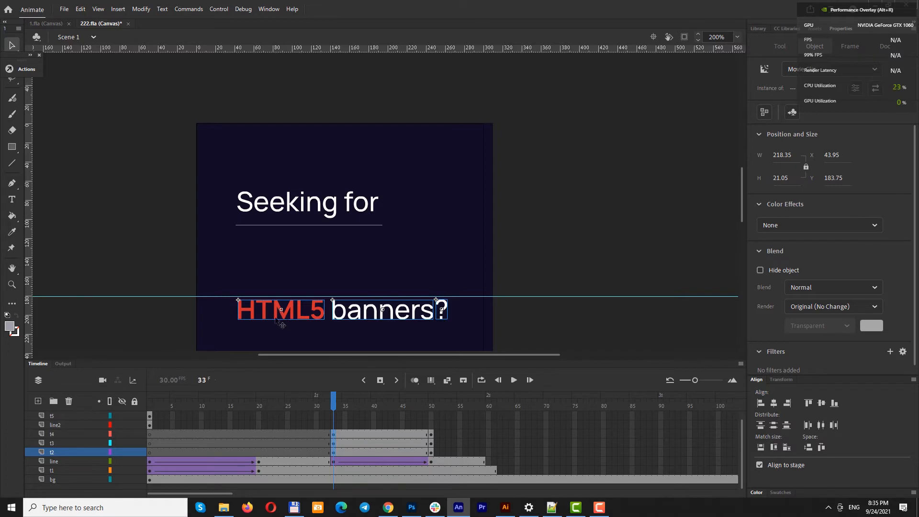
Create classic tweens between frames 33 and 50 on layers t2, t3 and t4
left_click(363, 433)
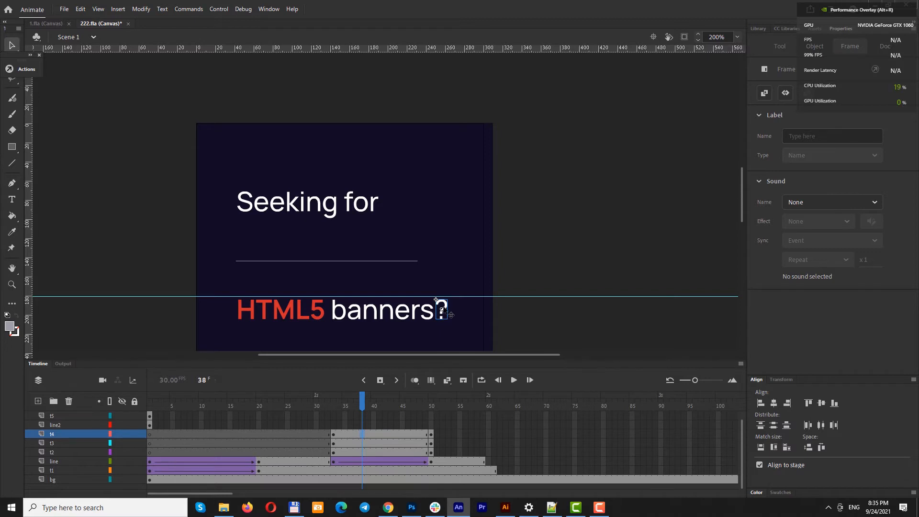
left_click(374, 433)
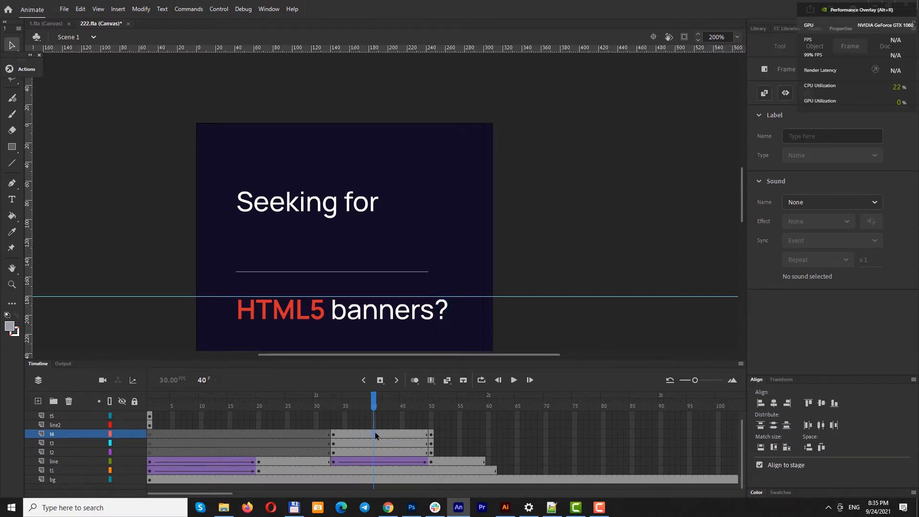
left_click(384, 452, "shift")
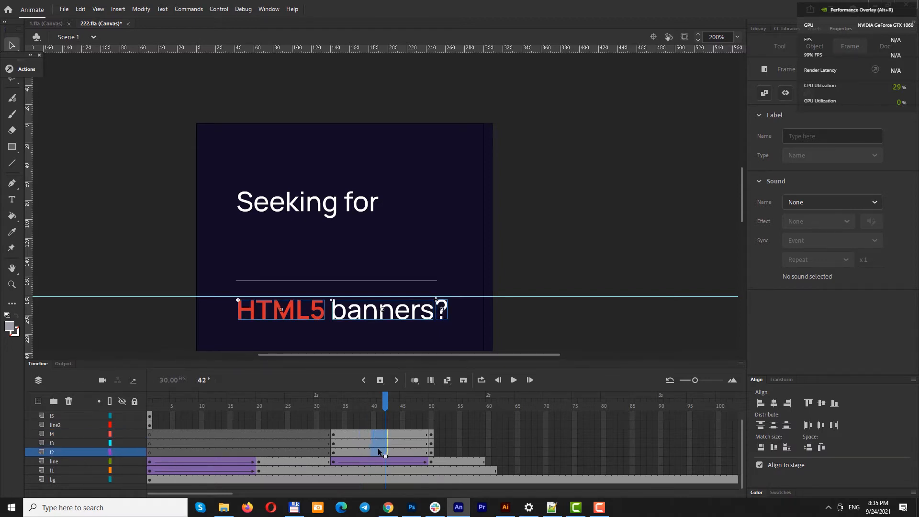
right_click(378, 448)
left_click(415, 168)
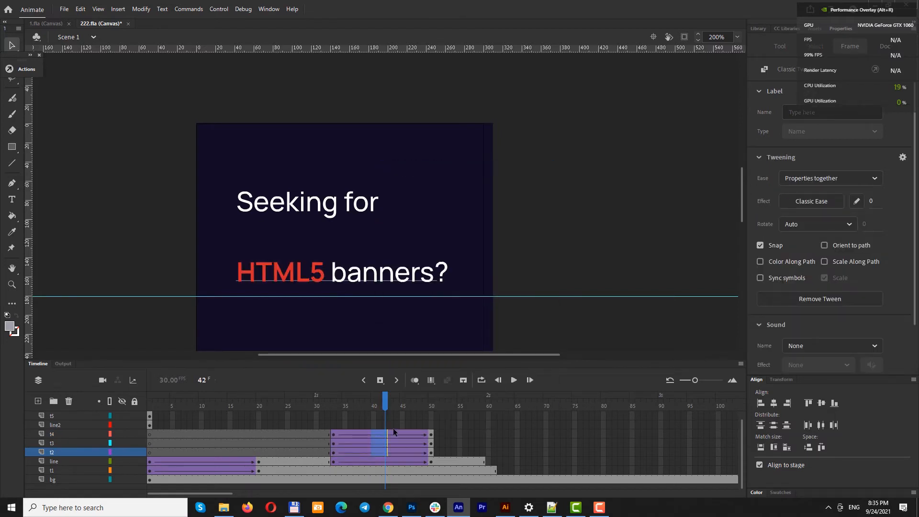
Scrub the text tweens to frame 50, compare them with the reference banner in the browser, and return to Animate
left_click_drag(386, 400, 430, 402)
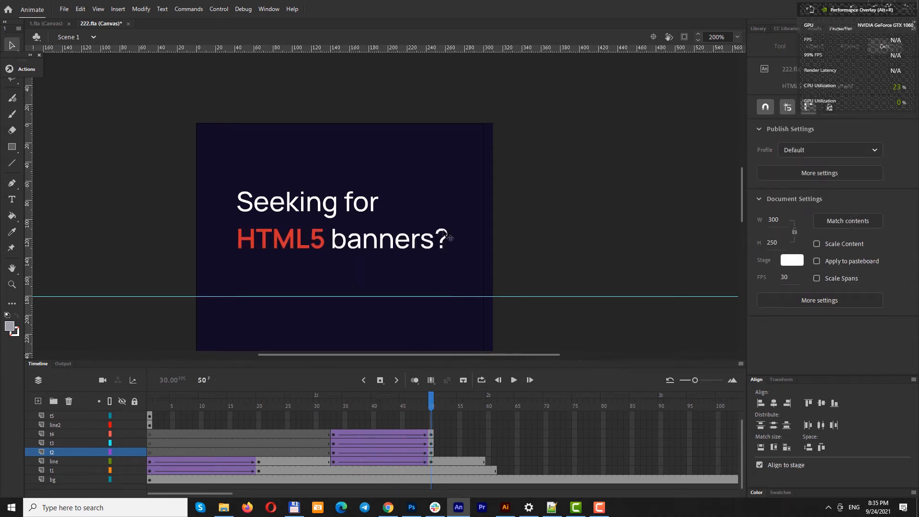
key("ctrl+Return")
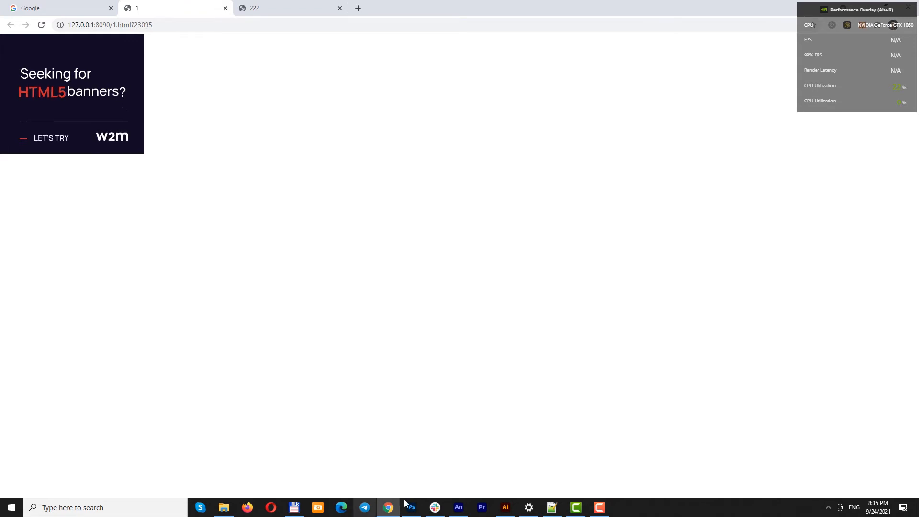
left_click(459, 509)
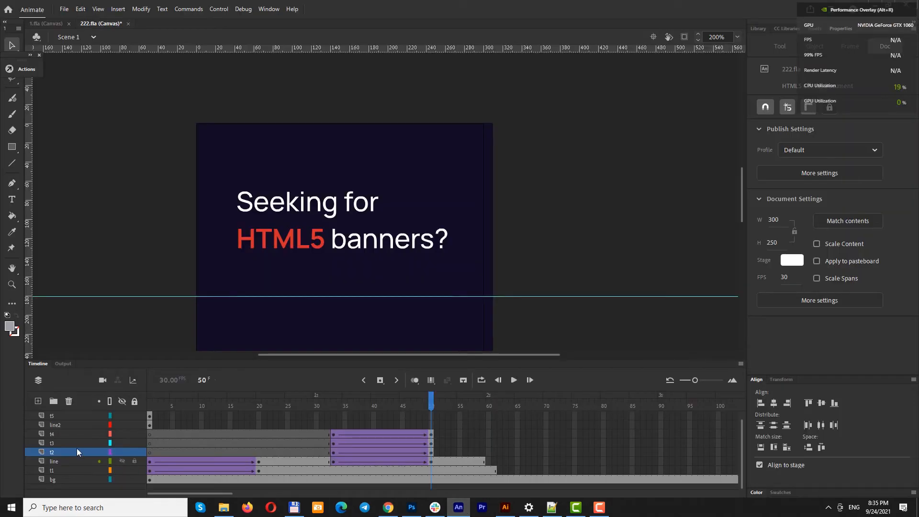
Remove the classic tween from layer t4 and delete its question mark at frame 33
left_click(52, 434)
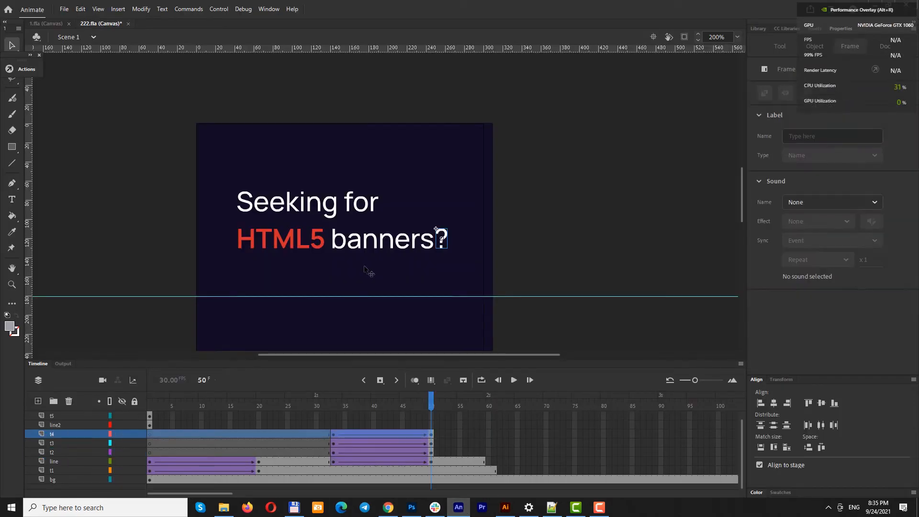
left_click(413, 436)
left_click(391, 433)
right_click(385, 433)
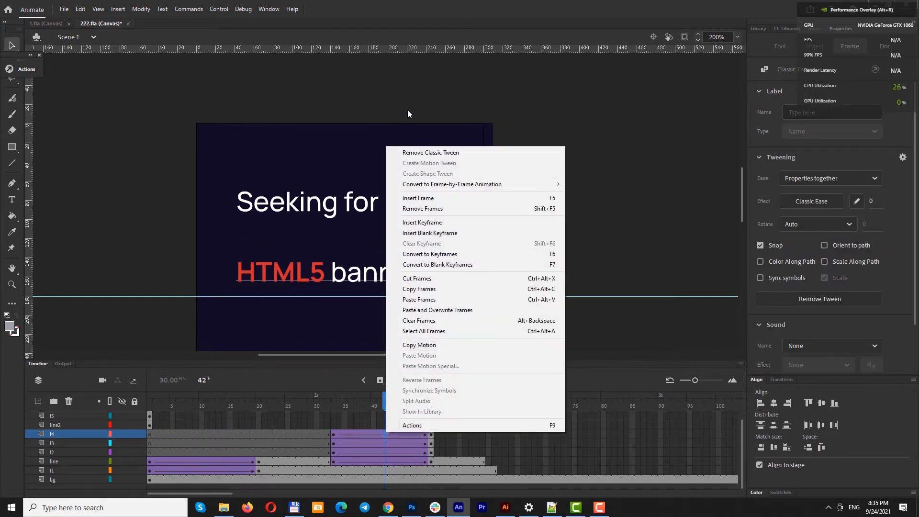
left_click(429, 153)
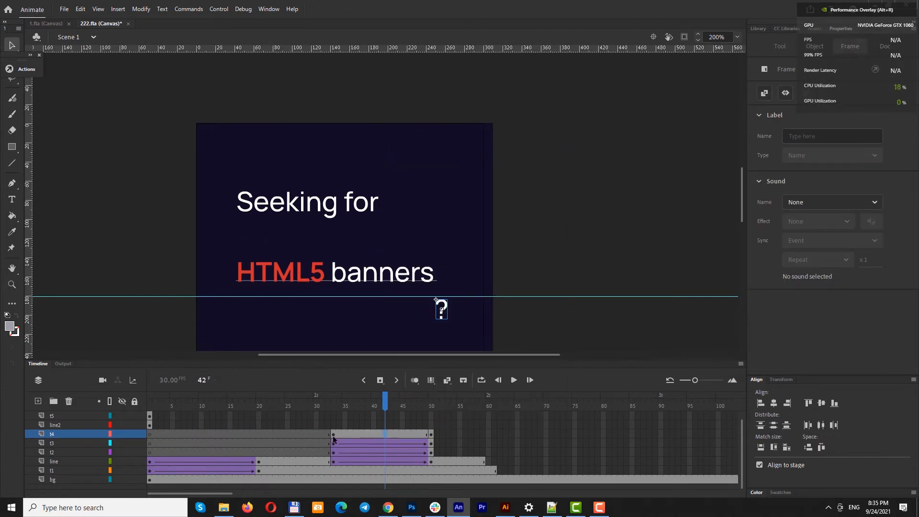
left_click(332, 434)
key("Delete")
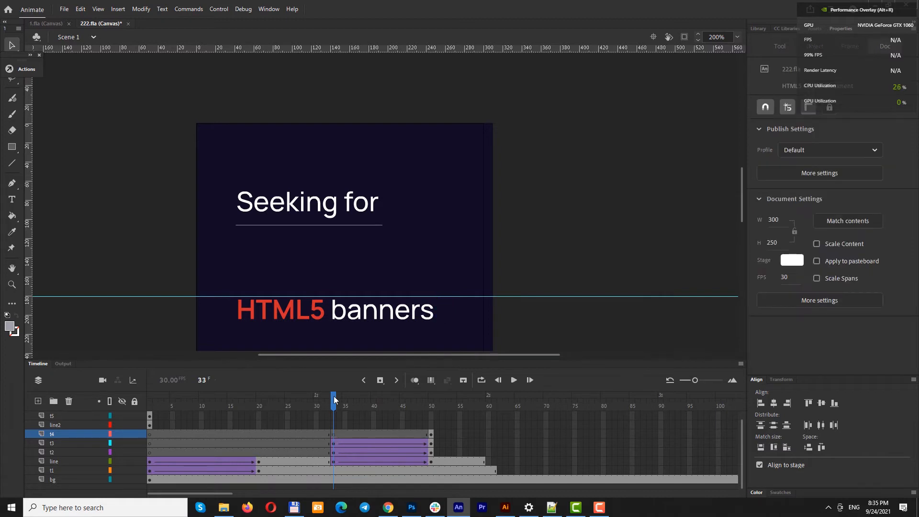
Scrub the text's movement from frame 33, check the question mark's timing in the browser reference, and return to Animate
left_click_drag(334, 400, 367, 400)
left_click(388, 507)
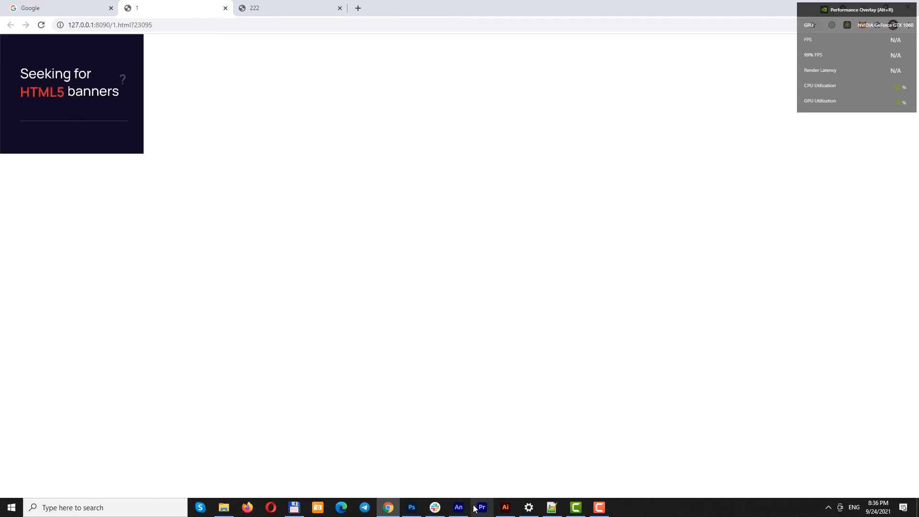
left_click(459, 508)
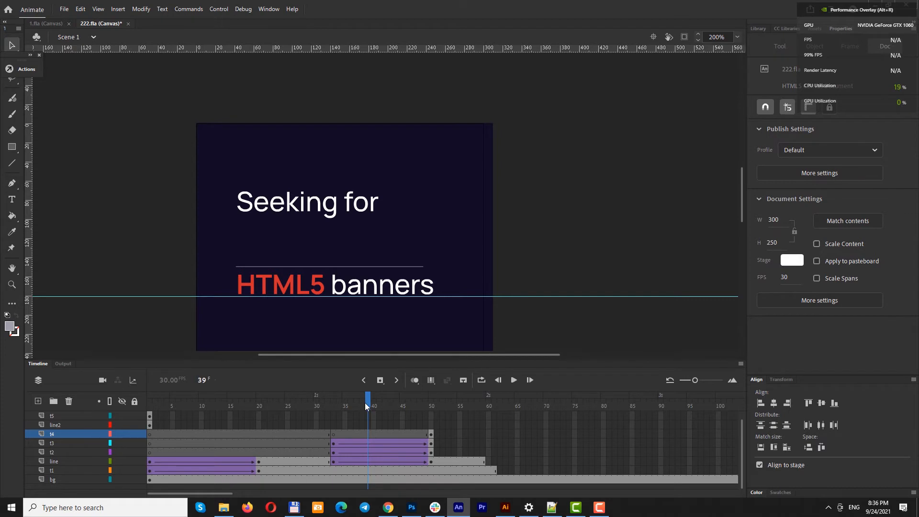
Add a new layer above t3 and insert a blank keyframe at its frame 33
left_click(72, 442)
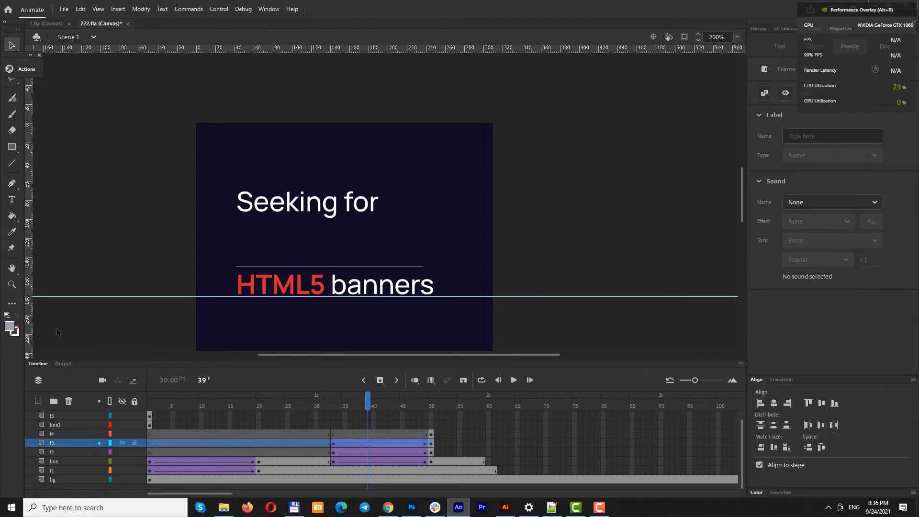
left_click(39, 402)
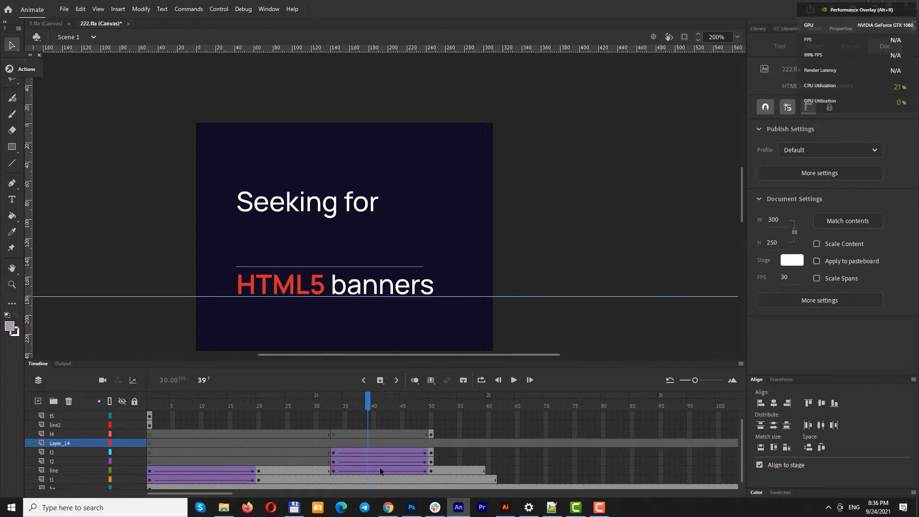
left_click(331, 443)
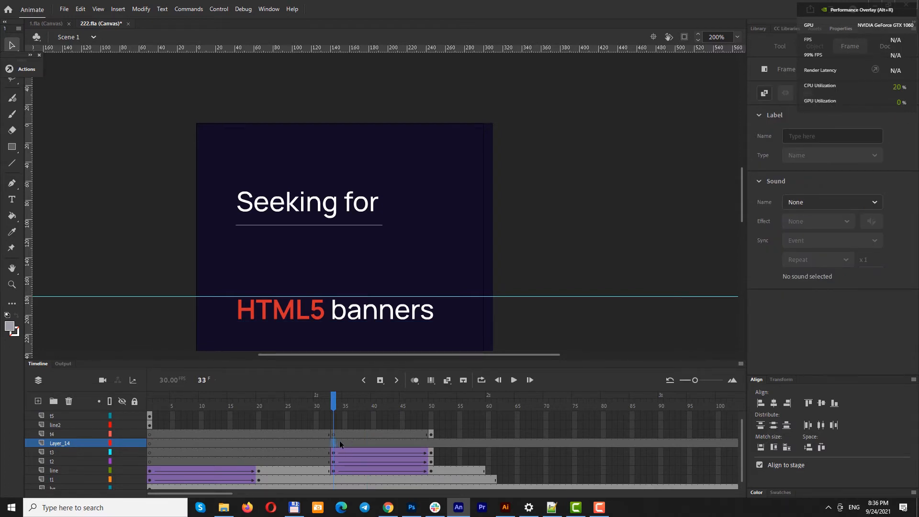
key("F7")
left_click_drag(333, 406, 335, 432)
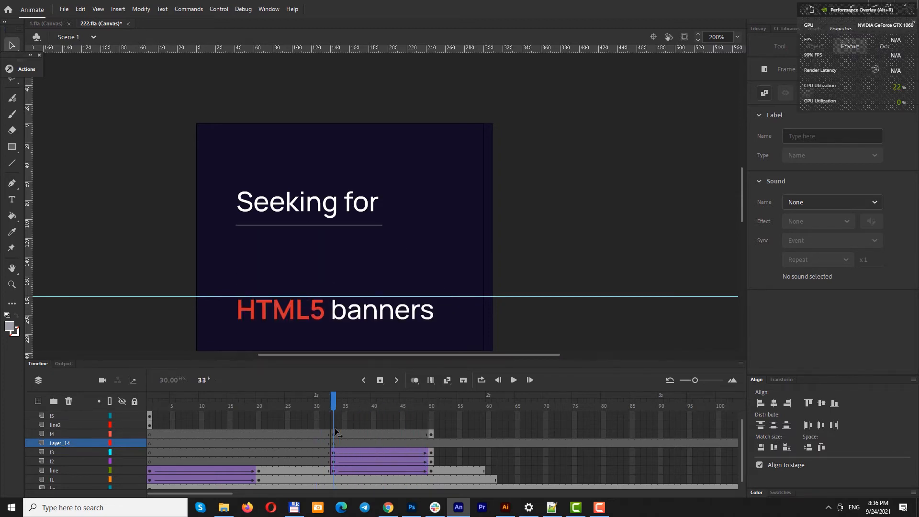
Select frame 33 of the new layer and place vertical guides just outside both ends of the "HTML5 banners" text
left_click(336, 402)
left_click(334, 443)
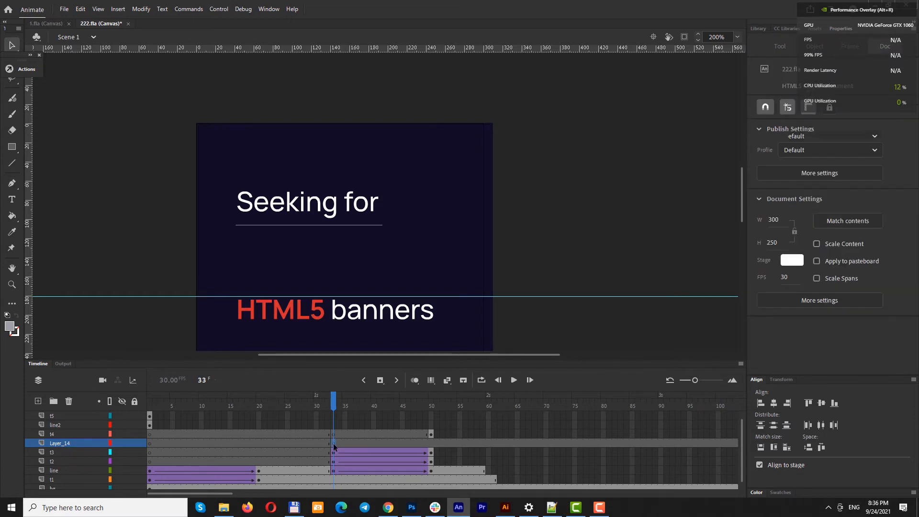
left_click_drag(35, 234, 233, 266)
left_click_drag(30, 268, 437, 234)
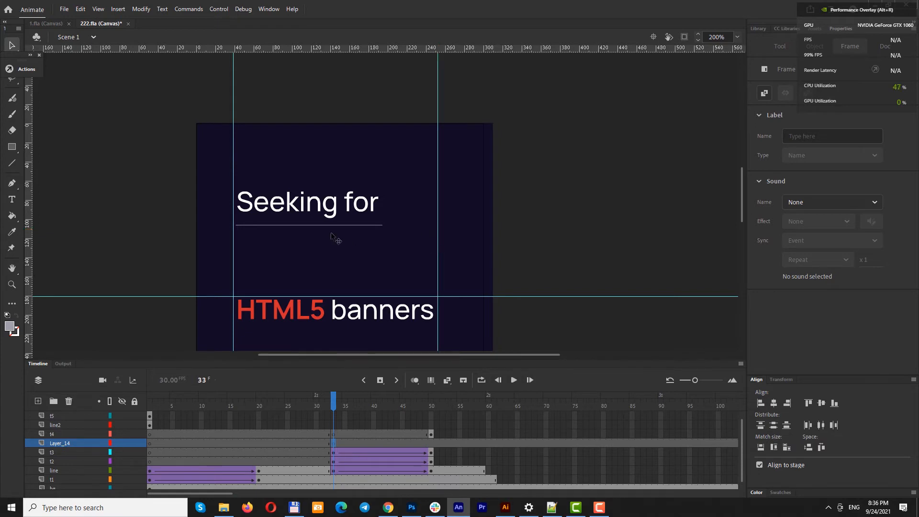
Draw a rectangle about 213 × 74 px between the vertical guides, from the thin line down to the horizontal guide, and fill it bright green
left_click(12, 149)
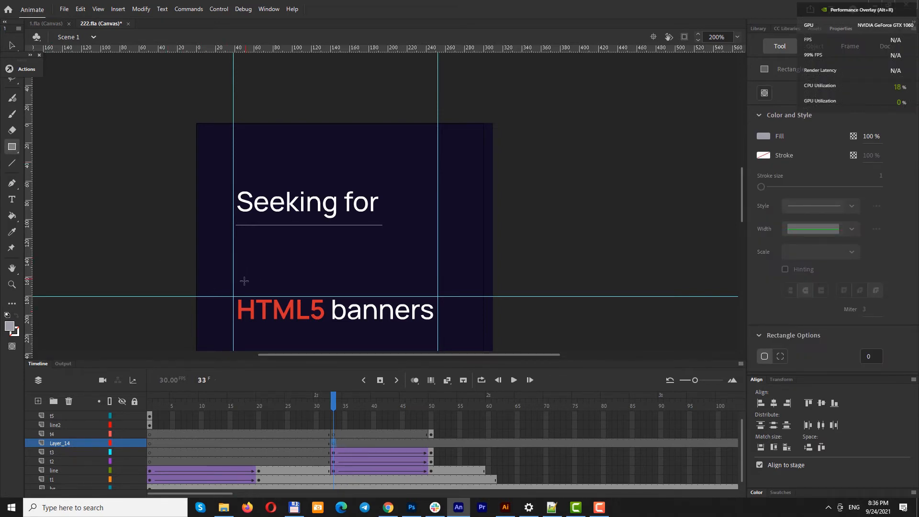
left_click_drag(236, 293, 438, 225)
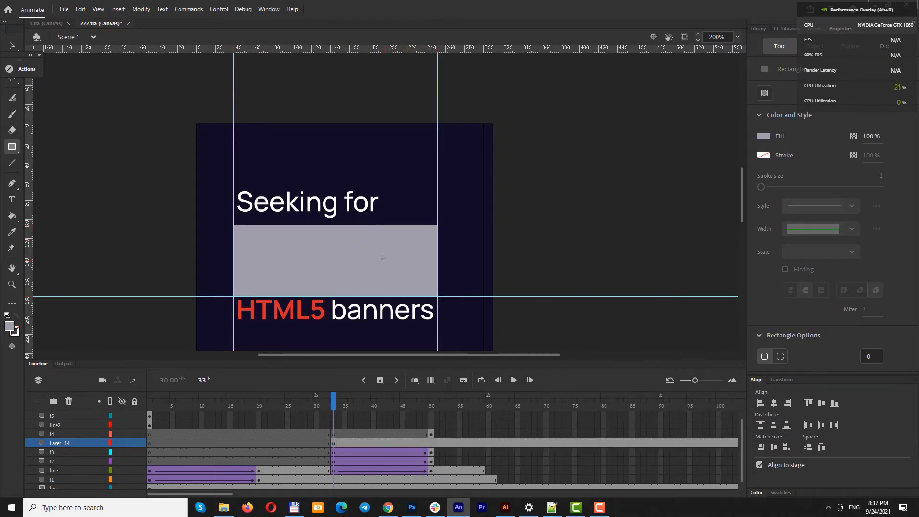
key("v")
left_click(372, 261)
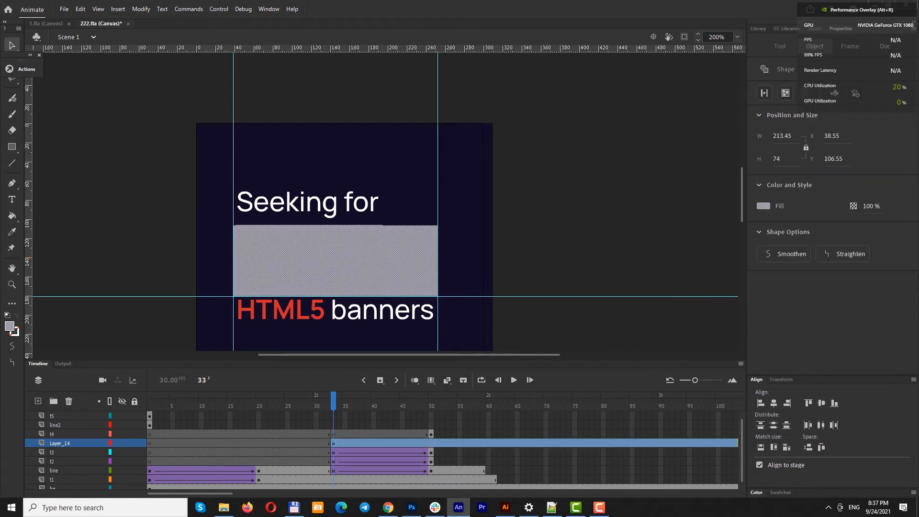
left_click(12, 328)
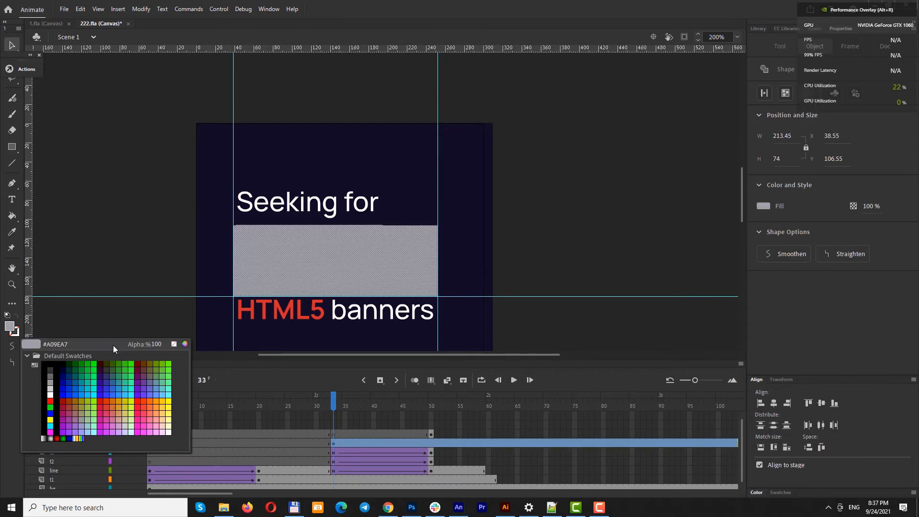
left_click(132, 364)
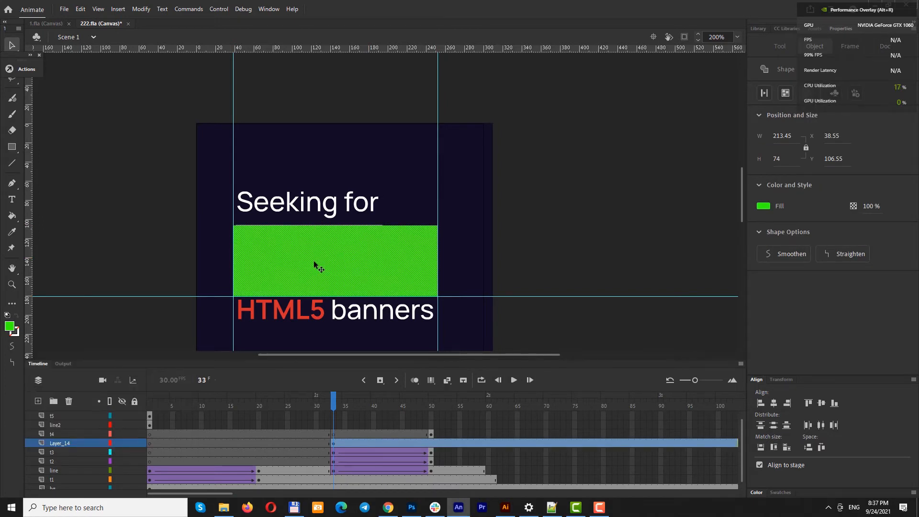
Convert the green rectangle to a movie clip symbol named m and distribute it to its own layer
key("F8")
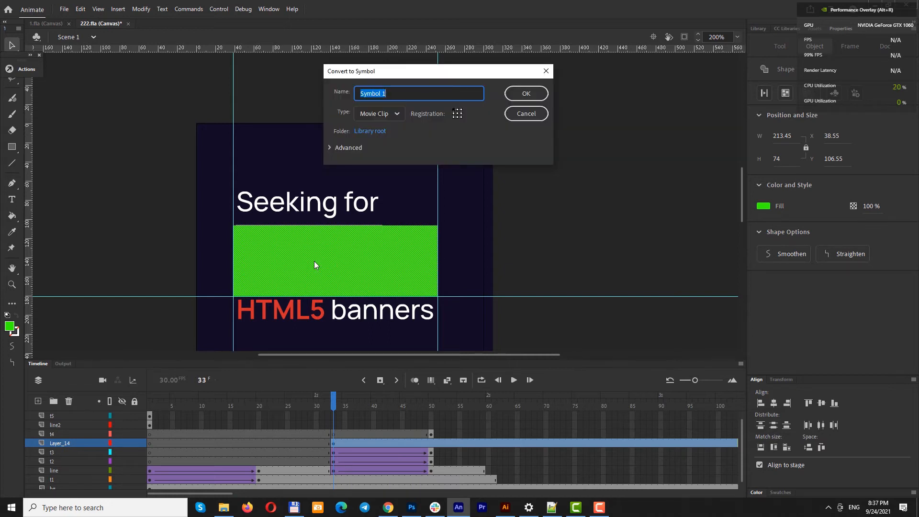
type("m")
key("Return")
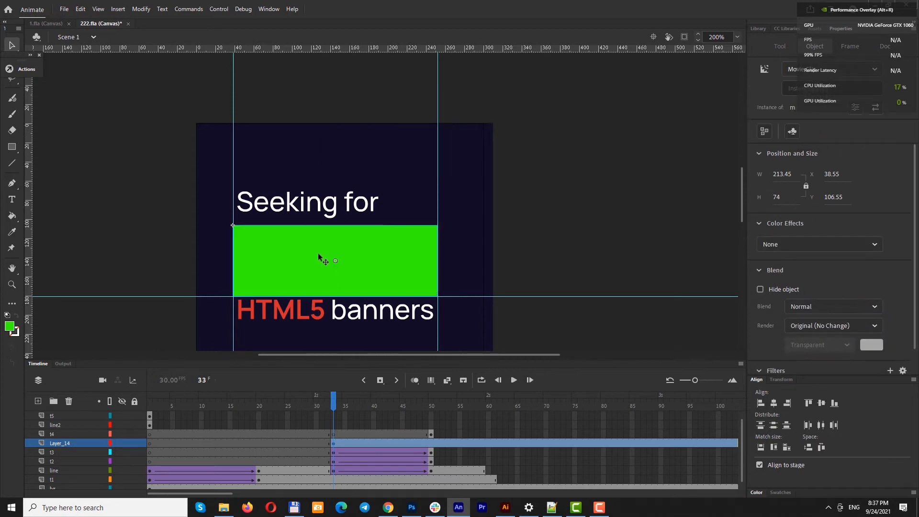
right_click(314, 254)
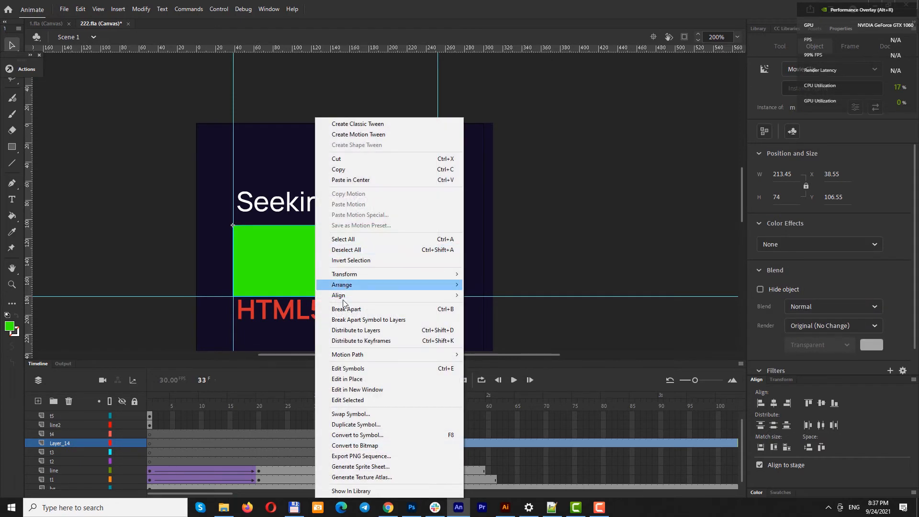
left_click(348, 330)
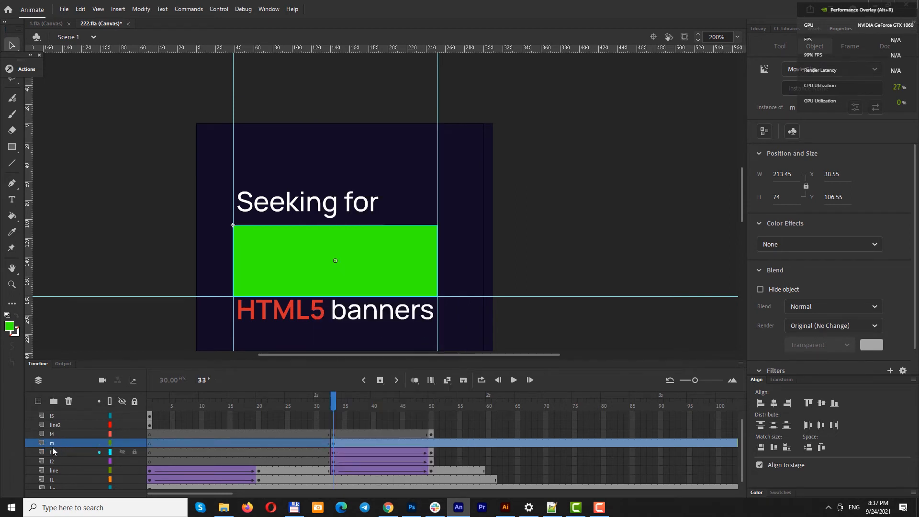
Turn layer m into a mask for layer t3 and preview the masked text from frame 33 to 37
left_click(332, 443)
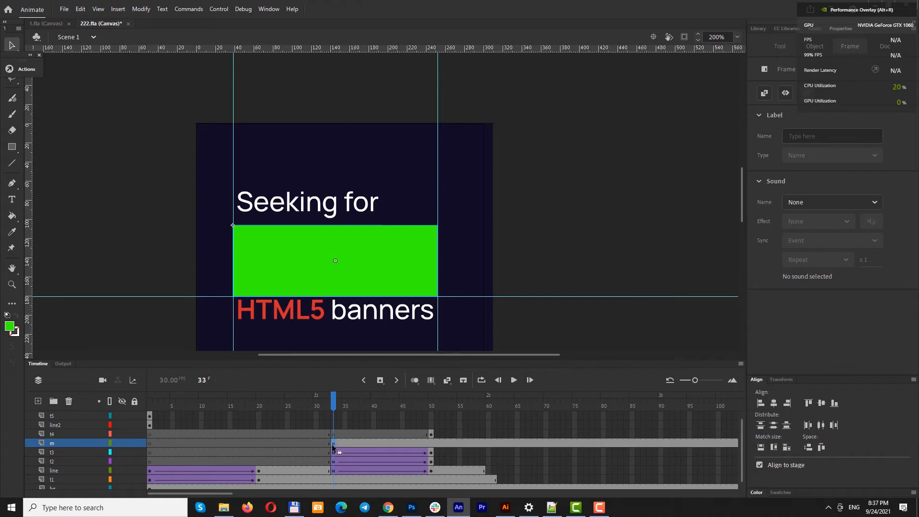
right_click(70, 443)
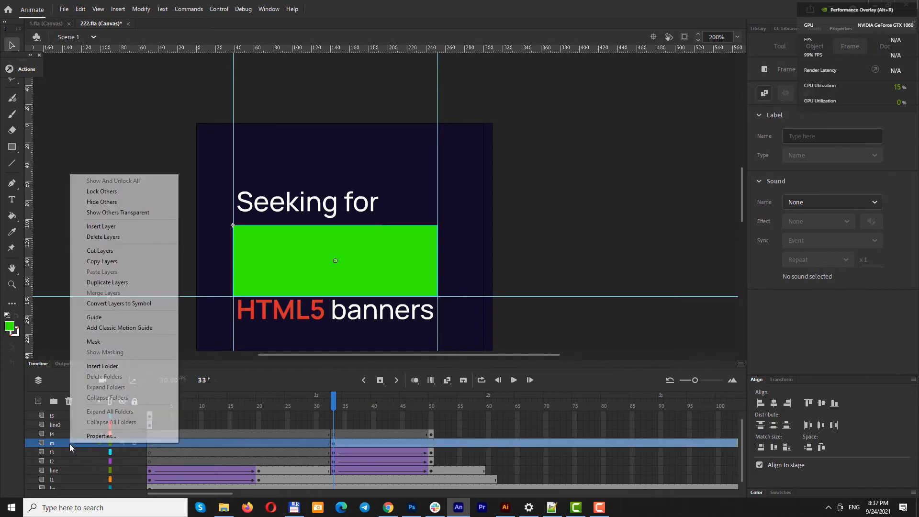
left_click(98, 343)
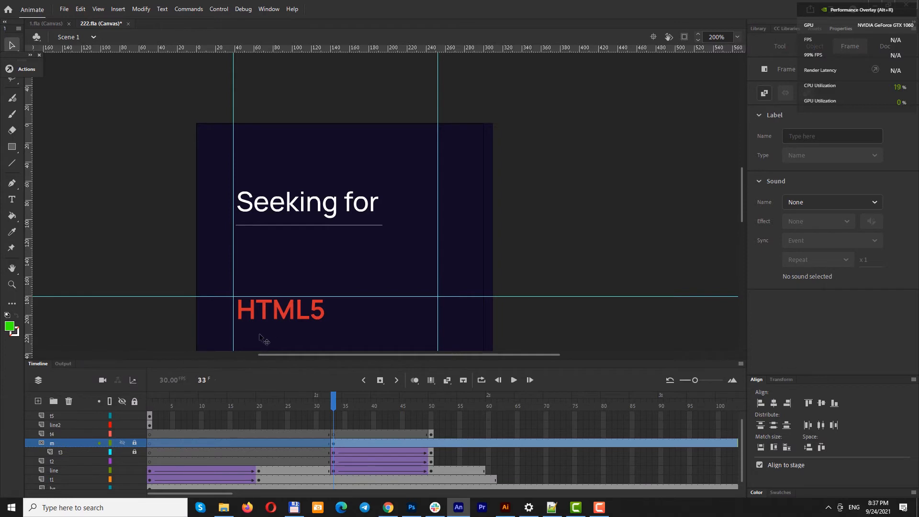
left_click_drag(336, 403, 356, 411)
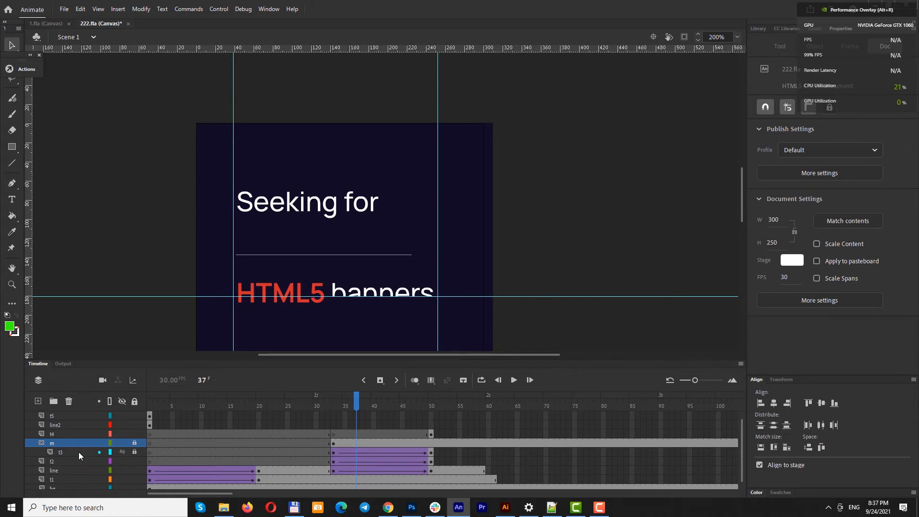
Place layer t2 under the m mask beneath t3, lock it, and preview the masked text up to frame 41
left_click(43, 461)
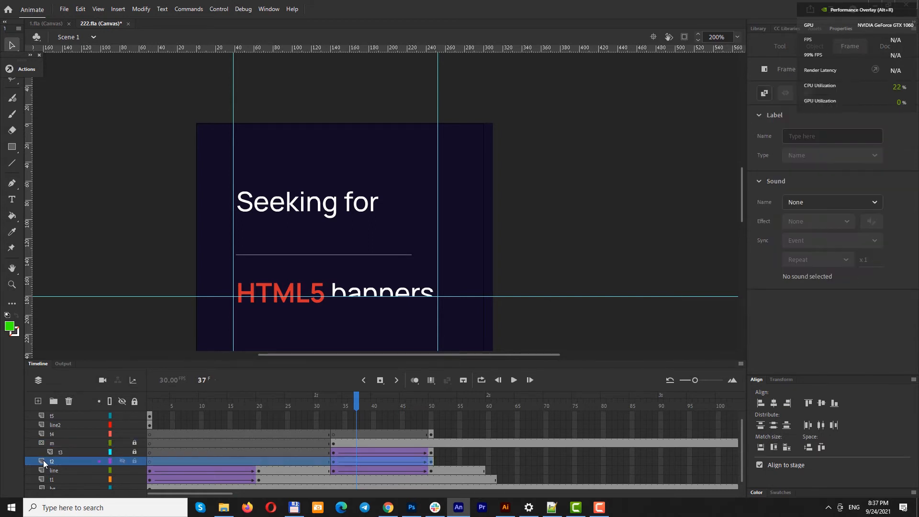
left_click_drag(41, 461, 61, 458)
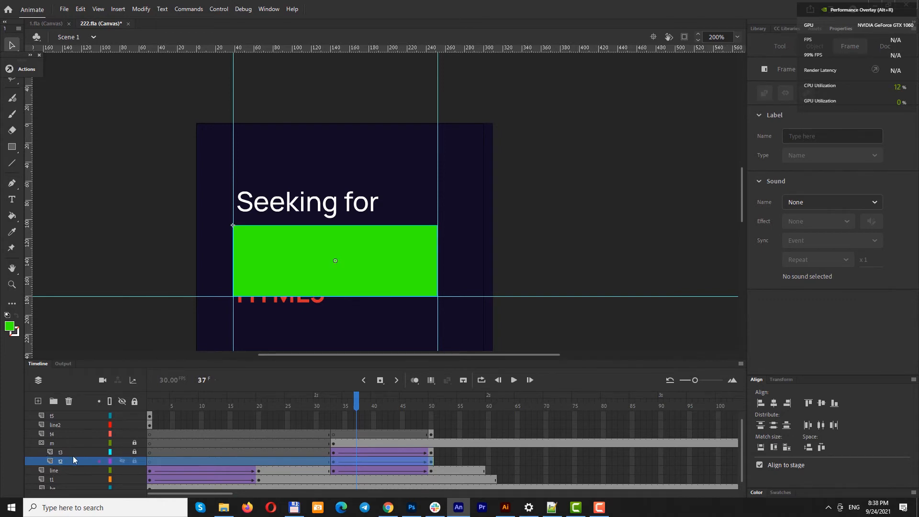
left_click(134, 461)
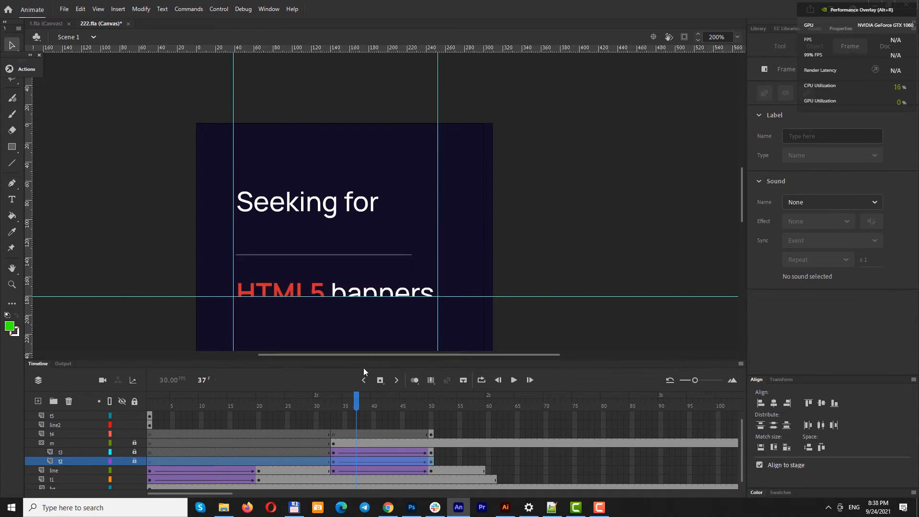
left_click_drag(356, 399, 380, 427)
left_click(348, 304)
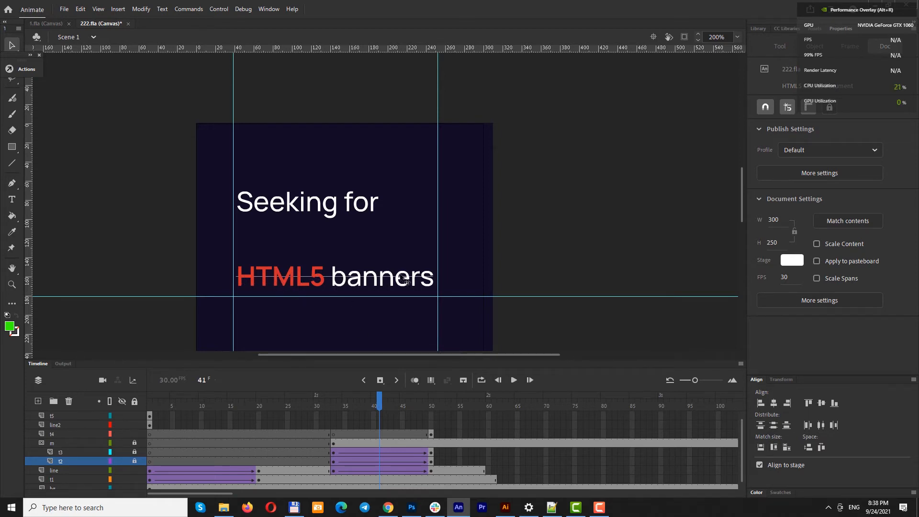
Unlock the m, t3 and t2 layers and insert a keyframe at frame 50 of layer m
left_click(333, 444)
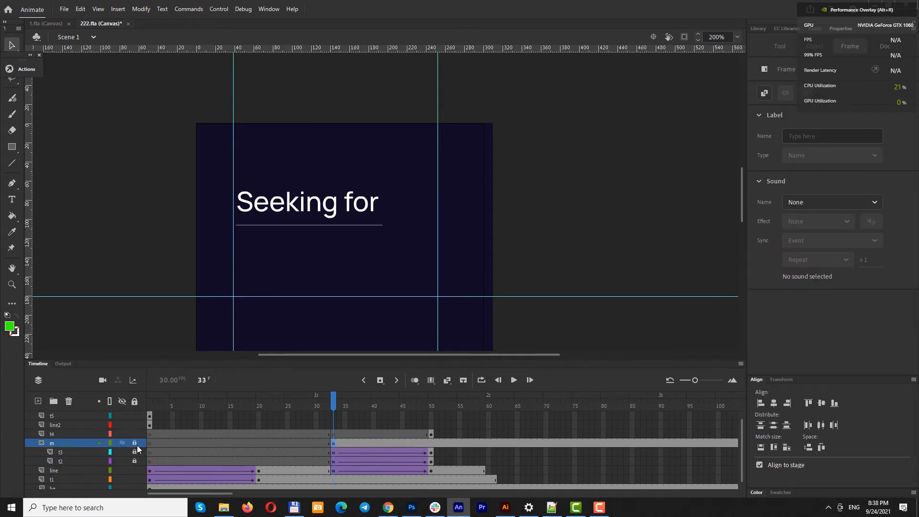
left_click(136, 461)
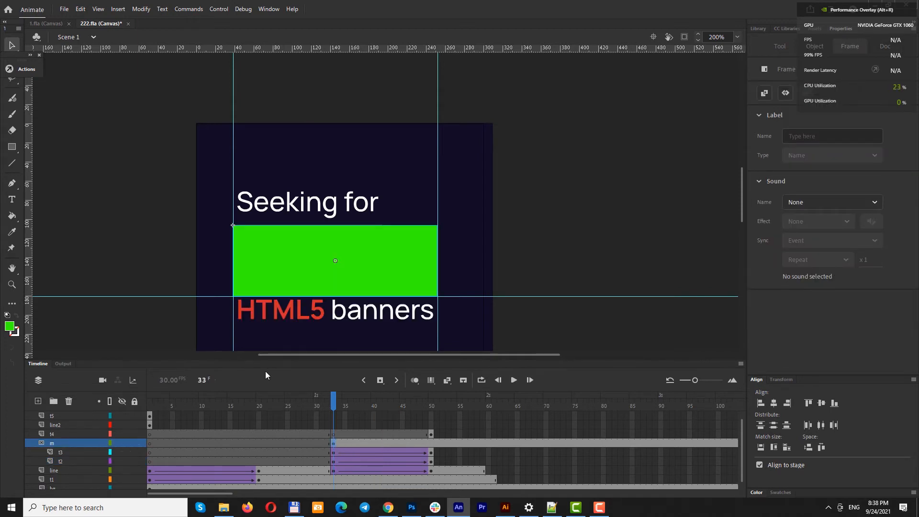
left_click(431, 444)
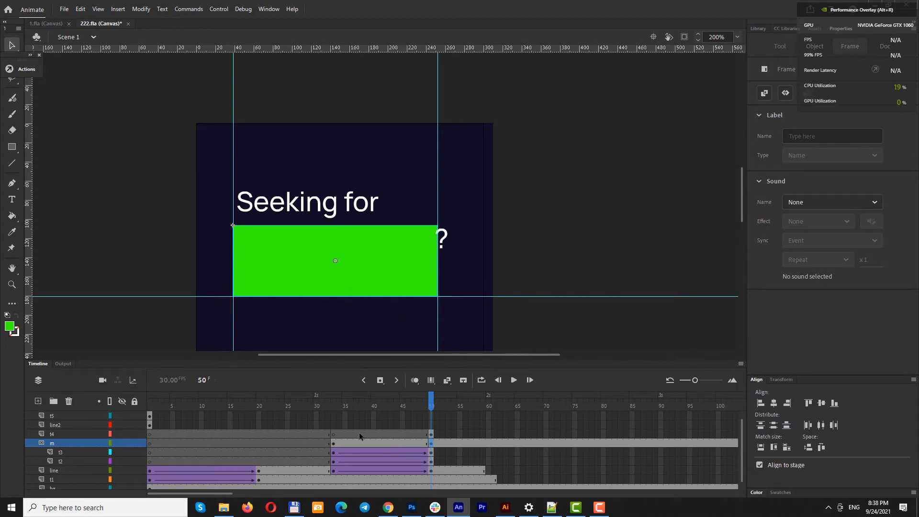
At frame 33 of layer m, move the green rectangle up until its lower edge sits on the thin line under "Seeking for"
left_click(334, 445)
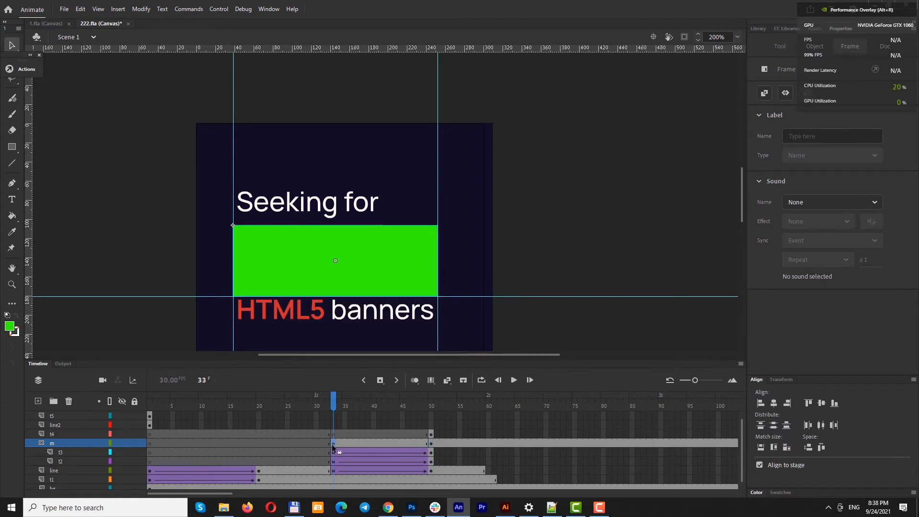
key("Up")
key("Up")
key("Up")
key("Up")
key("Up")
key("Up")
key("Up")
key("Up")
key("Up")
key("Up")
key("Up")
key("Up")
key("Up")
key("Up")
key("Up")
key("Up")
key("Up")
key("Up")
key("Up")
key("Up")
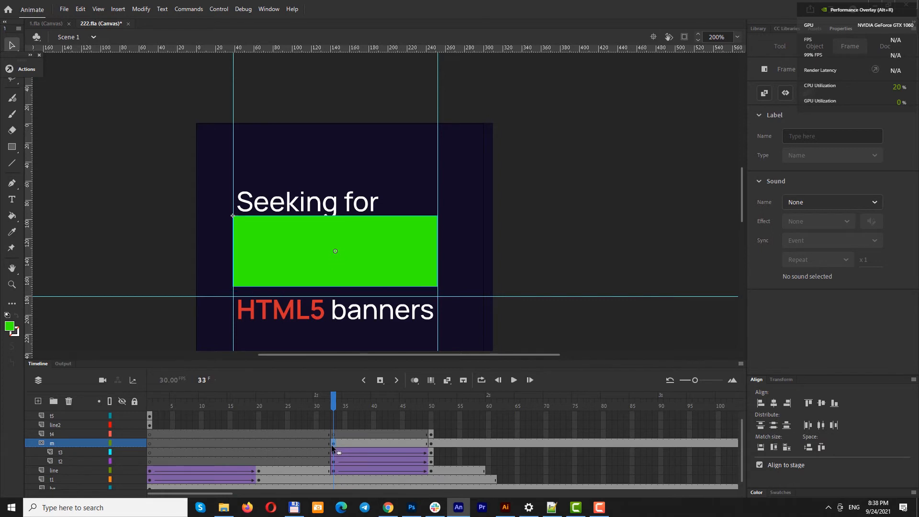
key("Up")
key("Up")
key("Up")
key("Up")
key("Up")
key("Up")
key("Up")
key("Up")
key("Up")
key("Up")
key("Up")
key("Up")
key("Up")
key("Up")
key("Up")
key("Up")
key("Up")
key("Up")
key("Up")
key("Up")
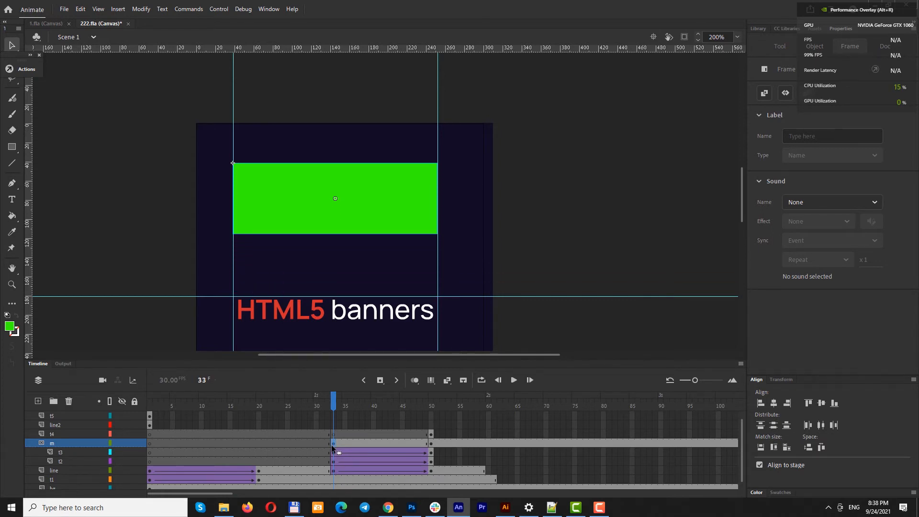
key("Down")
key("Down")
key("Down")
key("Down")
key("Down")
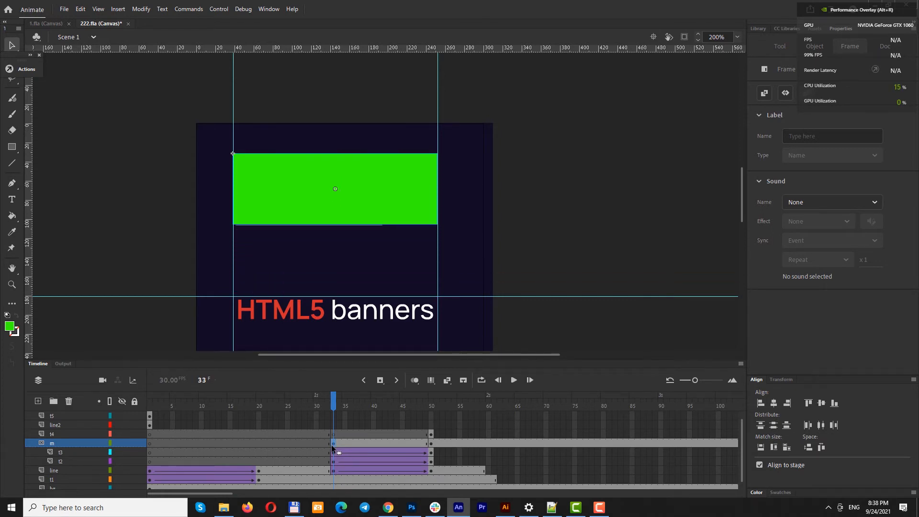
Create a classic tween on layer m between frames 33 and 50 with an ease value of 100
right_click(379, 441)
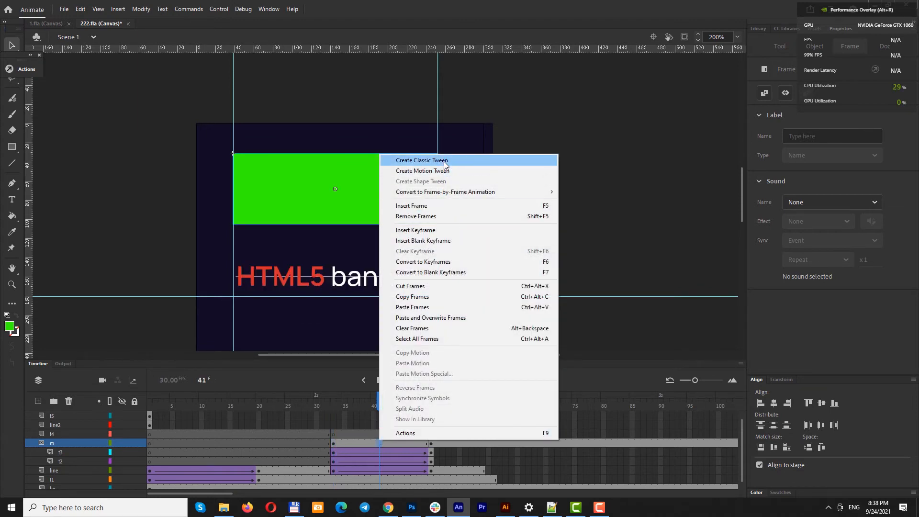
left_click(445, 160)
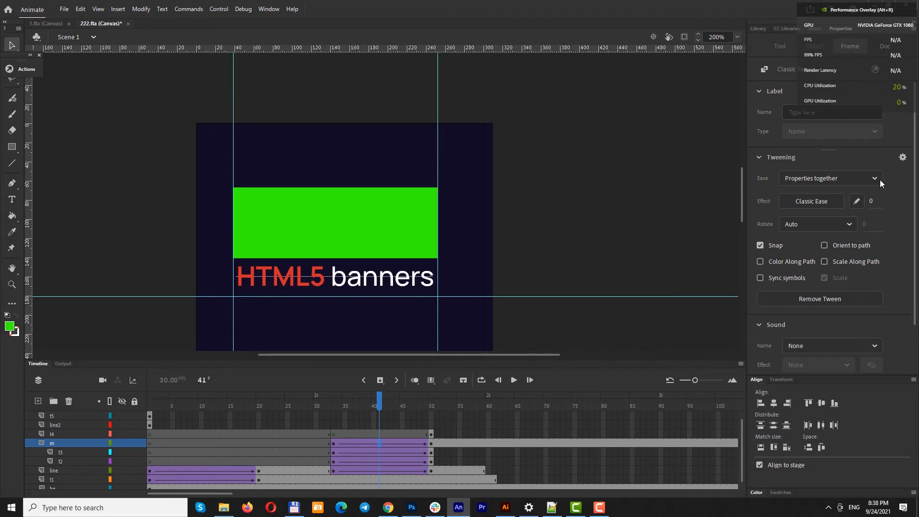
left_click(870, 201)
type("100")
key("Return")
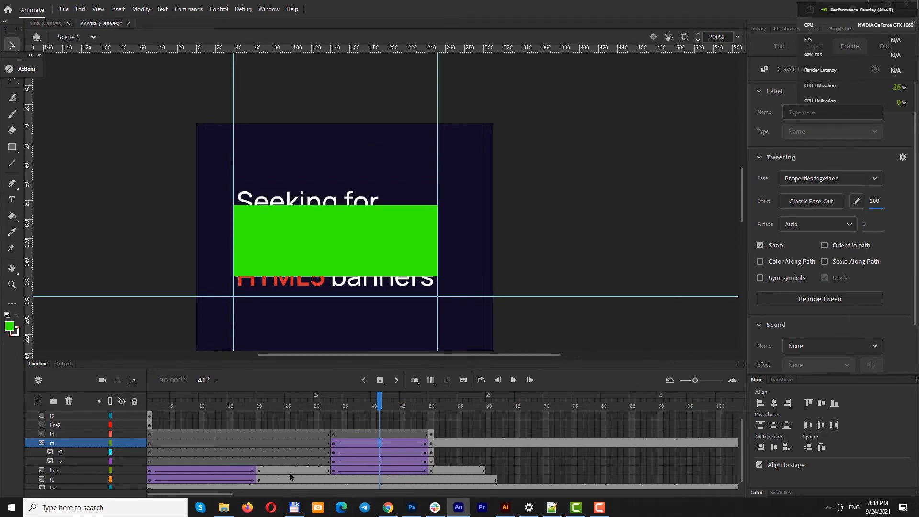
Lock layers m, t3 and t2 again and scrub to frame 50 to preview the moving mask
mouse_move(383, 402)
left_mouse_down()
mouse_move(340, 401)
mouse_move(401, 398)
mouse_move(355, 398)
mouse_move(383, 387)
mouse_move(373, 389)
left_mouse_up()
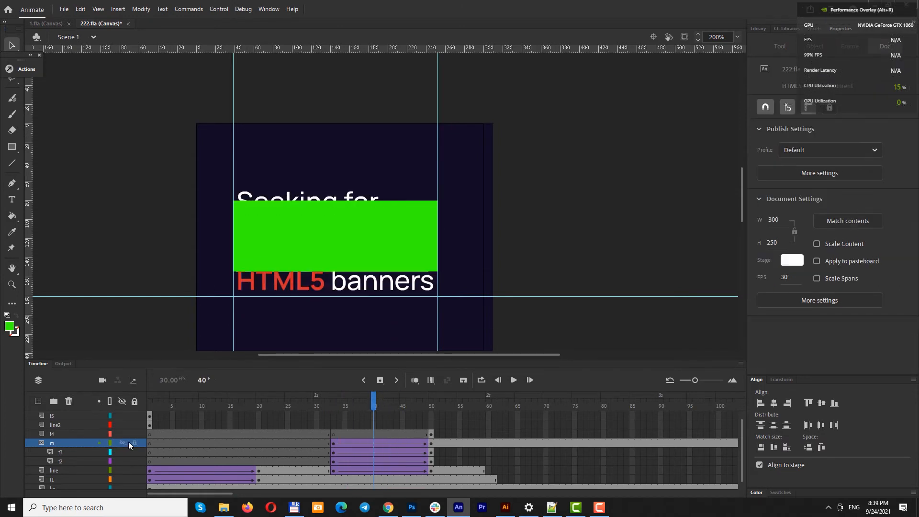
left_click(135, 452)
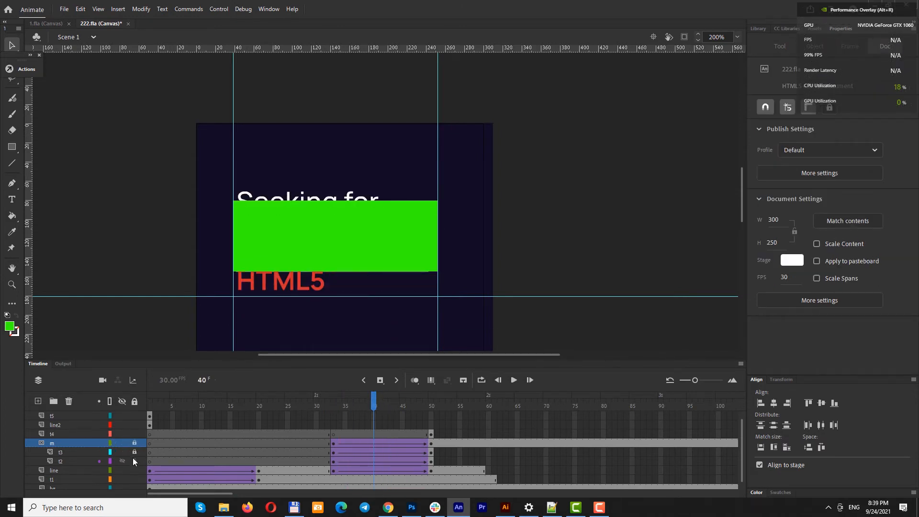
left_click(134, 458)
left_click_drag(373, 402, 432, 405)
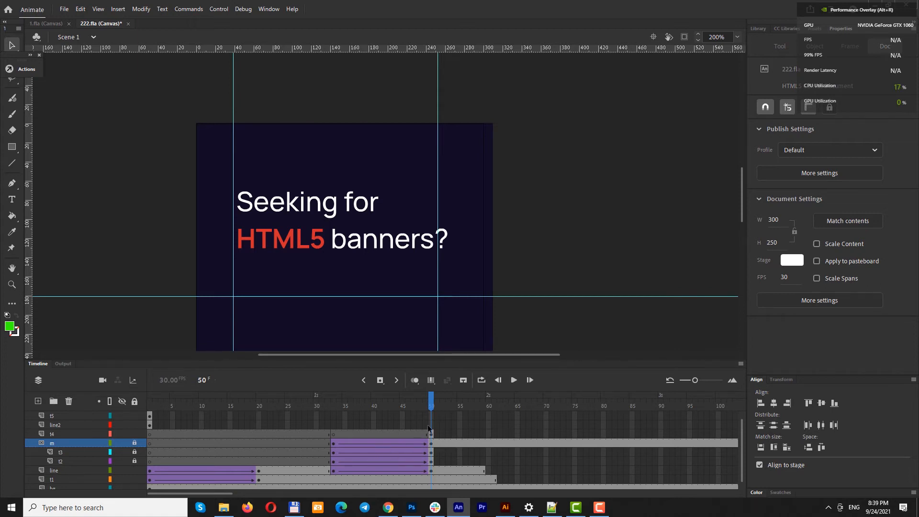
Extend the frames of layers t4 through t1 past frame 100 and return the playhead to frame 50
left_click(535, 433)
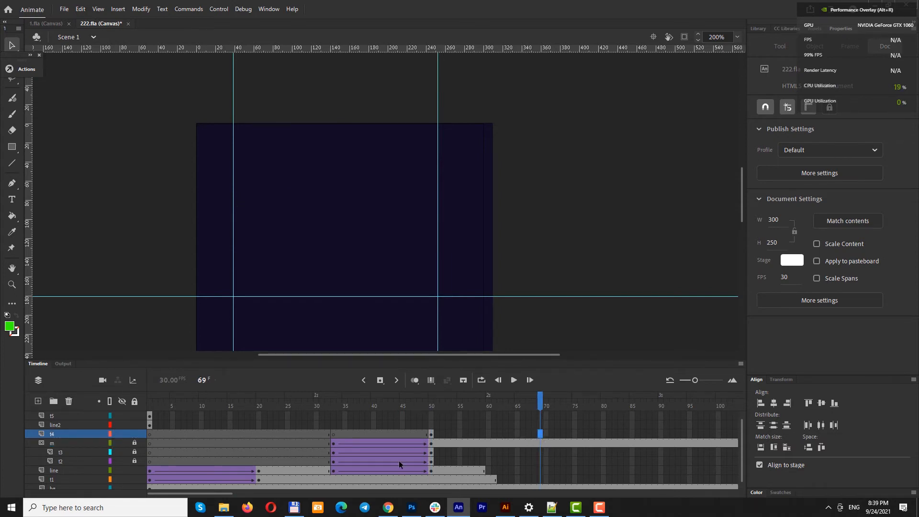
left_click(554, 477, "shift")
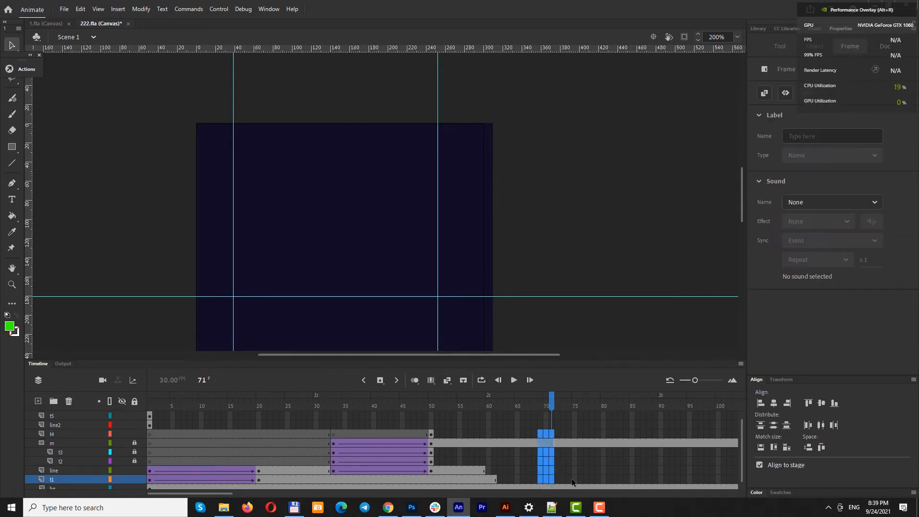
key("F5")
key("F5")
key("F5")
key("F5")
key("F5")
key("F5")
key("F5")
key("F5")
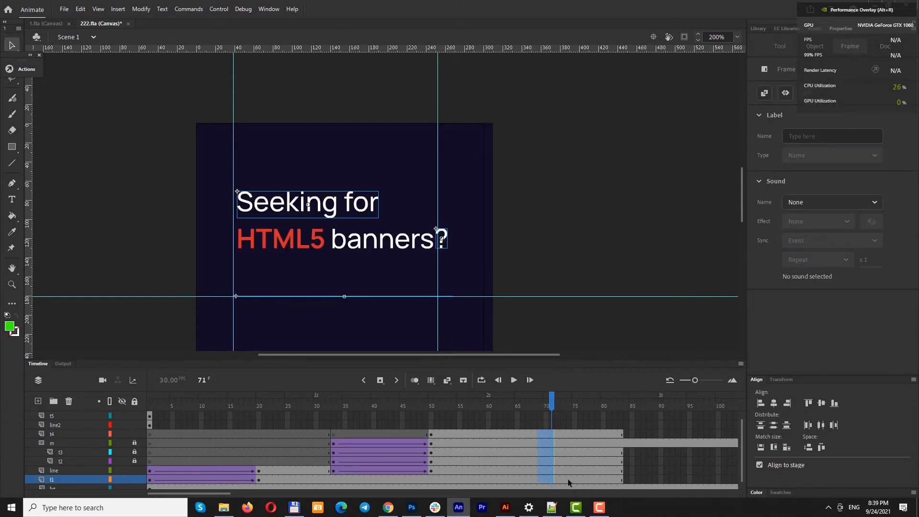
key("F5")
key("F5")
key("F5")
key("F5")
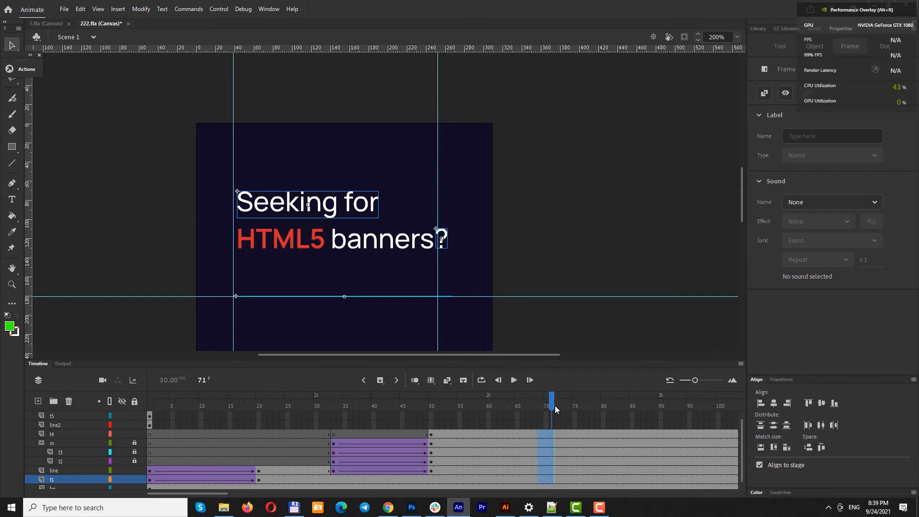
left_click_drag(555, 408, 431, 407)
left_click(452, 277)
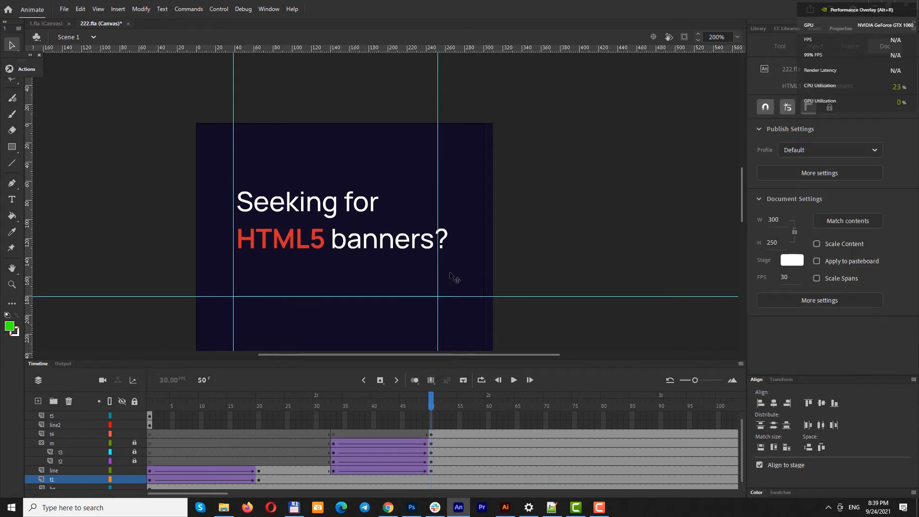
Review how the question mark animates in the finished reference banner in the browser, and return to the 222.fla document
left_click(431, 434)
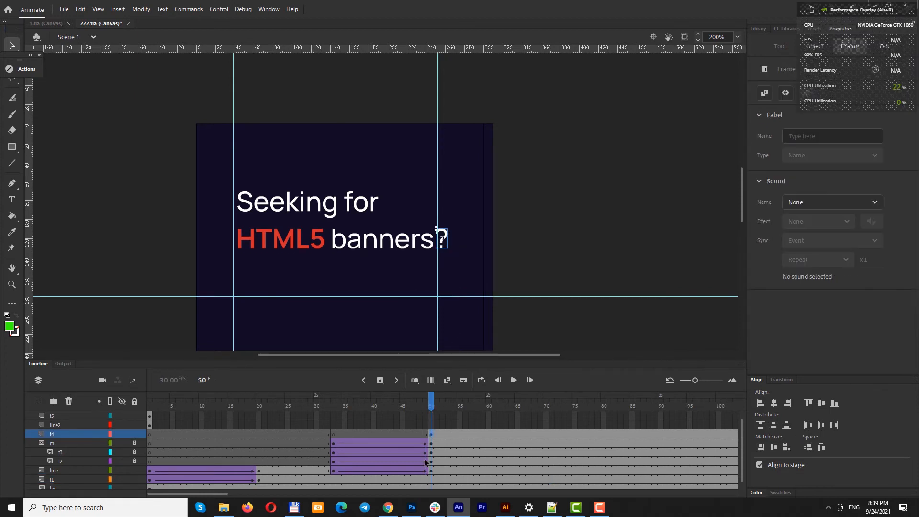
key("ctrl+Return")
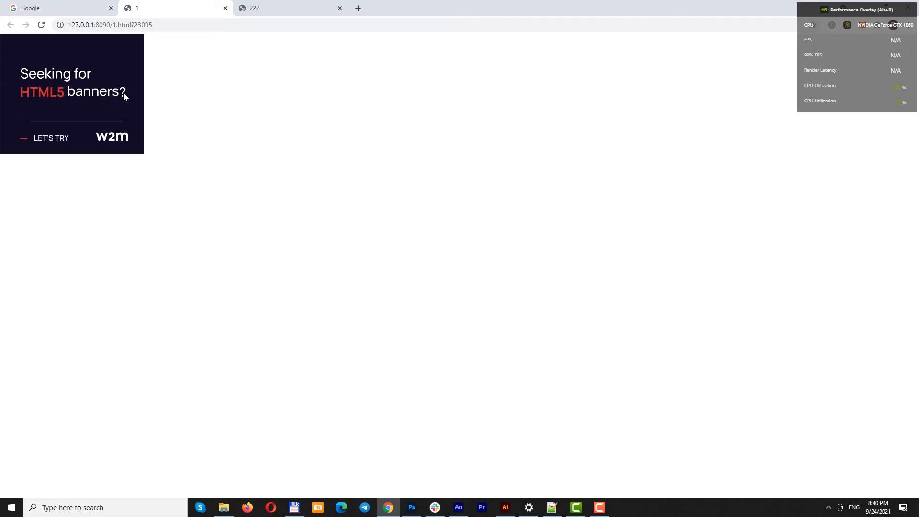
left_click(463, 509)
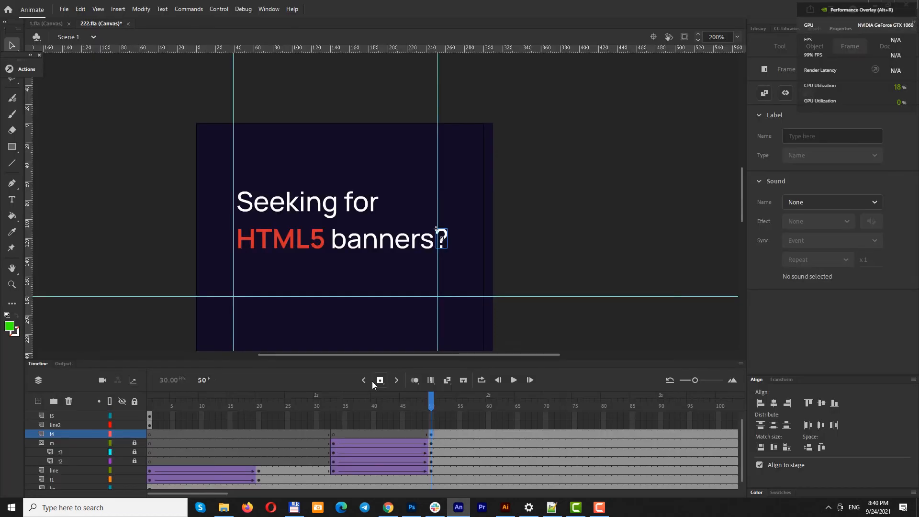
Add a keyframe at frame 58 on layer t4 and raise the question mark at frame 50 to the height of "Seeking for"
left_click(476, 435)
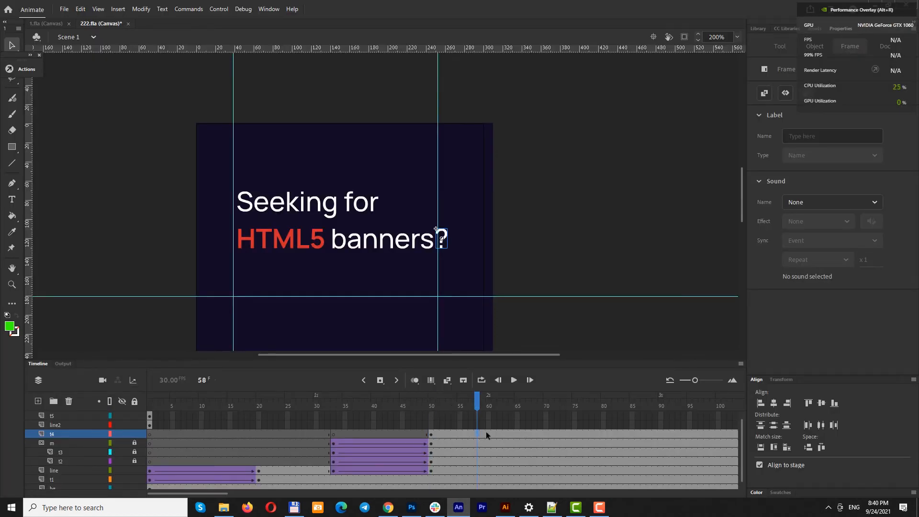
left_click(430, 433)
key("Up")
key("Up")
key("Up")
key("Up")
key("Up")
key("Up")
key("Up")
key("Up")
key("Up")
key("Up")
key("Up")
key("Up")
key("Up")
key("Up")
key("Up")
key("Up")
key("Up")
key("Up")
key("Up")
key("Up")
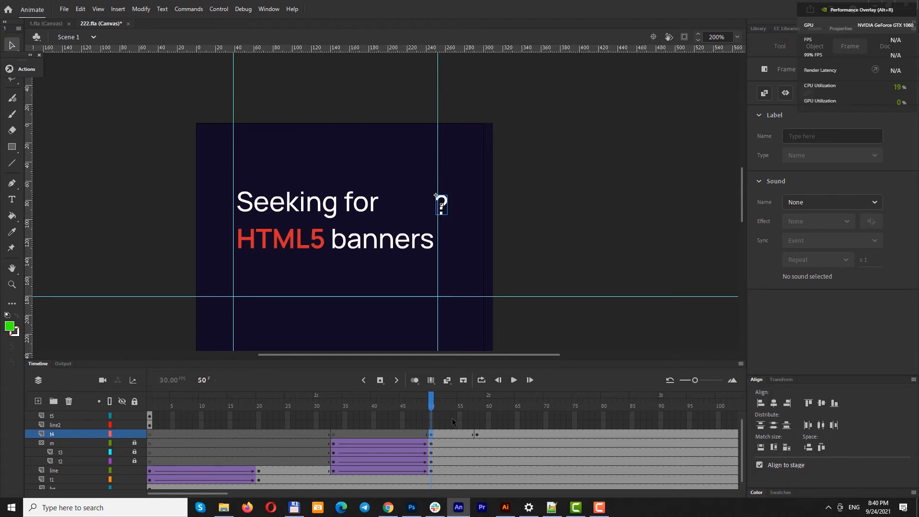
Check the question mark's two positions on layer t4 and add another keyframe at frame 63
left_click(478, 435)
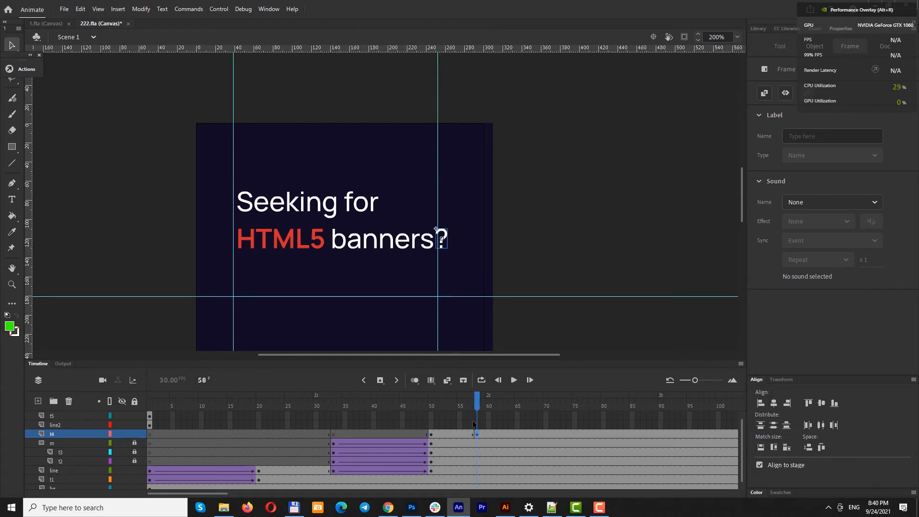
mouse_move(476, 402)
left_mouse_down()
mouse_move(426, 394)
mouse_move(480, 400)
mouse_move(434, 402)
mouse_move(461, 406)
left_mouse_up()
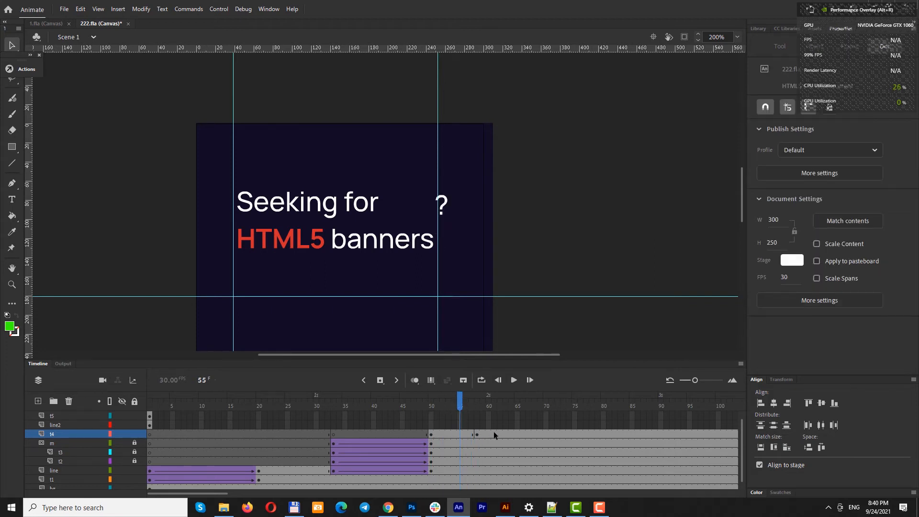
left_click(450, 433)
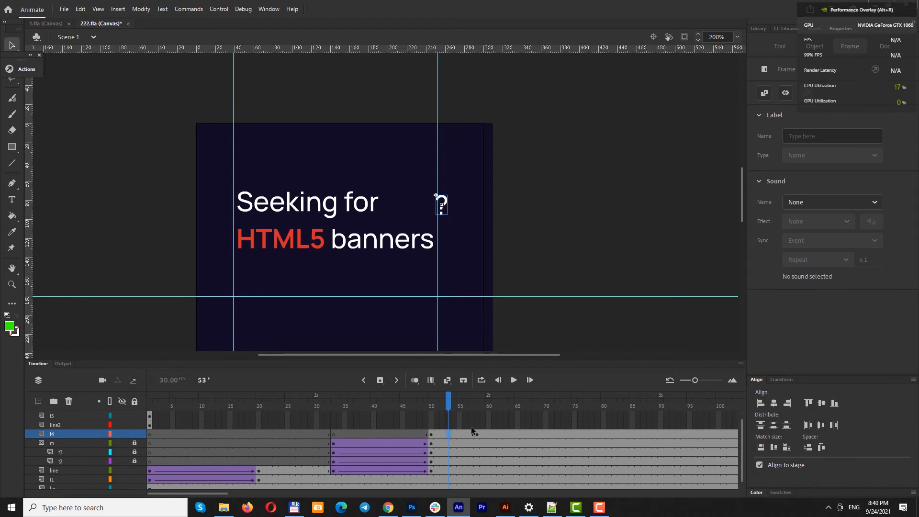
left_click(504, 434)
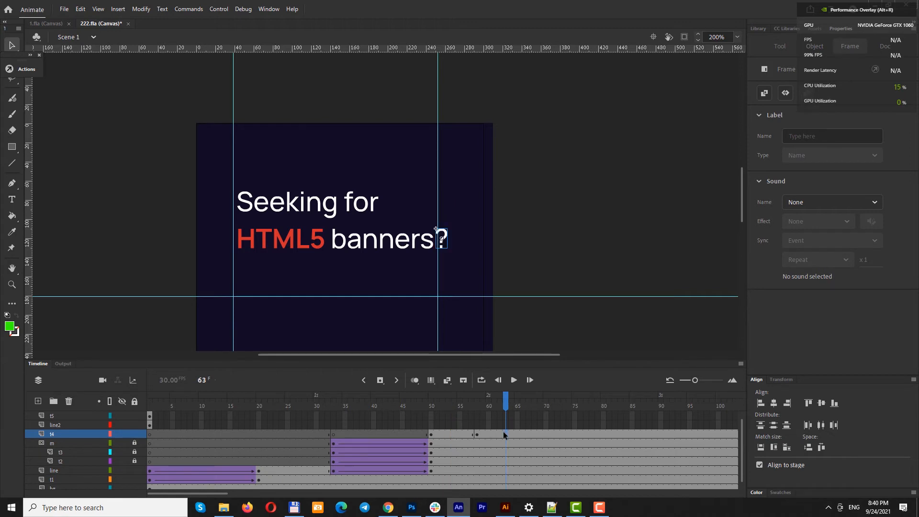
left_click(477, 434)
left_click(432, 434)
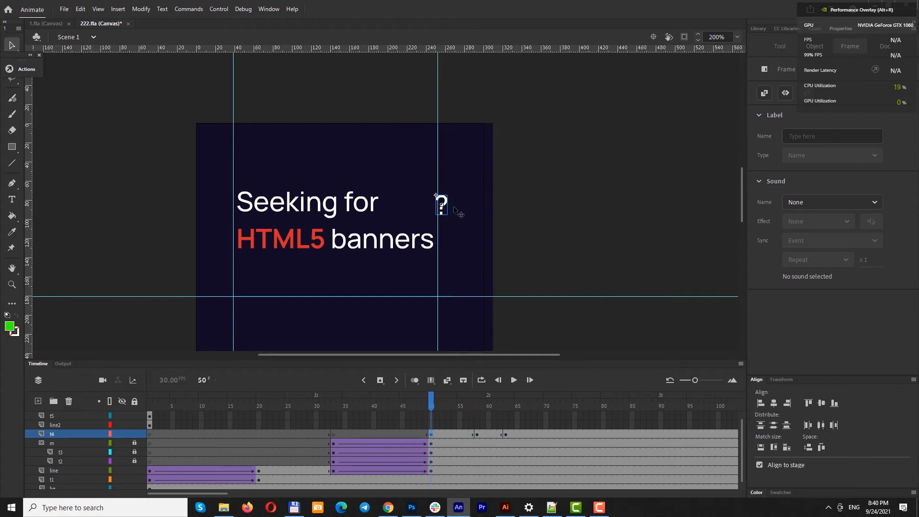
With Free Transform, squash the question mark from its upper edge at frame 58 and stretch it downward to about 27.15 high at frame 50
left_click(476, 433)
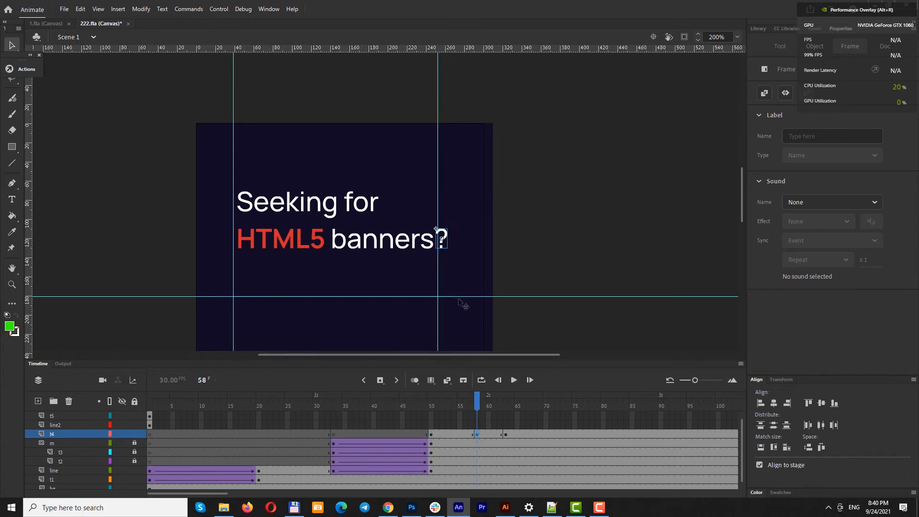
key("q")
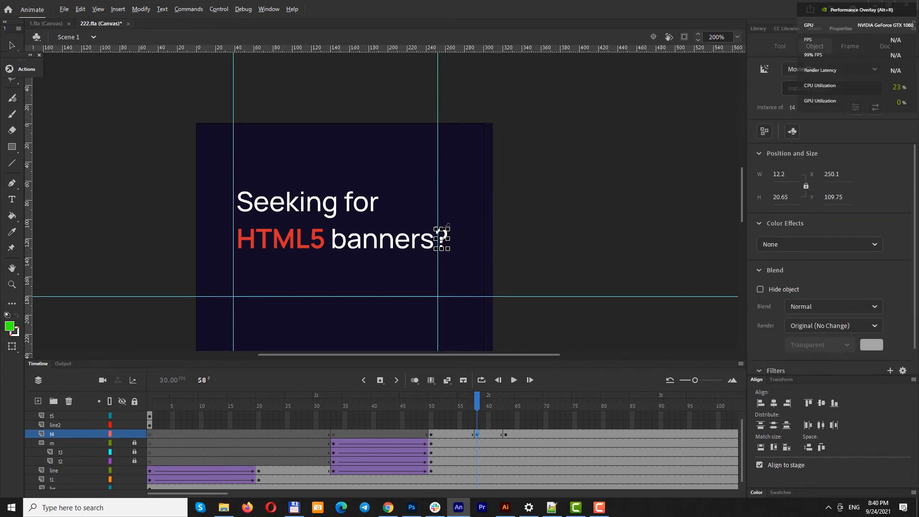
left_click_drag(441, 229, 442, 236)
left_click(505, 436)
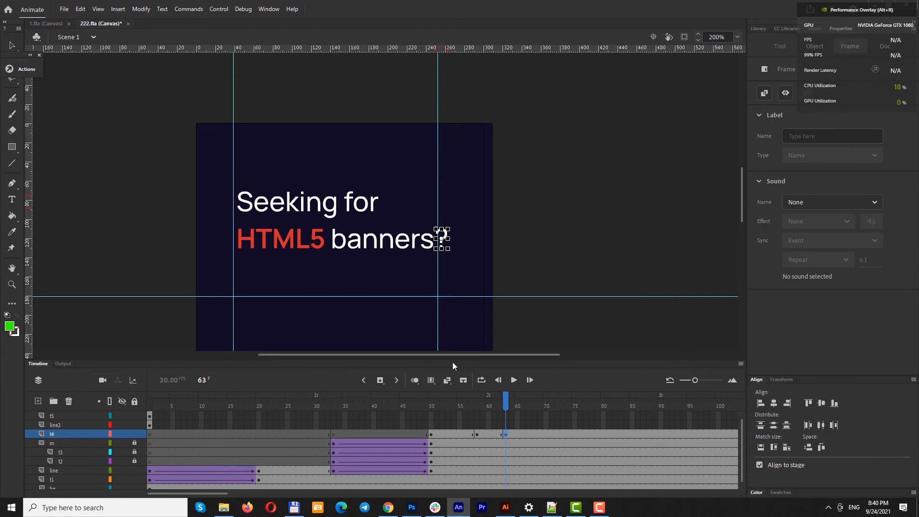
left_click(433, 435)
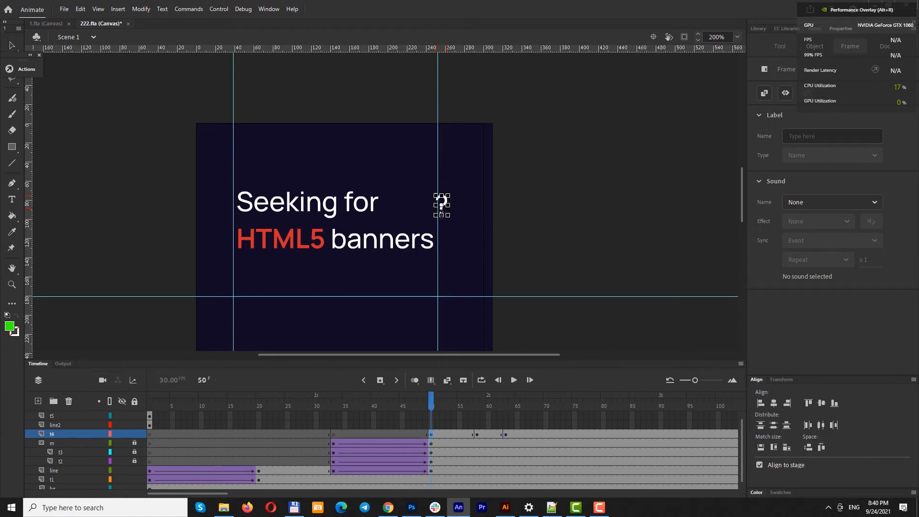
left_click(442, 213)
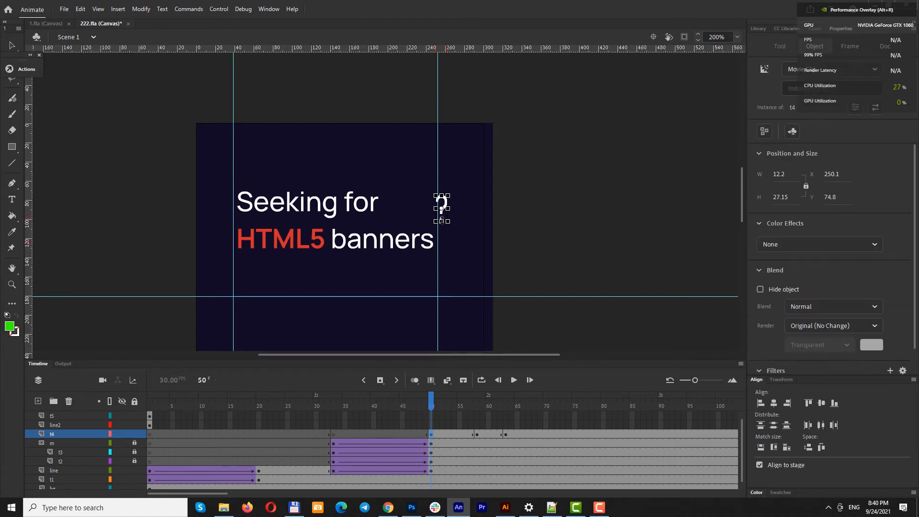
Create classic tweens on layer t4 across frames 50 to 63 and play the question mark's drop from frame 50
left_click_drag(462, 436, 489, 433)
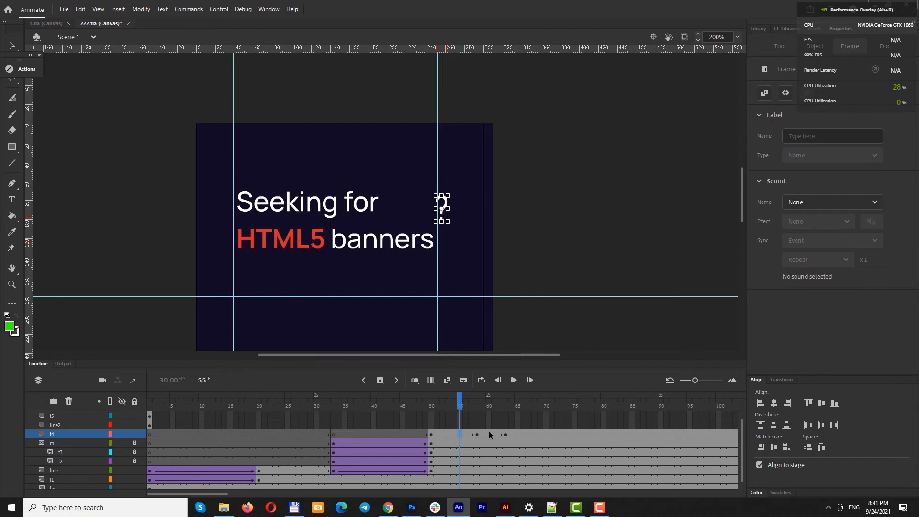
right_click(489, 430)
left_click(519, 152)
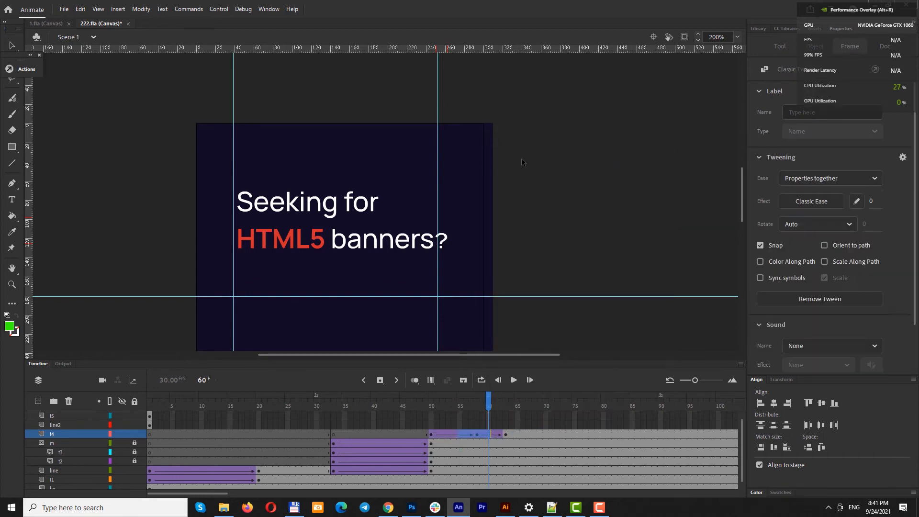
left_click(431, 416)
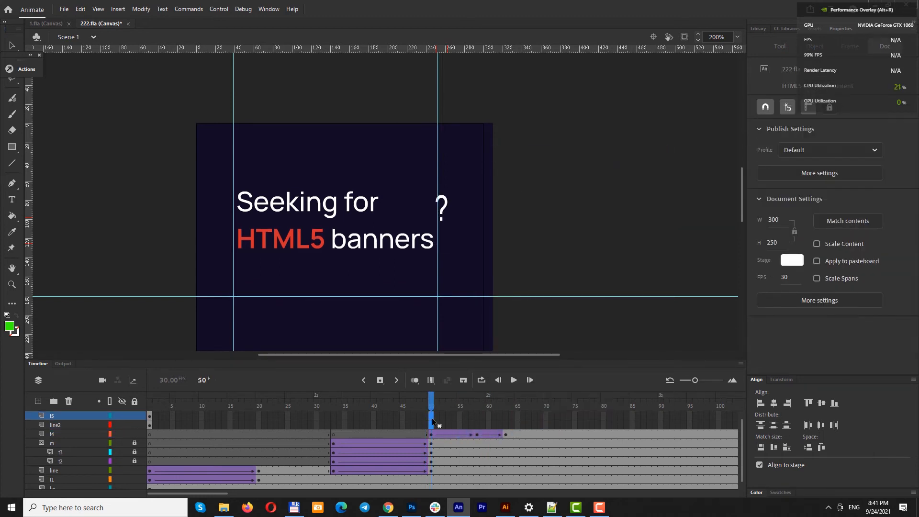
key("Return")
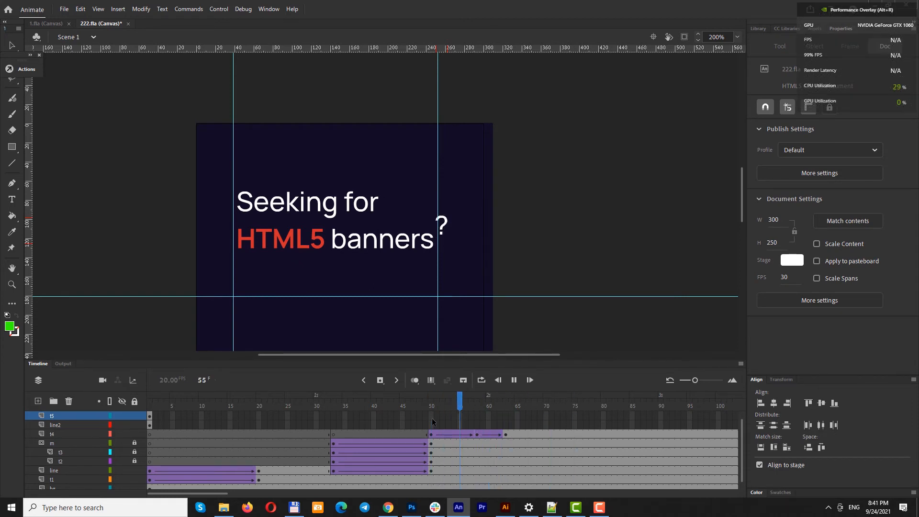
left_click(431, 420)
key("Return")
left_click(432, 419)
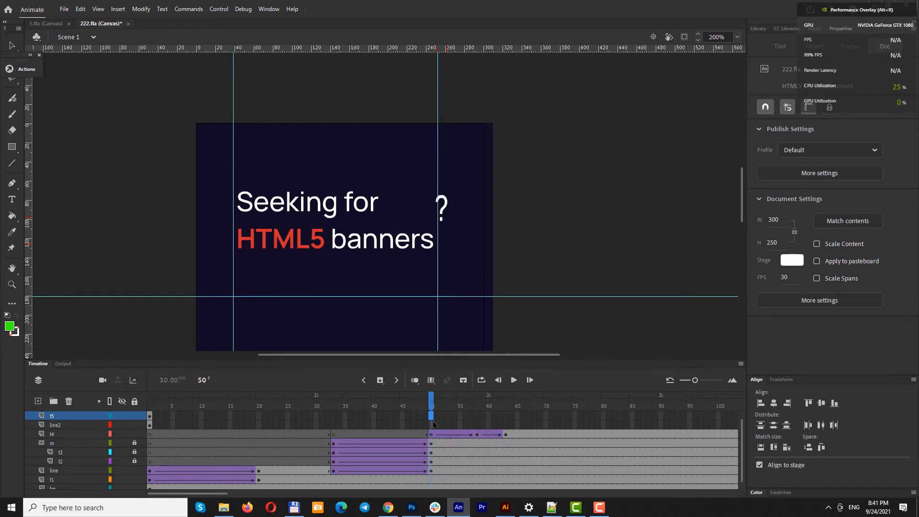
Raise the ease value of layer t4's tween after frame 58 and set the ease of its first tween, frames 50 to 58, to -100
left_click(449, 432)
left_click(489, 434)
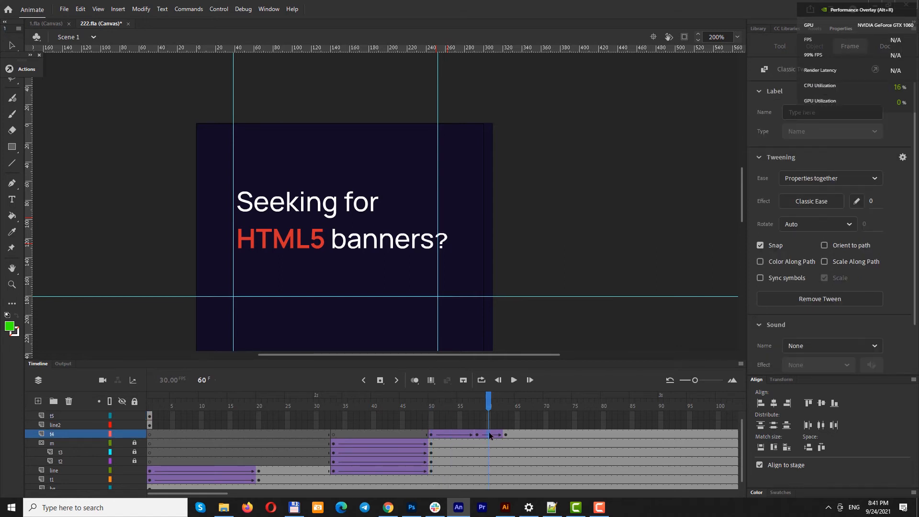
left_click_drag(872, 200, 872, 141)
left_click(449, 432)
left_click(438, 398)
left_click_drag(439, 398, 453, 430)
left_click(453, 430)
left_click_drag(871, 204, 870, 259)
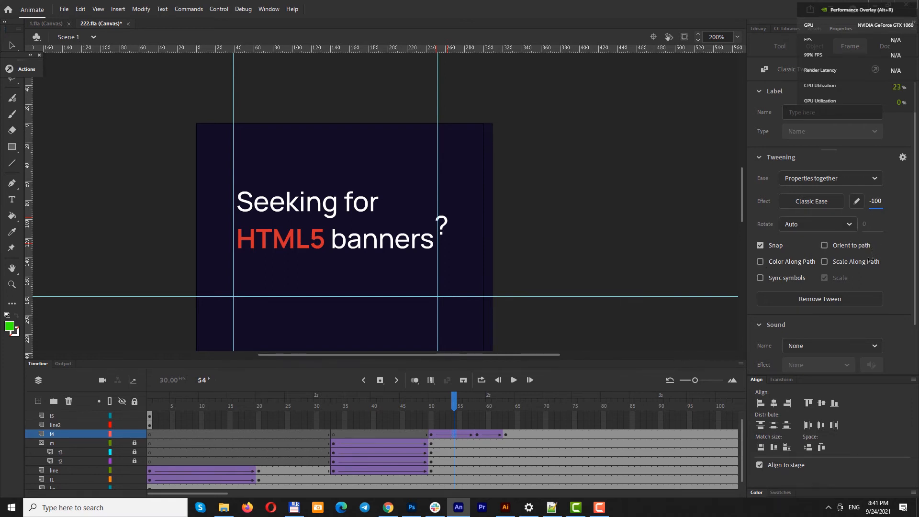
Play the timeline repeatedly from frame 50 to examine the eased drop of the question mark
left_click(433, 438)
key("Return")
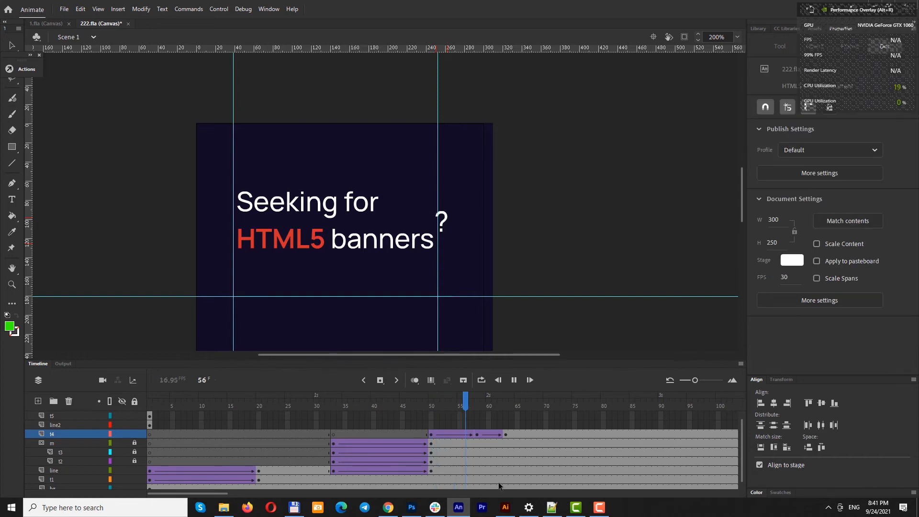
left_click(431, 434)
key("Return")
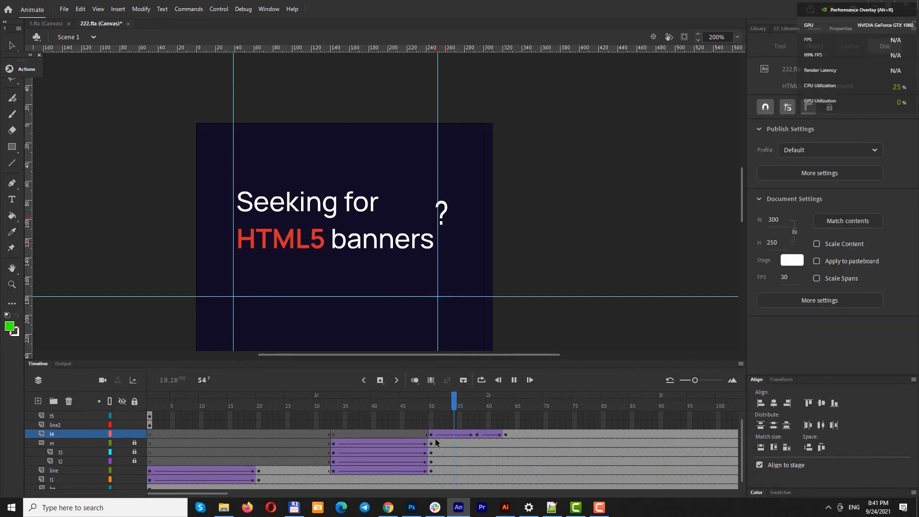
left_click(435, 440)
key("Return")
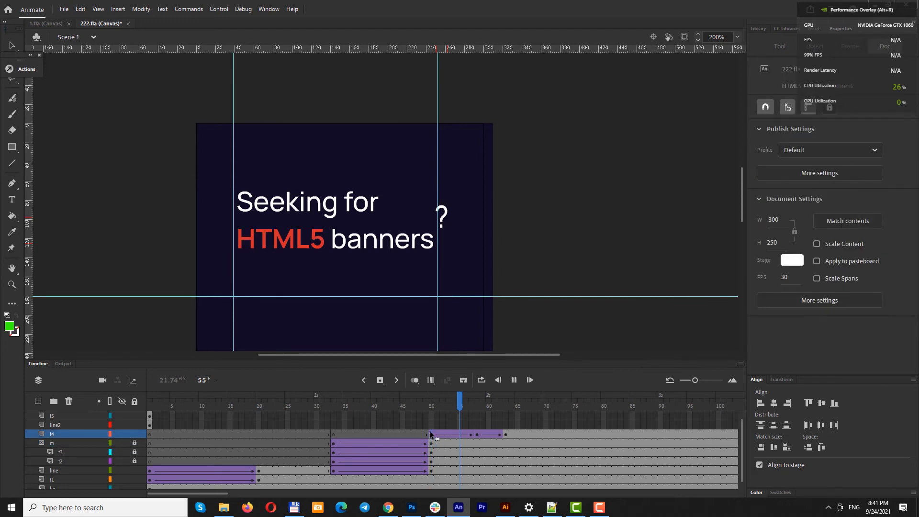
left_click(429, 434)
key("Return")
Set the question mark's alpha to 0% at frame 50 on layer t4 and play back the fade-in
left_click(429, 434)
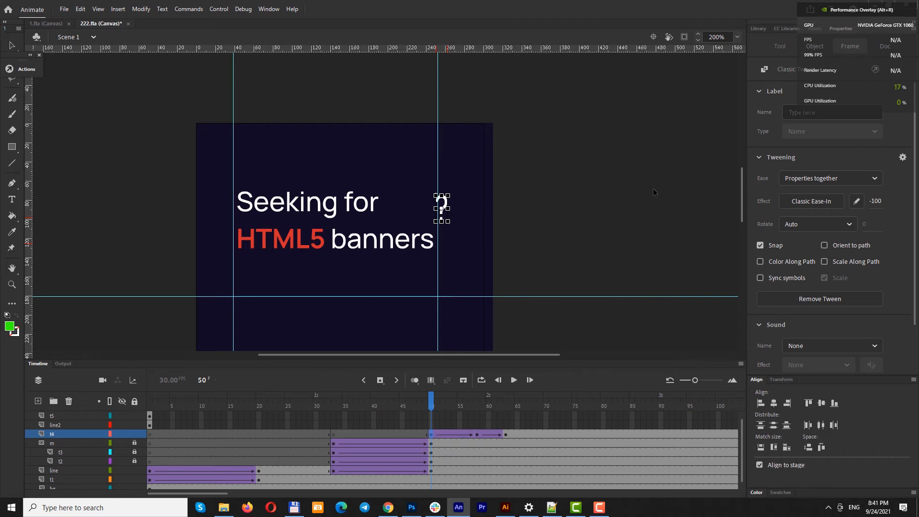
key("v")
left_click(797, 243)
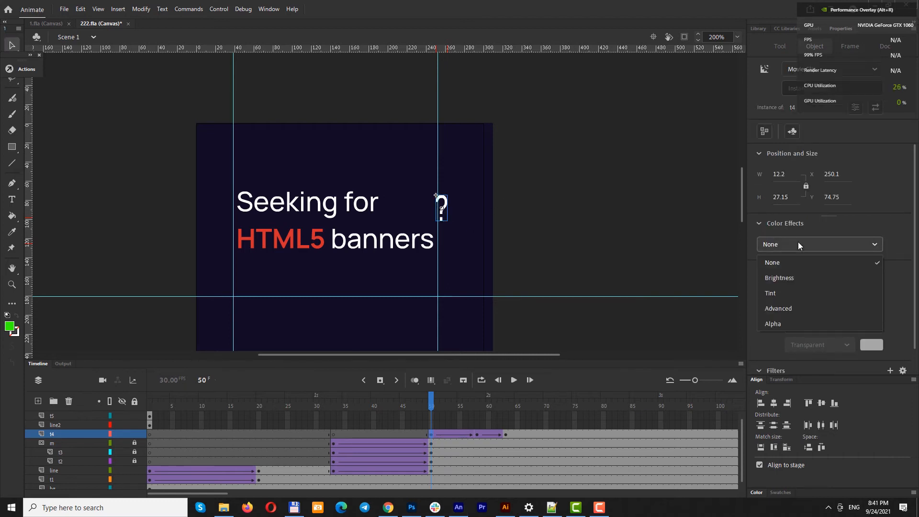
left_click(780, 323)
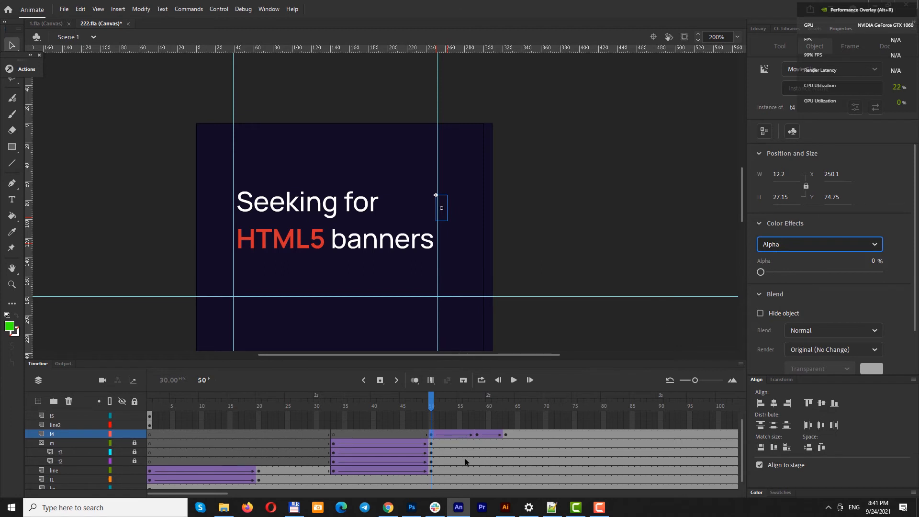
left_click_drag(430, 404, 465, 416)
key("Return")
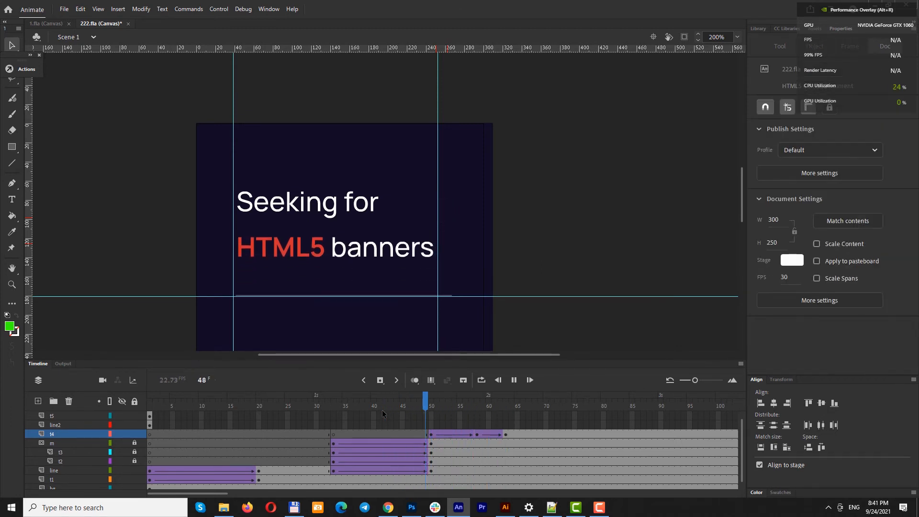
key("Return")
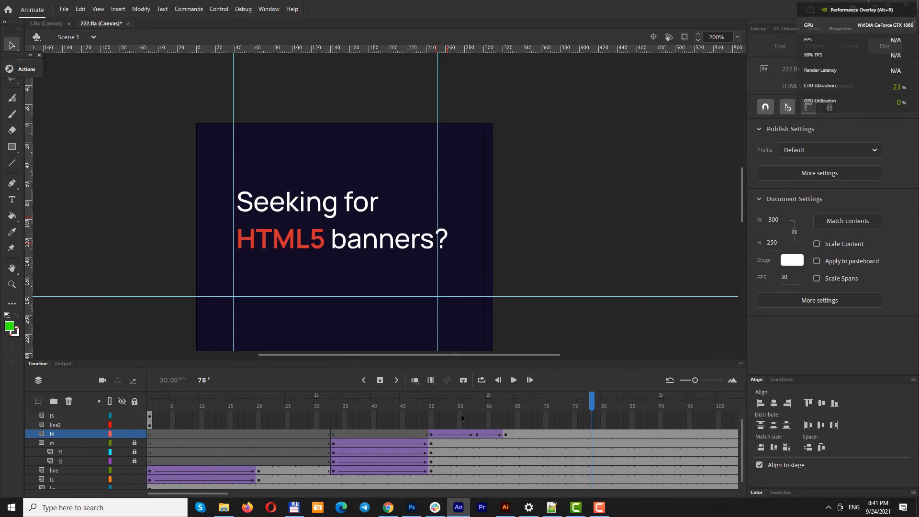
Move the starting keyframes of layers logo, t5 and line2 from frame 1 to frame 63
mouse_move(489, 405)
left_mouse_down()
mouse_move(424, 407)
mouse_move(506, 407)
left_mouse_up()
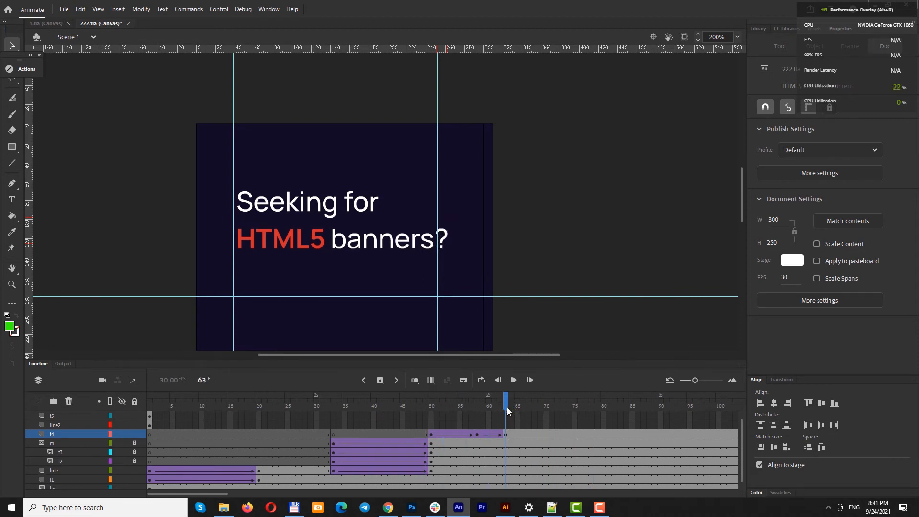
left_click(149, 426)
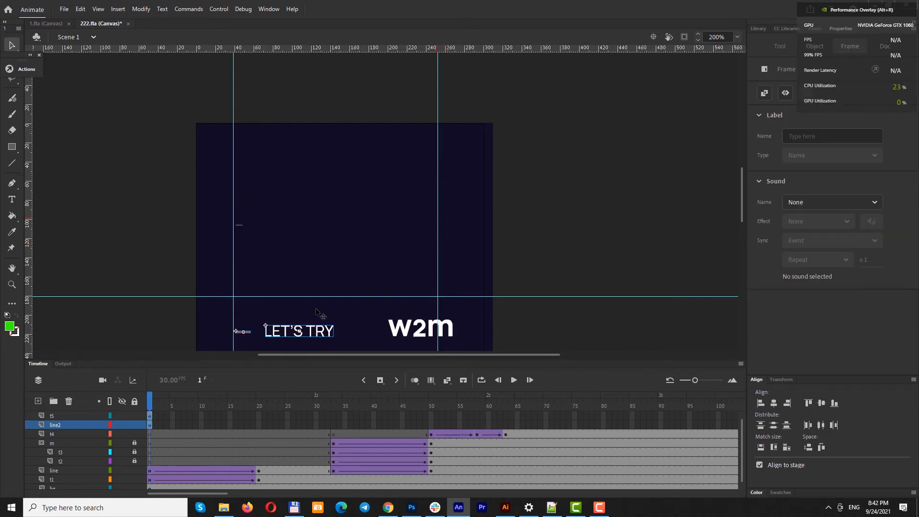
scroll(174, 438, "up", 1)
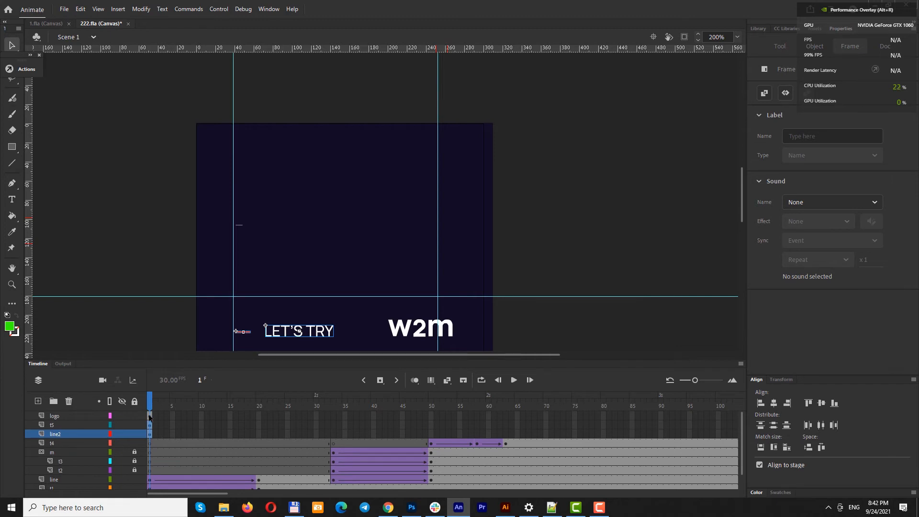
left_click_drag(149, 416, 505, 423)
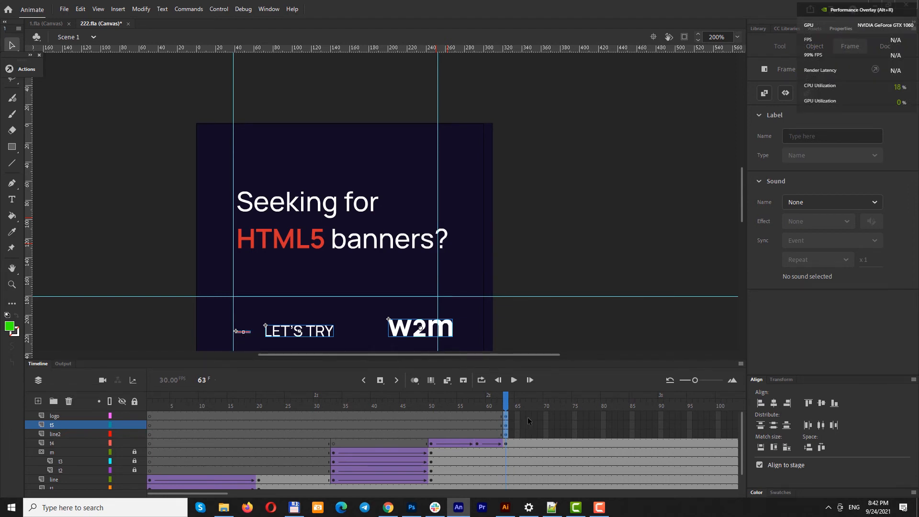
Add a keyframe at frame 70 on layer line2 and shorten the red line to a stub from its right end at frame 63
left_click(547, 433)
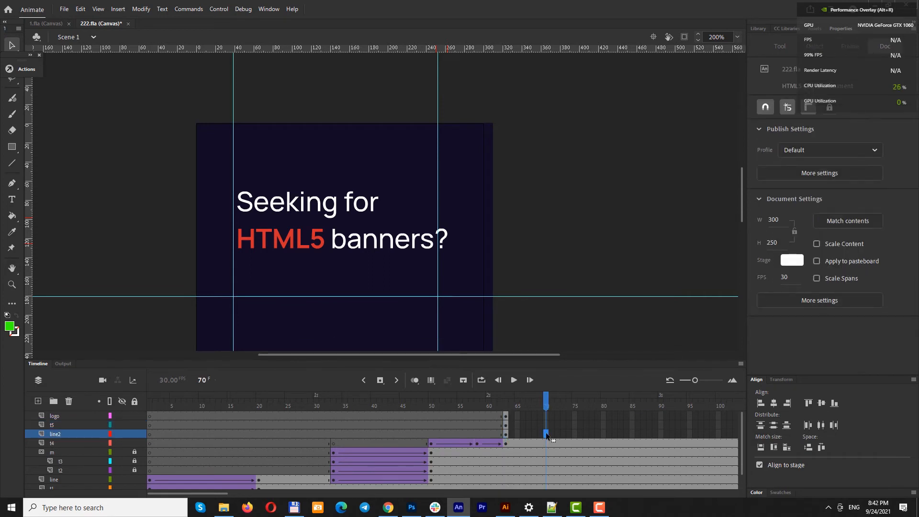
key("F6")
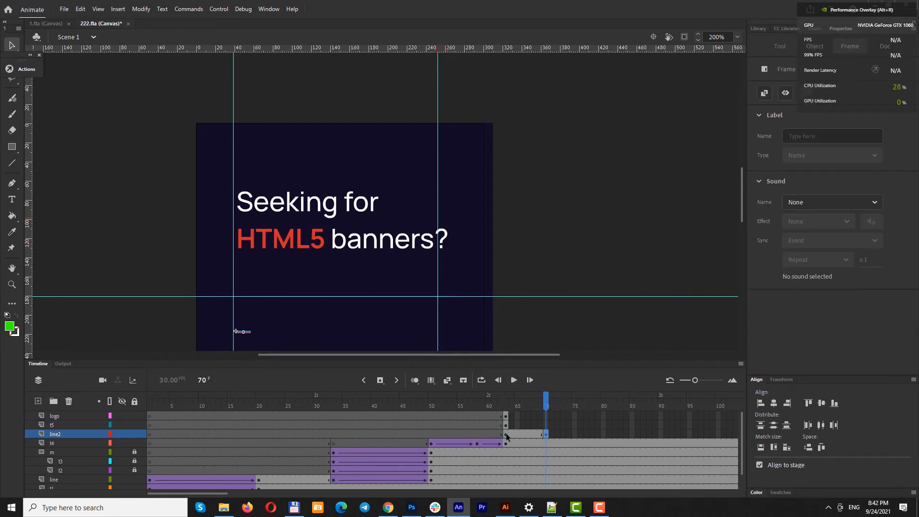
left_click(506, 433)
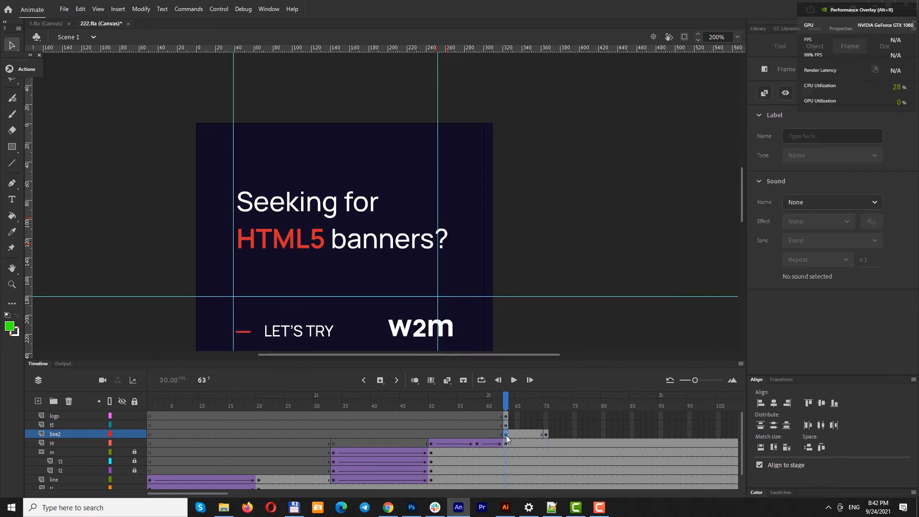
left_click(248, 332)
key("ctrl+=")
key("q")
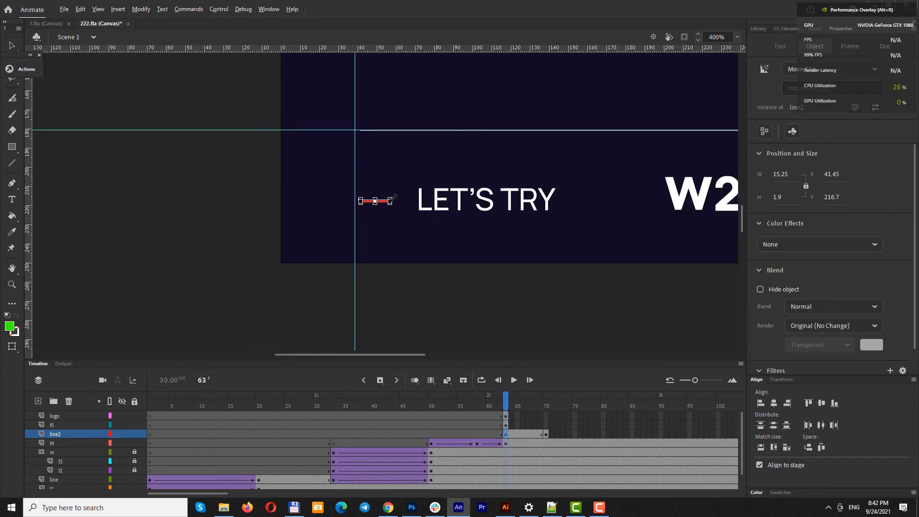
left_click_drag(388, 201, 369, 202)
Create a classic tween on layer line2 between frames 63 and 70 with an ease of 100, and preview the line growing
right_click(522, 431)
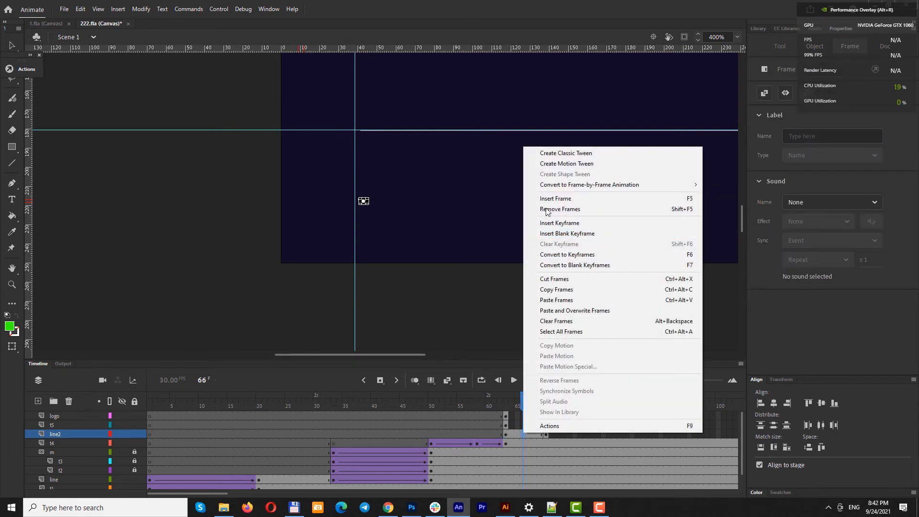
left_click(561, 153)
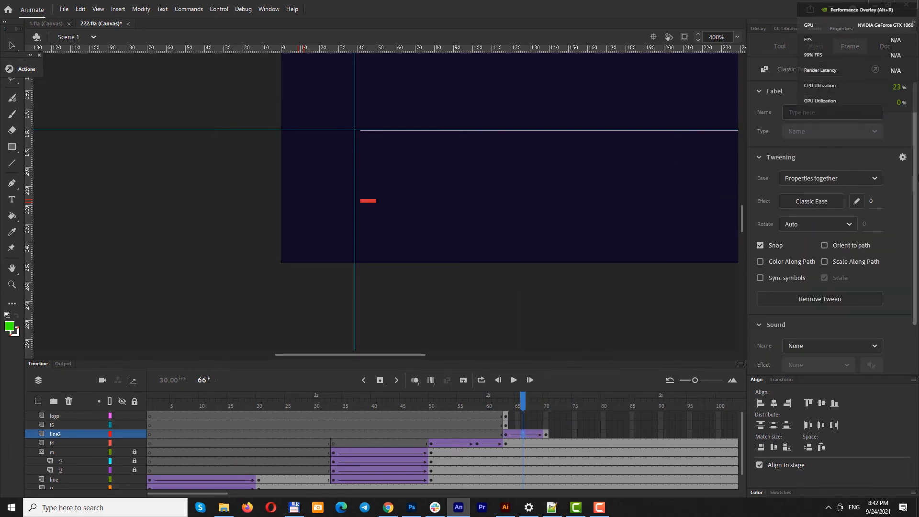
left_click(871, 203)
type("100")
key("Return")
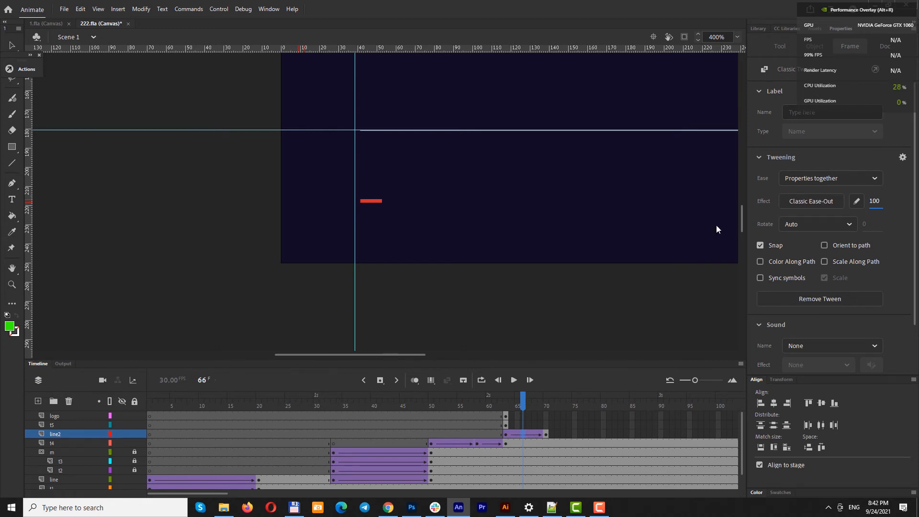
left_click_drag(526, 404, 549, 403)
Extend the frames of layer line2 past frame 90 to about frame 102 so the red line stays on stage
left_click(662, 435)
key("F6")
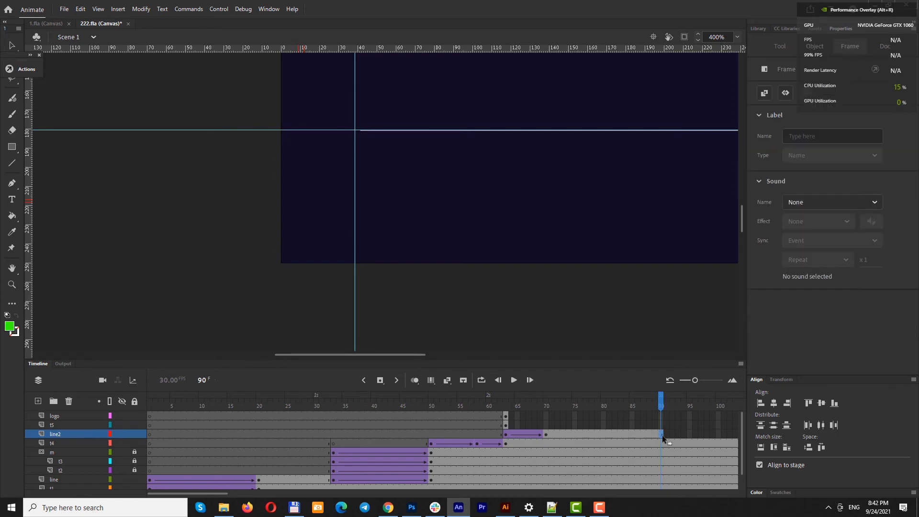
key("F5")
key("F5")
key("F5")
key("F5")
key("F5")
key("F5")
key("F5")
key("F5")
key("F5")
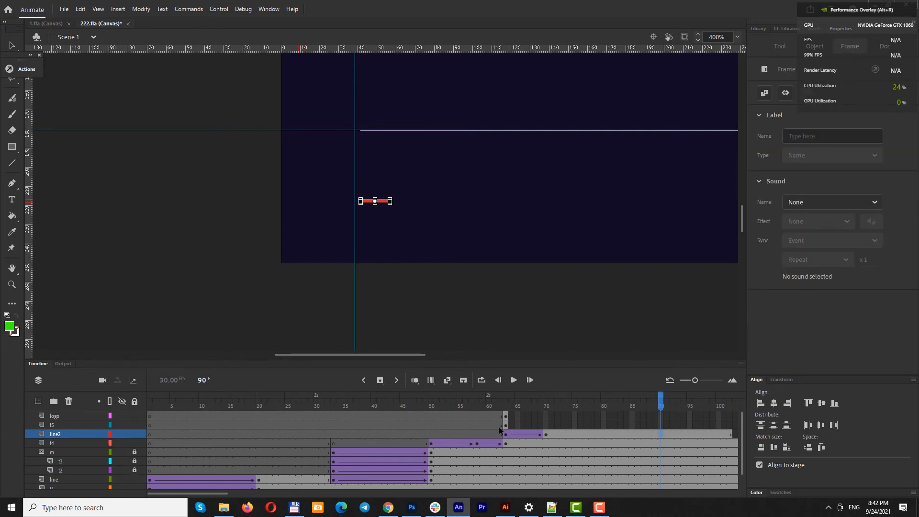
Move the starting keyframe of layer t5 to frame 70 and add another keyframe at frame 85
left_click(506, 425)
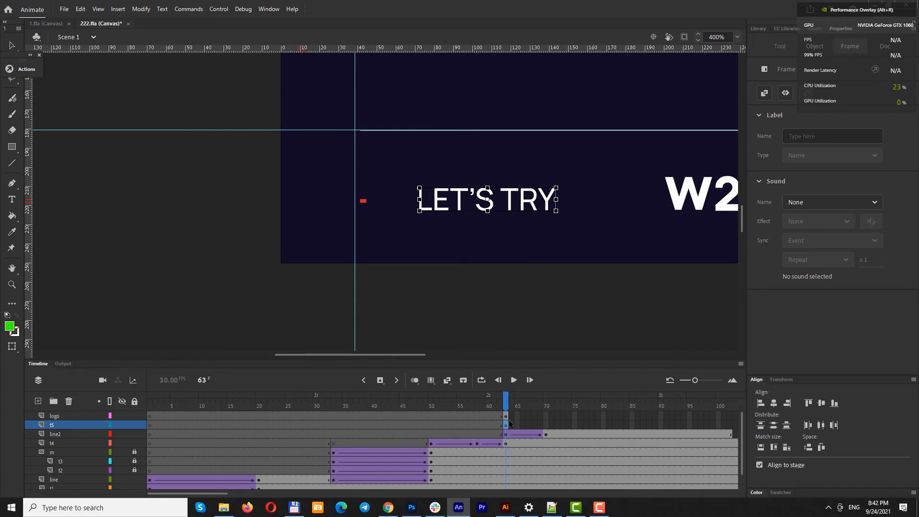
left_click_drag(510, 424, 545, 425)
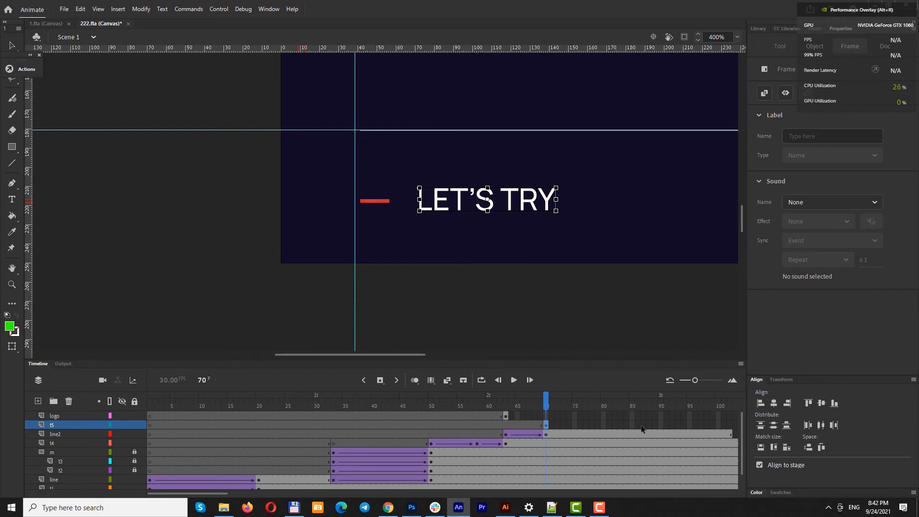
left_click(632, 427)
key("F5")
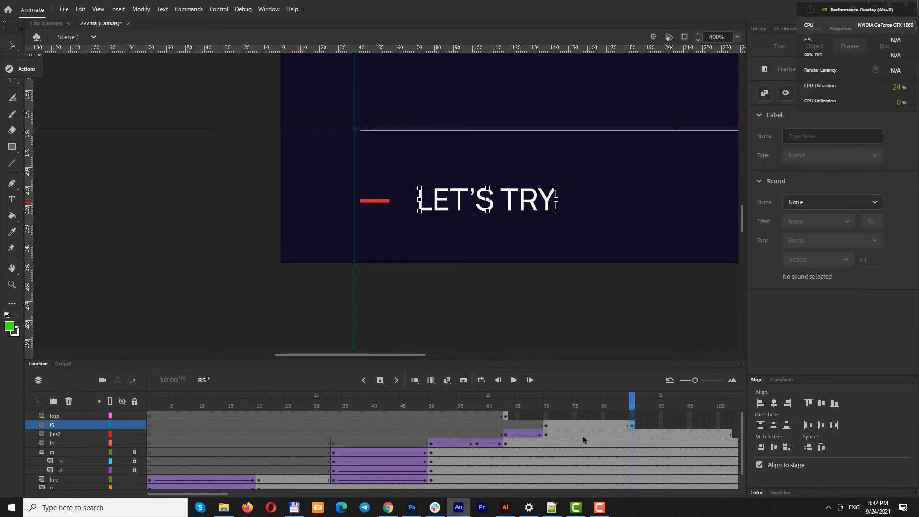
At frame 70, shift the LET'S TRY text left to X 64.65 and set its alpha to 0%
left_click(548, 427)
key("v")
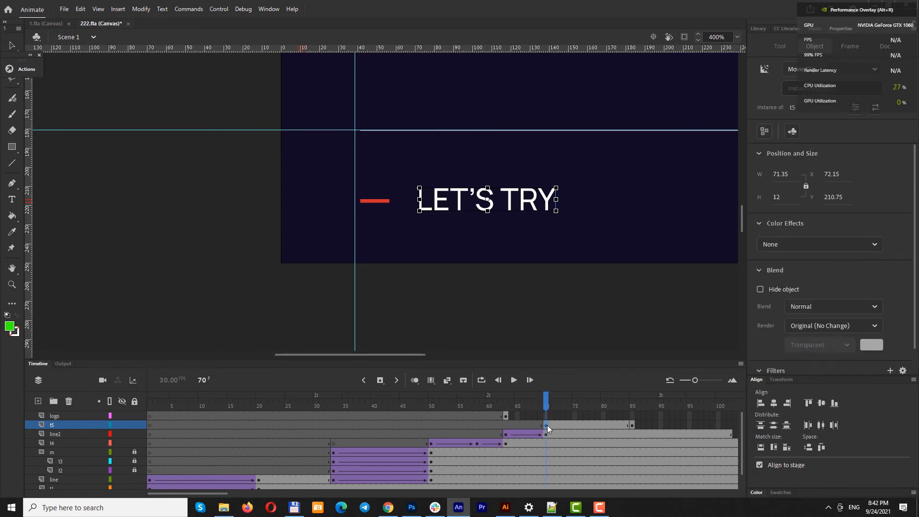
key("shift+Left")
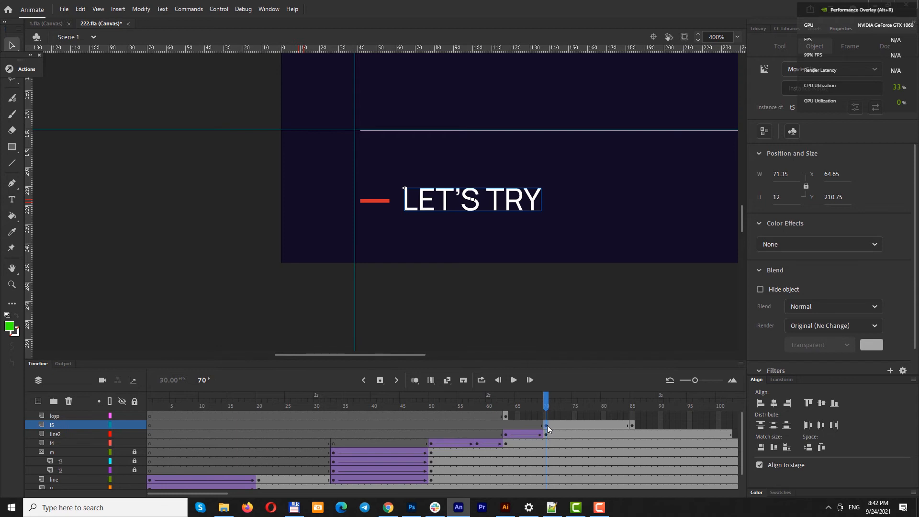
left_click(874, 244)
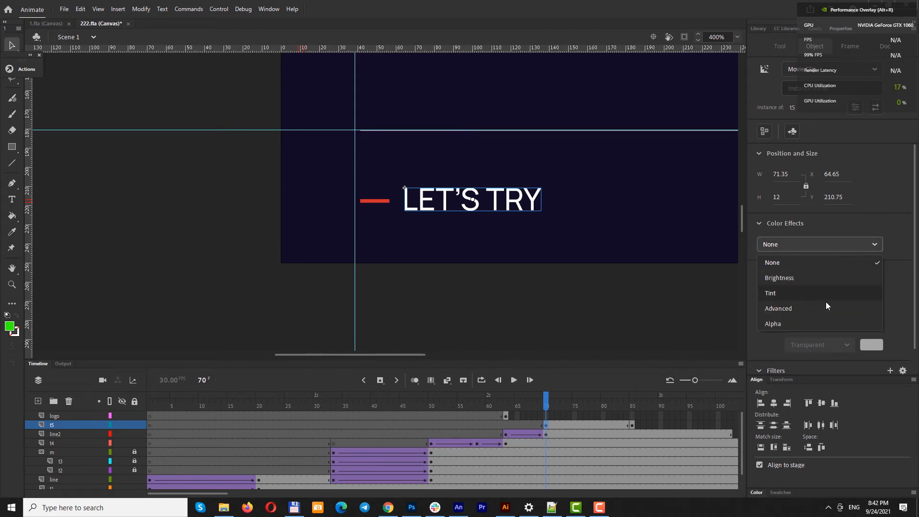
left_click(804, 321)
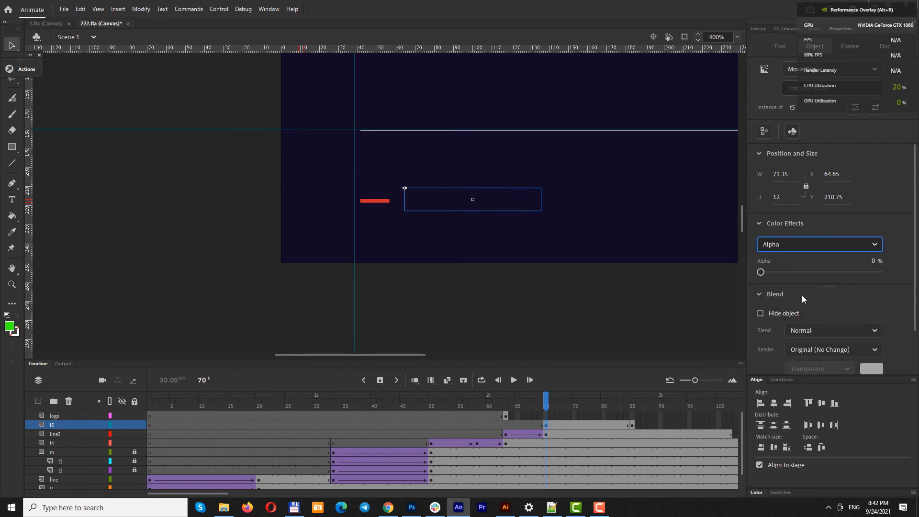
Create a classic tween with ease 100 on layer t5 between frames 70 and 85, and extend the layer's frames past frame 96
right_click(591, 432)
left_click(624, 146)
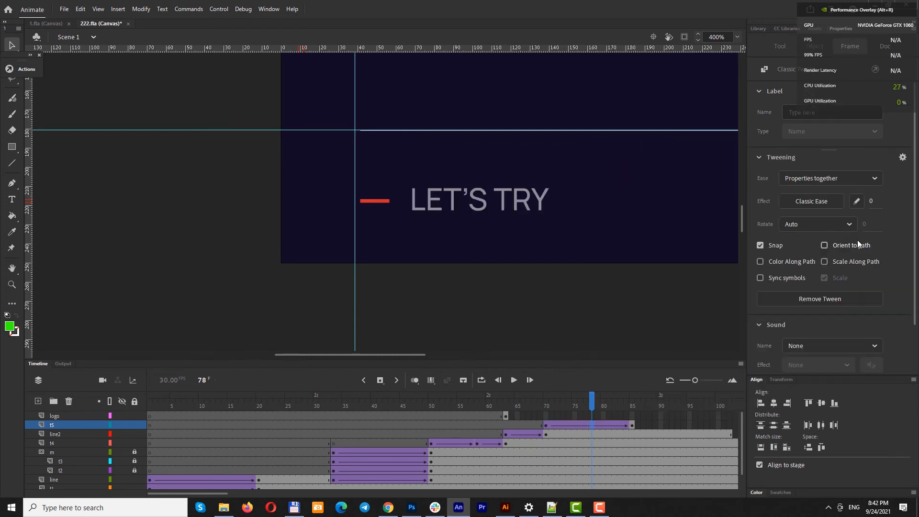
left_click_drag(870, 202, 869, 166)
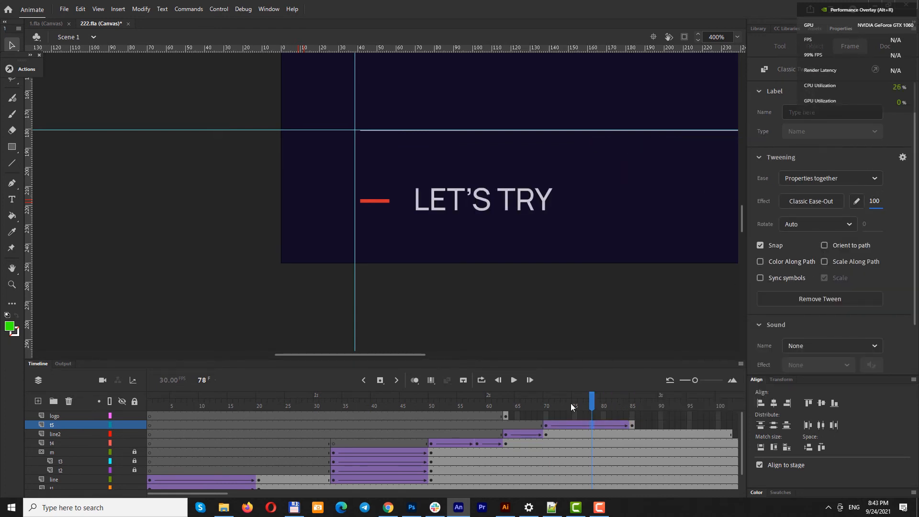
left_click_drag(578, 400, 617, 398)
left_click(690, 425)
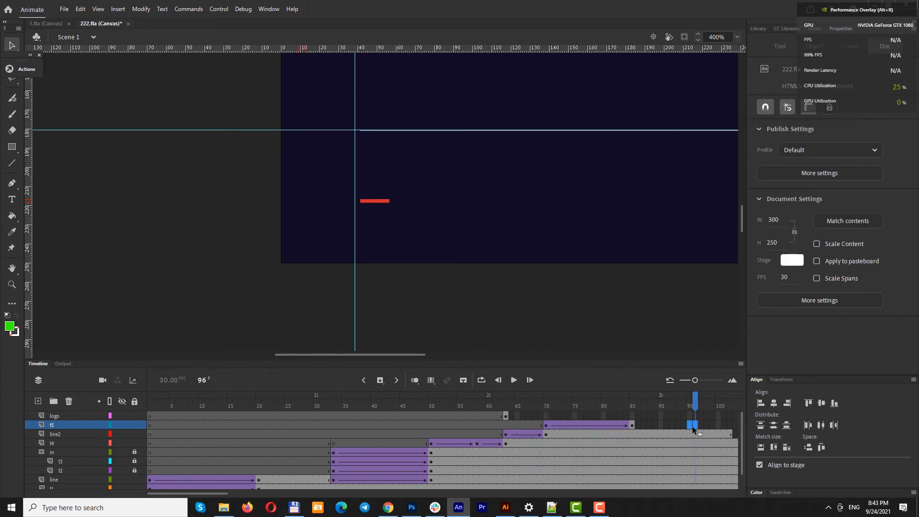
key("F5")
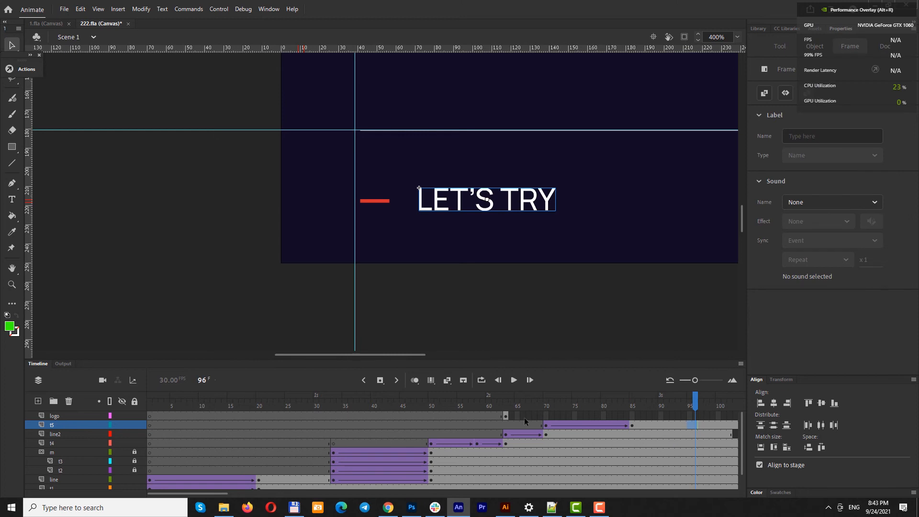
Switch to Chrome and reload the finished reference banner to examine how the w2m logo enters
left_click(504, 417)
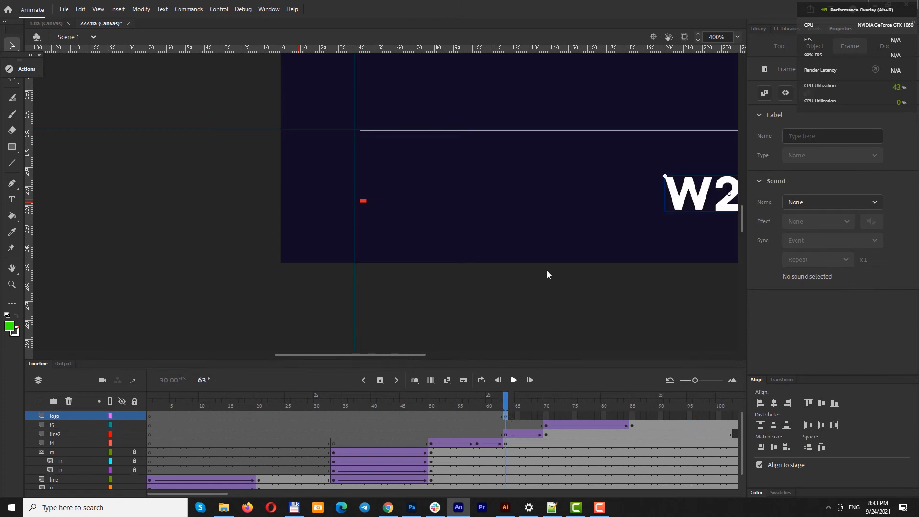
key("z")
left_click(658, 170, "alt")
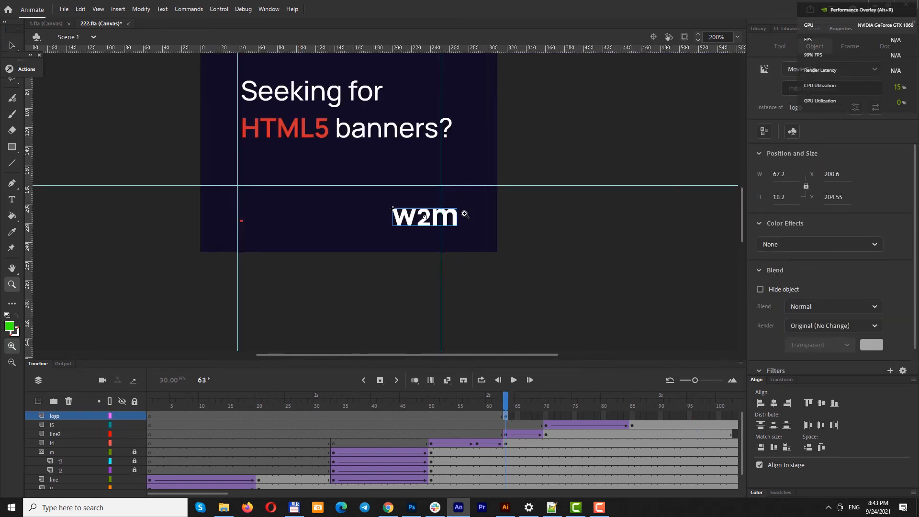
left_click(388, 508)
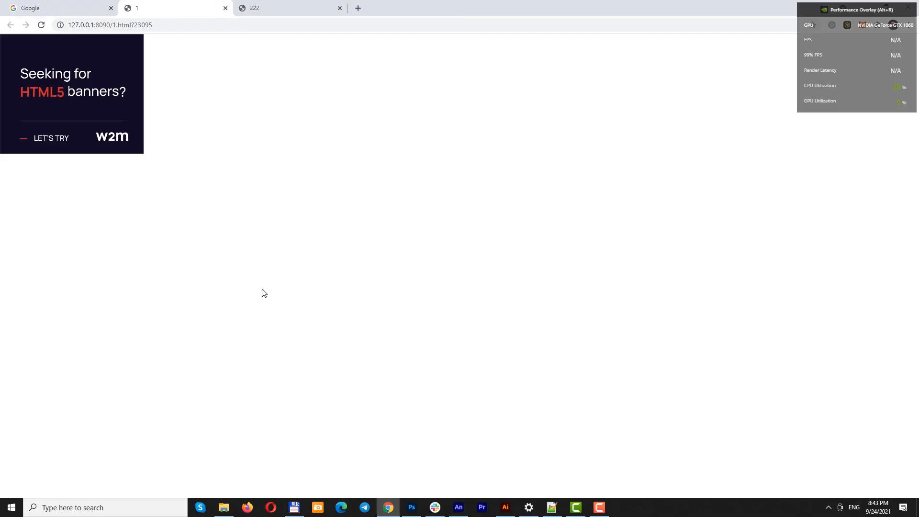
key("F5")
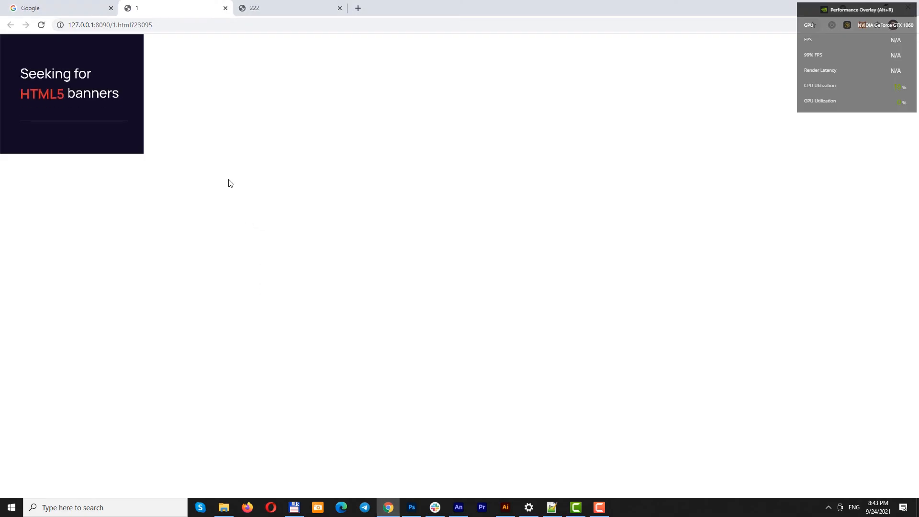
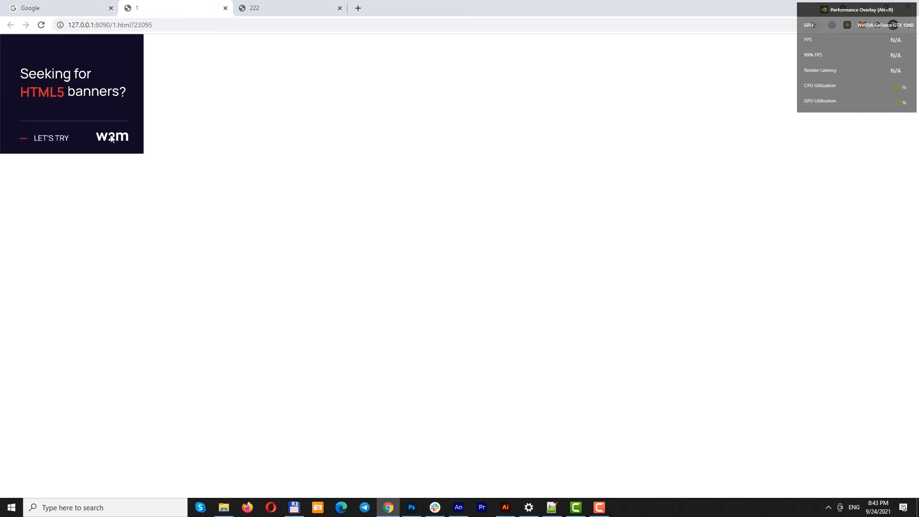
Return to Animate and set up the logo layer with its starting keyframe at frame 85 and an end keyframe at frame 95
left_click(459, 508)
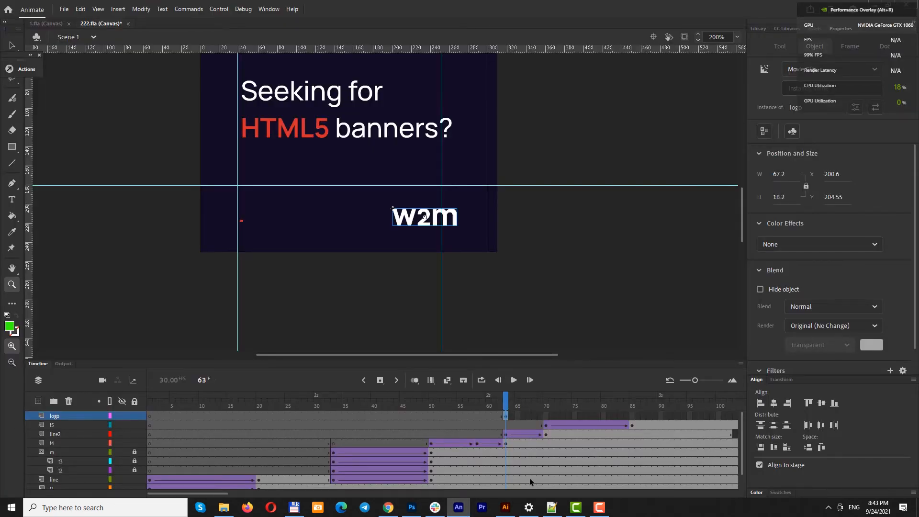
left_click(507, 415)
scroll(516, 415, "right", 5)
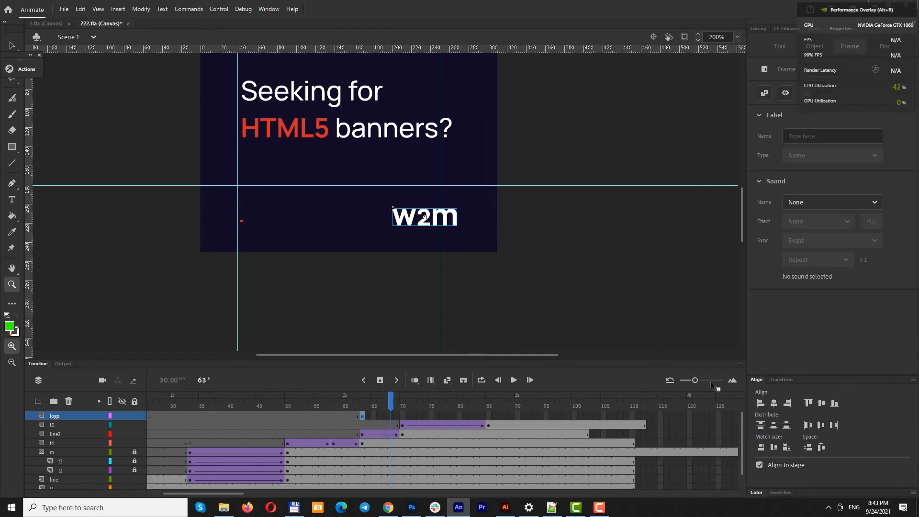
left_click(545, 416)
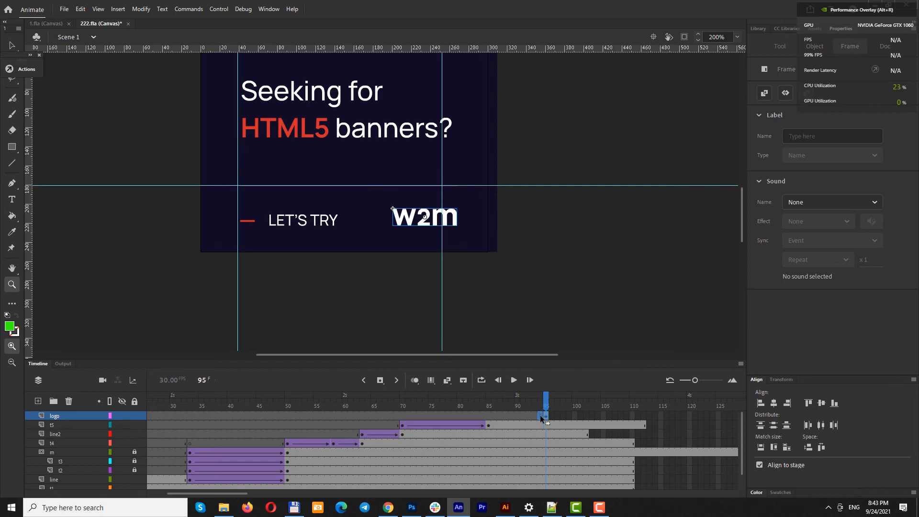
left_click_drag(490, 415, 490, 415)
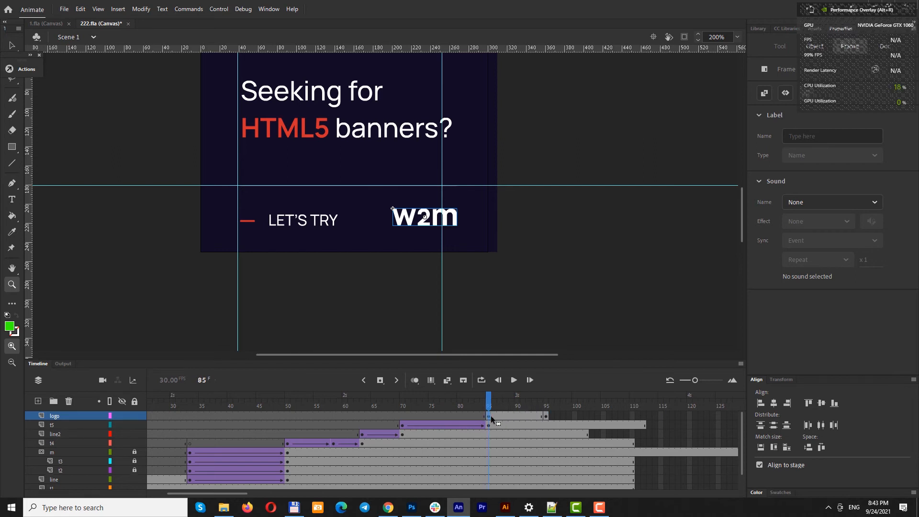
Raise the w2m logo above the horizontal guide at frame 85, to Y 154.55
key("v")
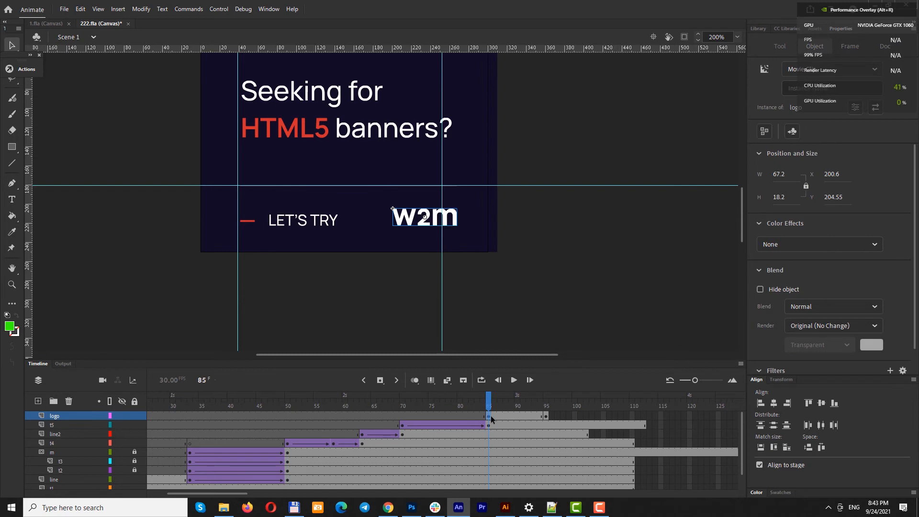
key("Up")
key("Up")
key("Up")
key("Up")
key("Up")
key("Up")
key("Up")
key("Up")
key("Up")
key("Up")
key("Up")
key("Up")
key("Up")
key("Up")
key("Up")
key("Up")
key("Up")
key("Up")
key("Up")
key("Up")
key("Up")
key("Up")
key("Up")
key("Up")
key("Up")
key("Up")
key("Up")
key("Up")
key("Up")
key("Up")
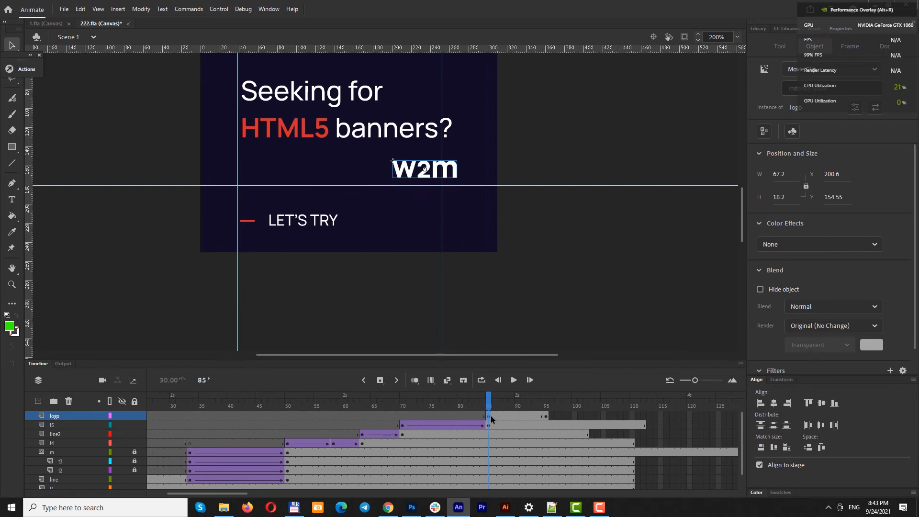
Create a classic tween on the logo layer between frames 85 and 95 with an ease of 100, and preview the drop
left_click(515, 415)
right_click(515, 413)
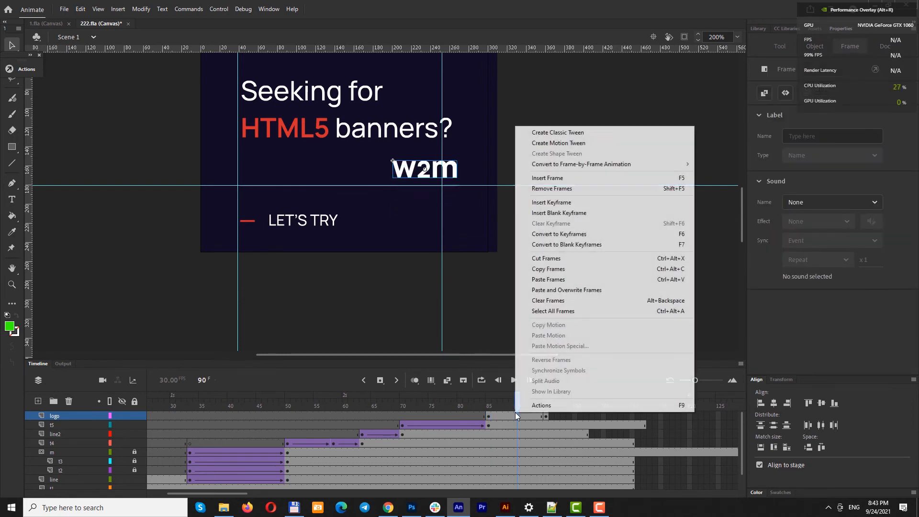
left_click(577, 135)
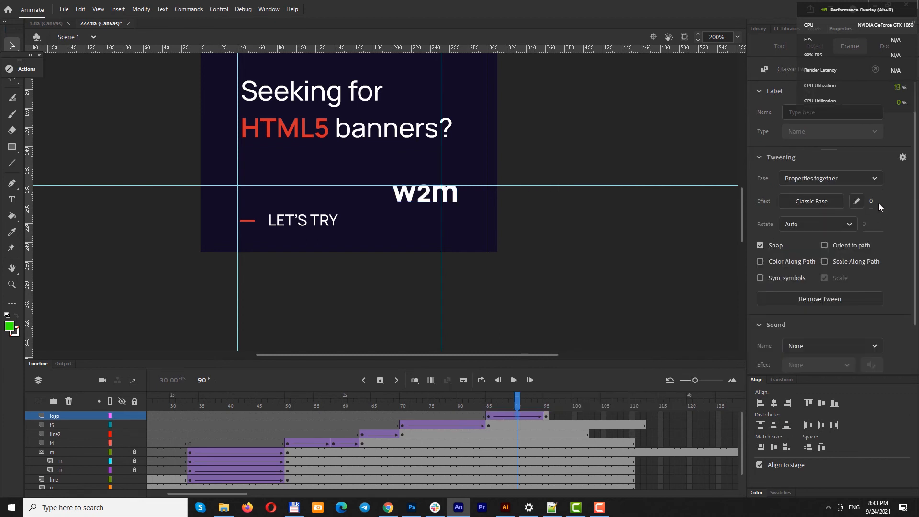
left_click_drag(872, 202, 917, 202)
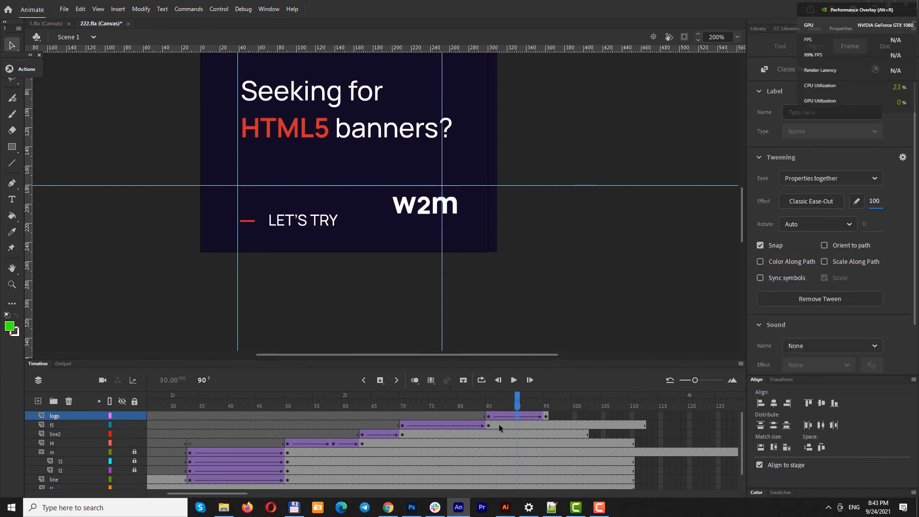
left_click_drag(520, 395, 544, 395)
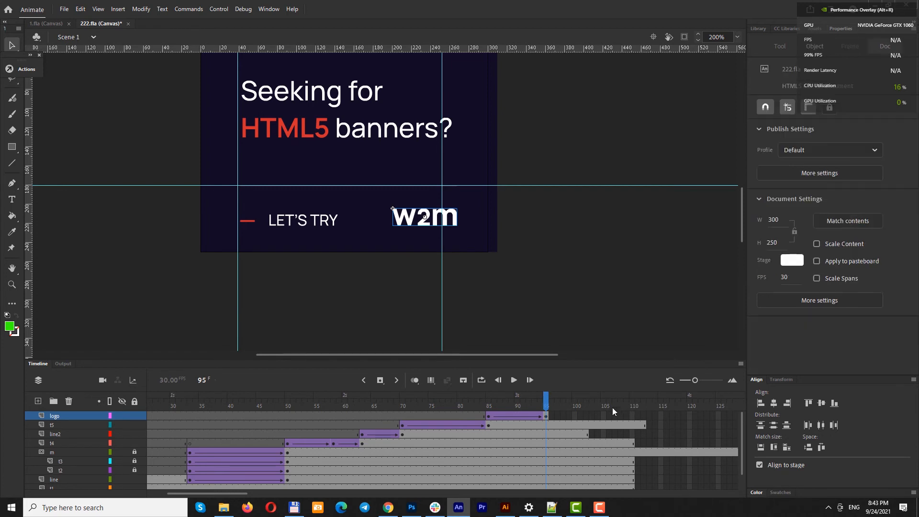
Extend the logo layer to frame 111 and the line2 layer to frame 109, and scrub back over the logo drop
left_click(621, 415)
key("F5")
key("F5")
key("F5")
key("F5")
left_click(626, 433)
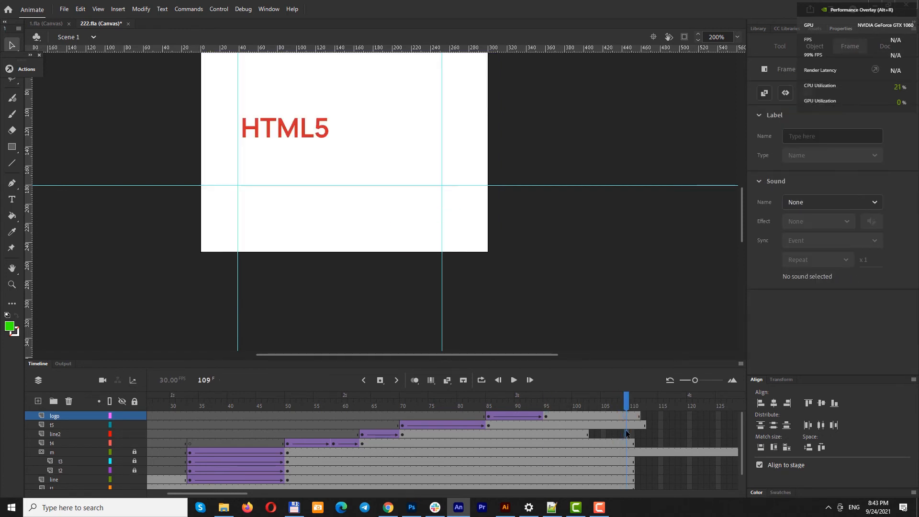
key("F5")
left_click_drag(551, 401, 494, 389)
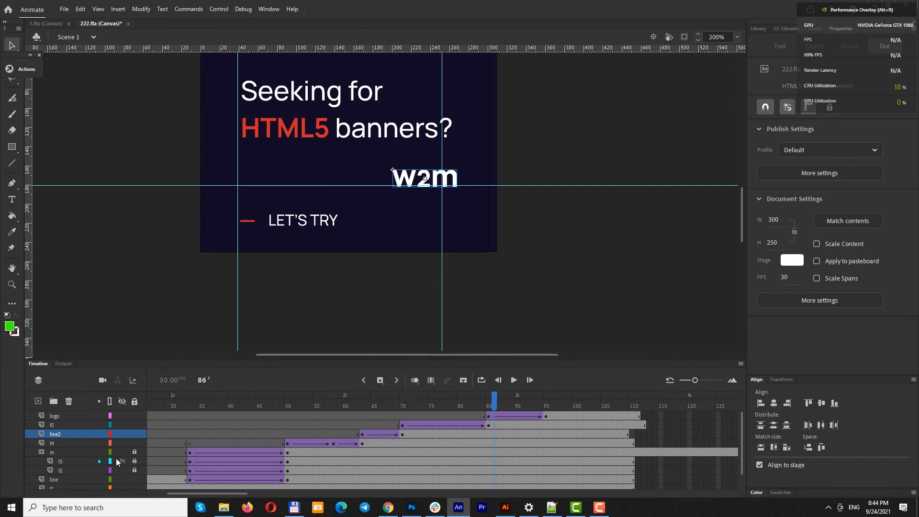
Unlock the m mask layer, duplicate it and place the m_copy layer directly above the logo layer
left_click(135, 453)
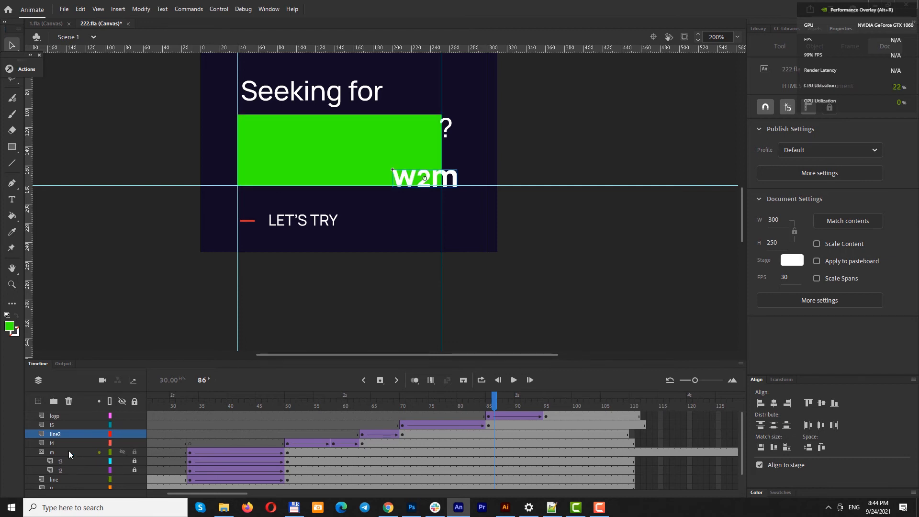
left_click(67, 452)
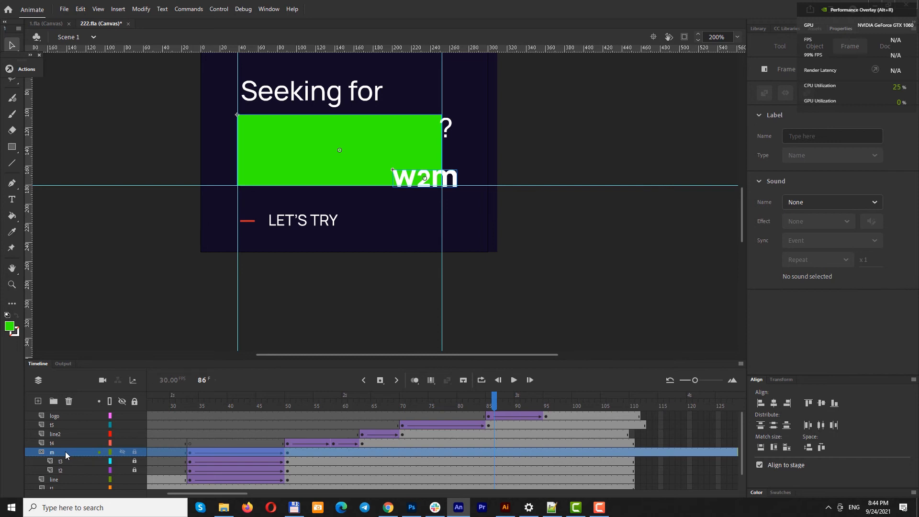
right_click(65, 452)
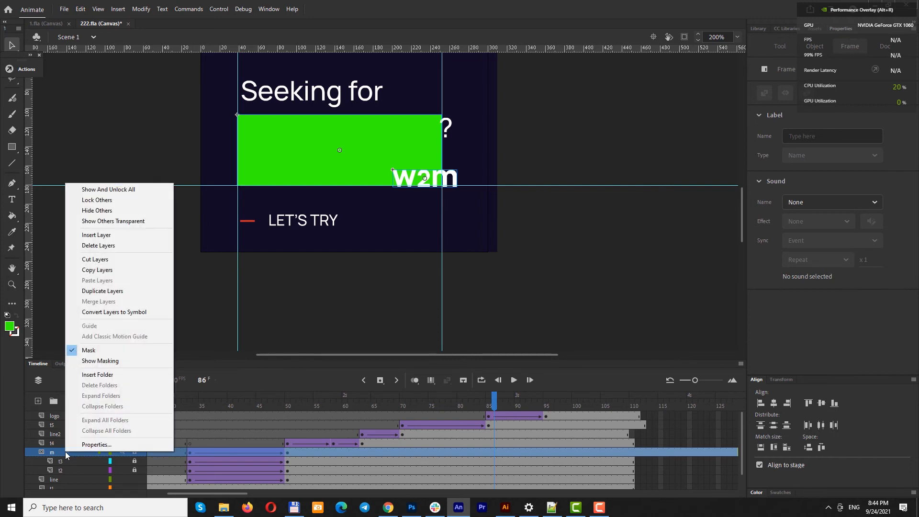
left_click(105, 292)
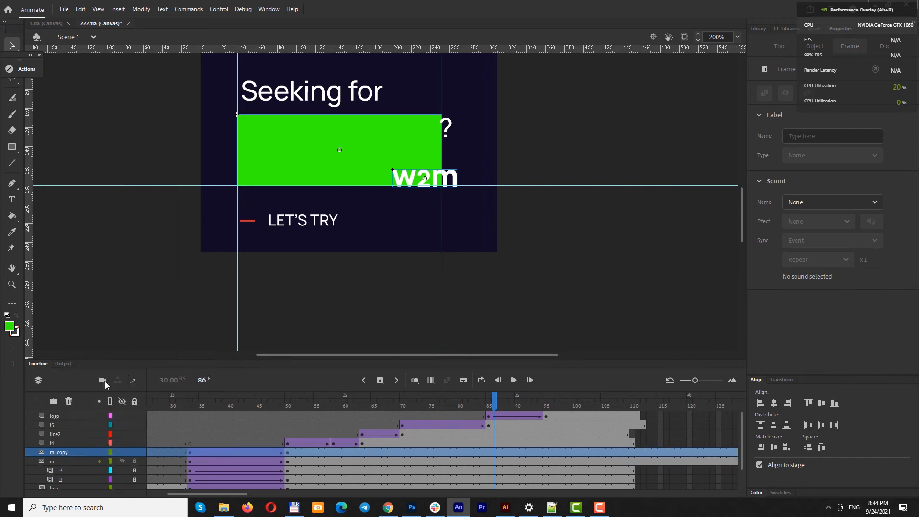
left_click_drag(63, 452, 76, 414)
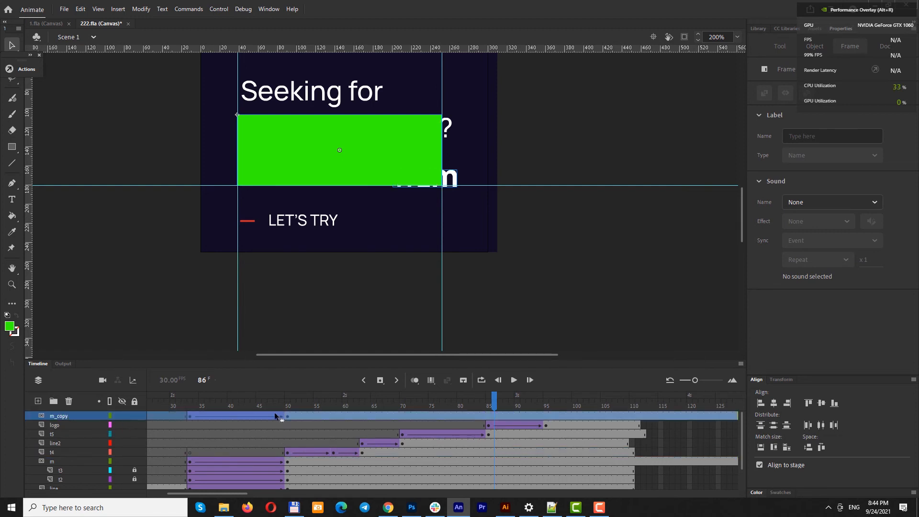
Clear the mask shape and classic tween from frame 33 of m_copy, and shift its frame 50 keyframe to frame 85
left_click(293, 416)
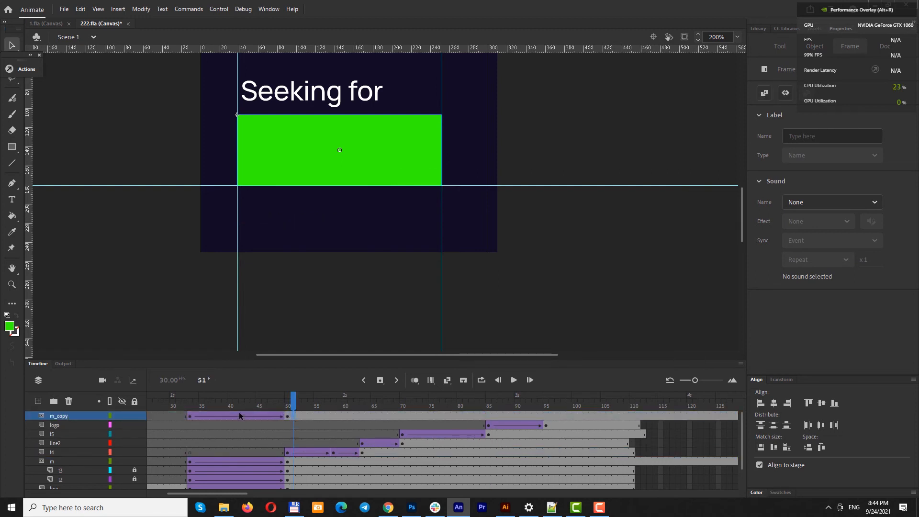
left_click(191, 415)
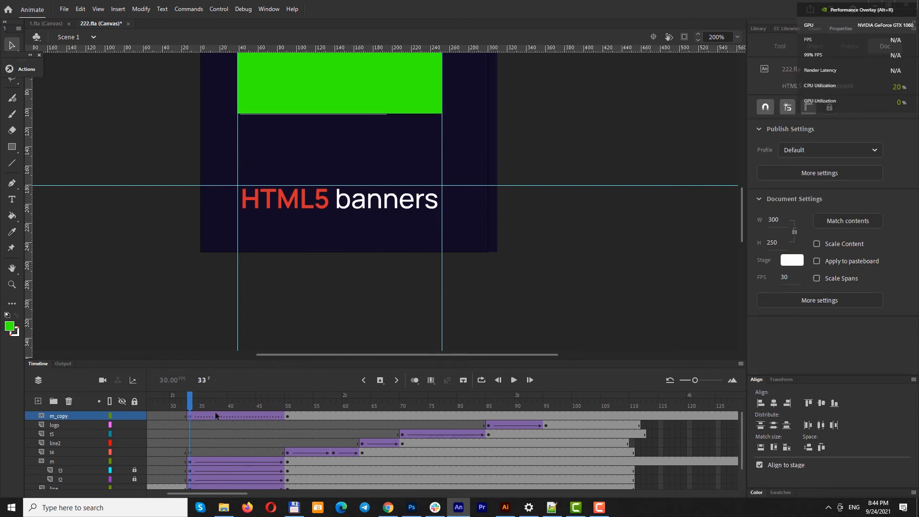
right_click(215, 412)
left_click(258, 132)
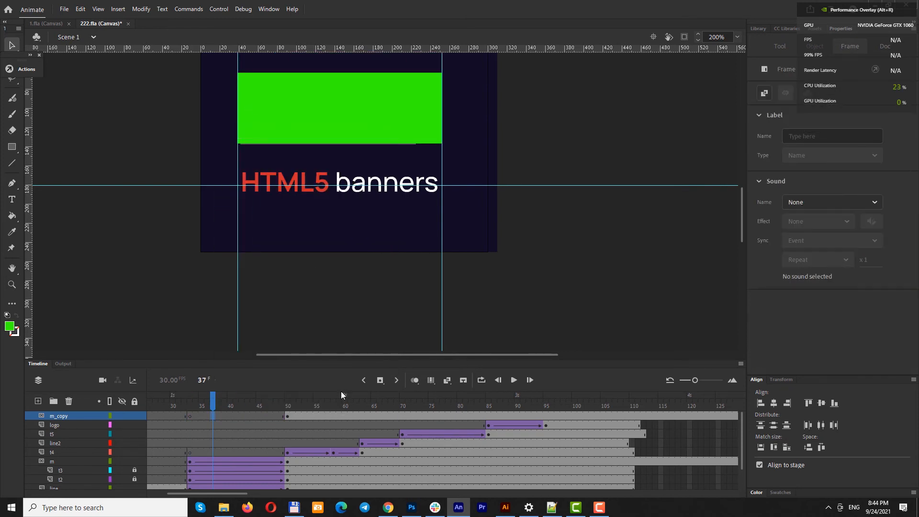
left_click(290, 417)
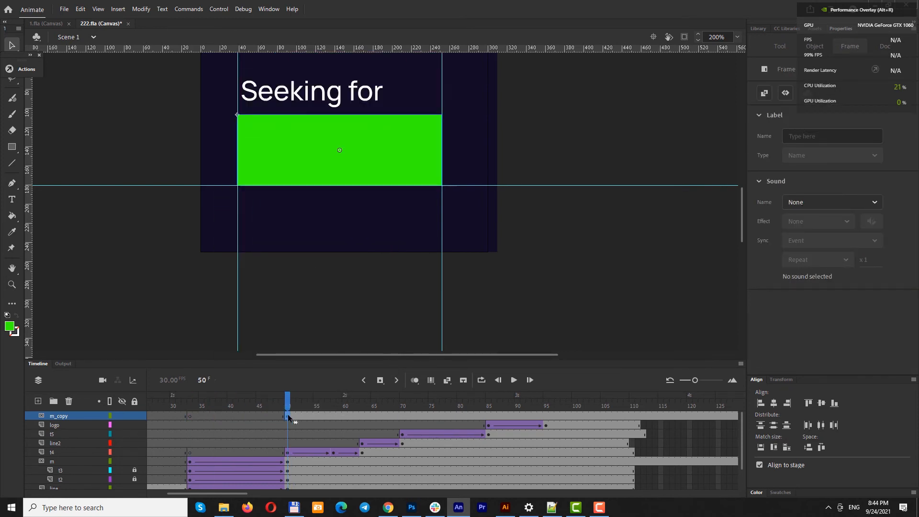
left_click_drag(288, 415, 491, 419)
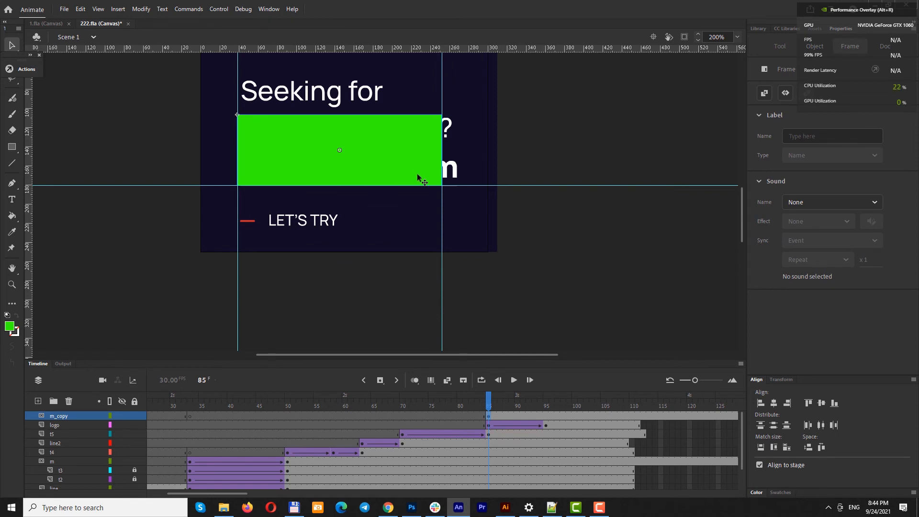
Lower the m_copy mask rectangle until its upper edge meets the horizontal guide, at Y 181.55
key("shift+Down")
key("shift+Down")
key("shift+Down")
key("shift+Down")
key("shift+Down")
key("shift+Down")
key("shift+Down")
key("shift+Down")
key("shift+Down")
key("shift+Down")
key("shift+Down")
key("shift+Down")
key("shift+Down")
key("shift+Down")
key("shift+Down")
key("shift+Down")
key("shift+Down")
key("shift+Down")
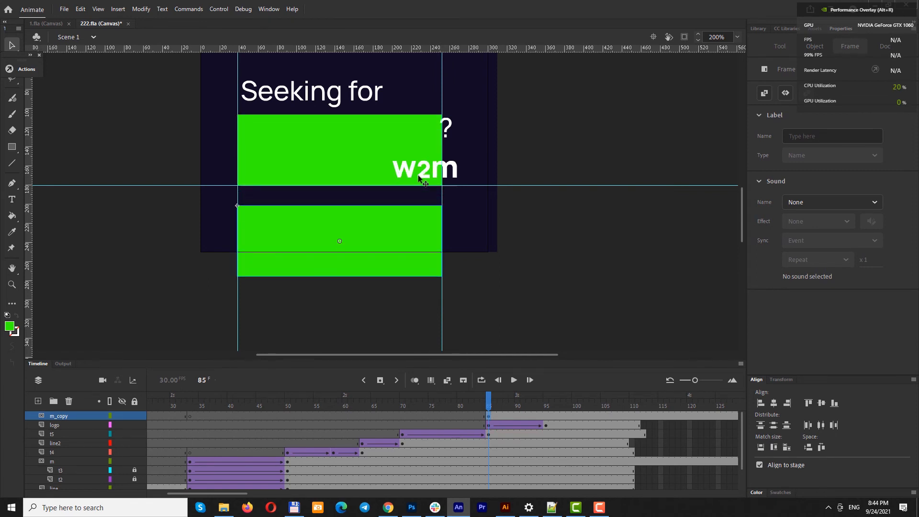
key("shift+Up")
key("shift+Up")
key("shift+Up")
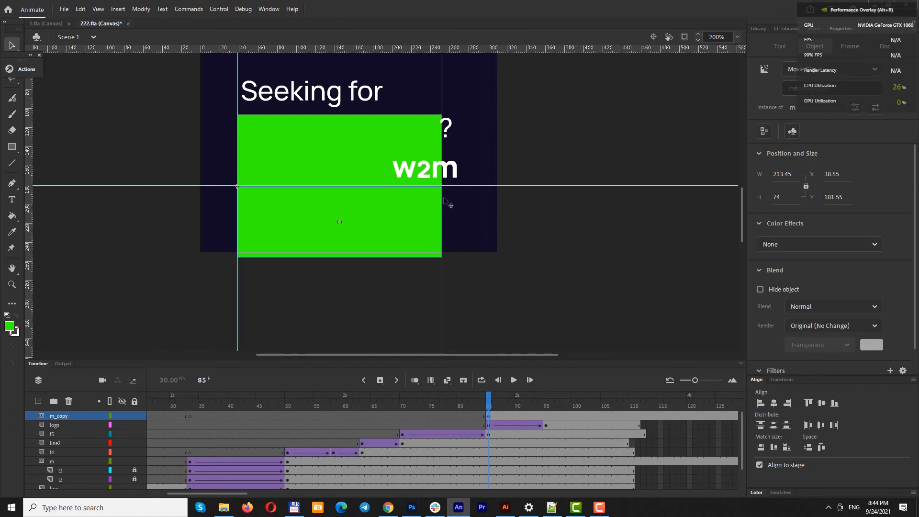
Shift the m_copy mask rectangle right and narrow it from its left edge to about 104 px wide, at X 183.05
key("shift+Right")
key("shift+Right")
key("shift+Right")
key("Right")
key("Right")
key("Right")
key("Right")
key("Right")
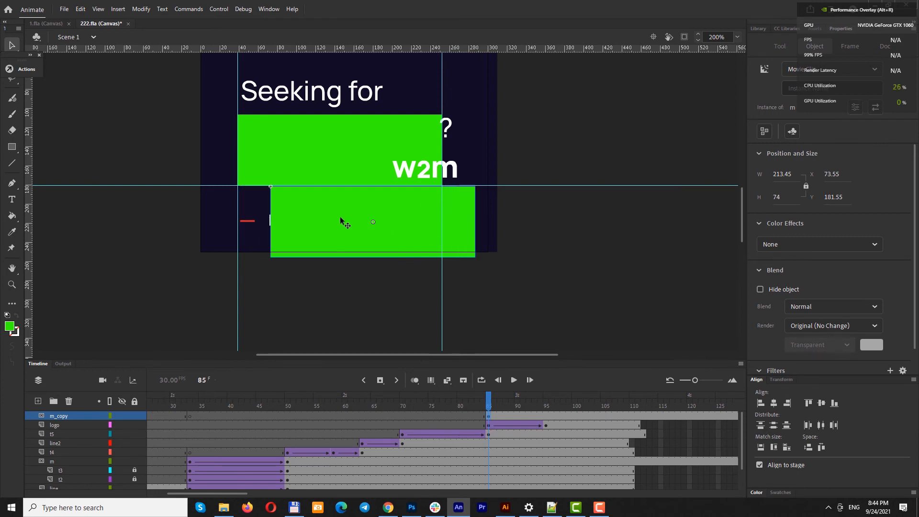
key("q")
left_click_drag(272, 221, 376, 230)
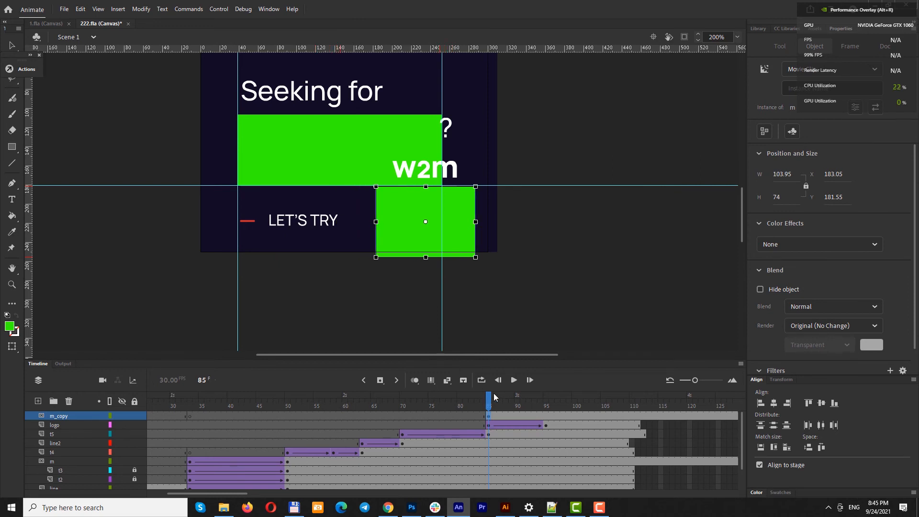
Nest the logo layer under the m_copy mask and lock the logo, m_copy and m layers to preview the masking
left_click_drag(489, 397, 518, 396)
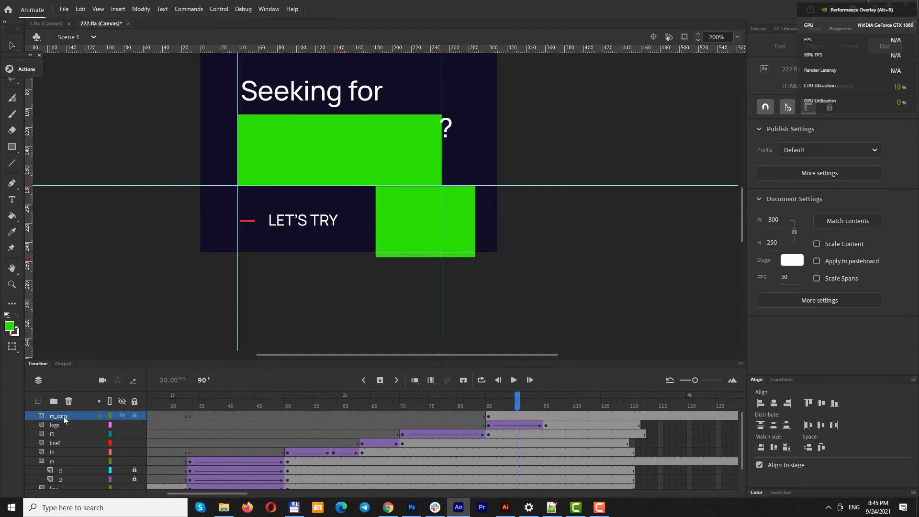
right_click(63, 416)
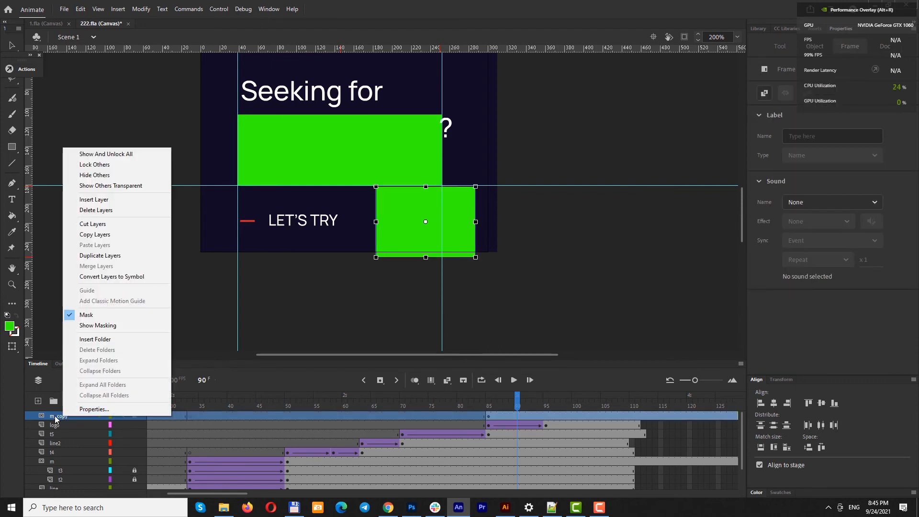
left_click(54, 416)
right_click(66, 415)
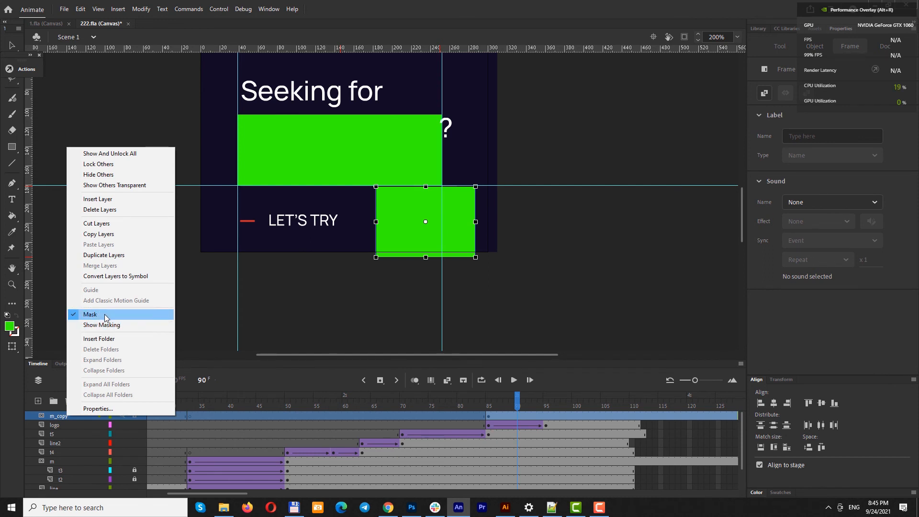
left_click(56, 425)
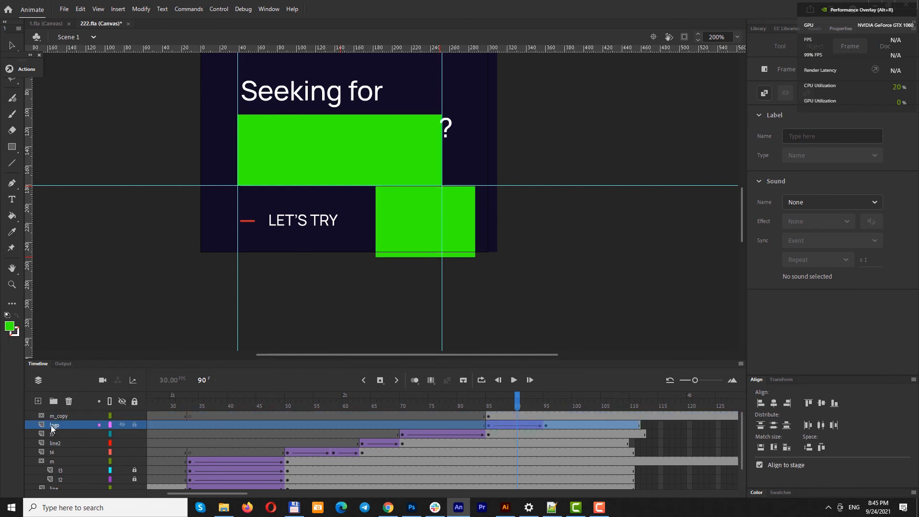
left_click_drag(52, 427, 61, 424)
left_click(134, 425)
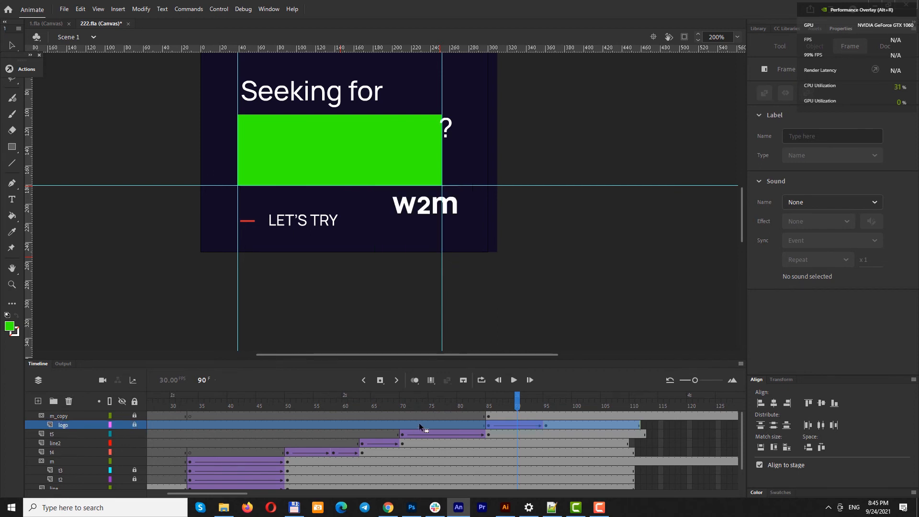
mouse_move(518, 402)
left_mouse_down()
mouse_move(493, 398)
mouse_move(534, 400)
left_mouse_up()
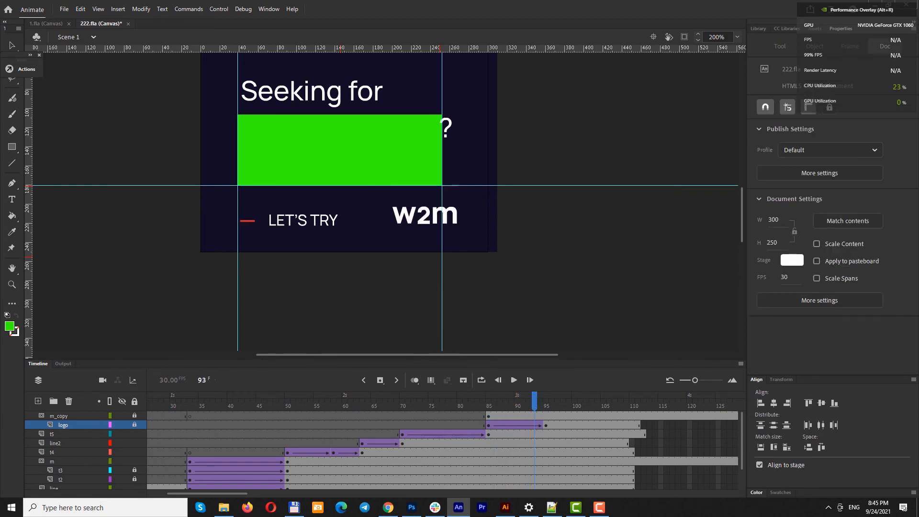
left_click(135, 462)
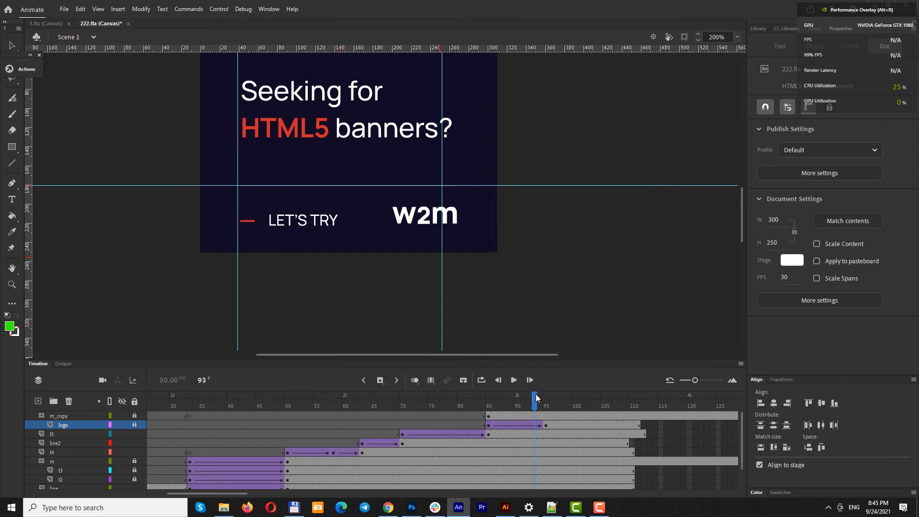
mouse_move(535, 395)
left_mouse_down()
mouse_move(302, 380)
mouse_move(546, 392)
mouse_move(318, 396)
mouse_move(544, 387)
left_mouse_up()
Remove the excess frames beyond frame 108 from all layers, from m_copy down to t1
left_click(637, 425)
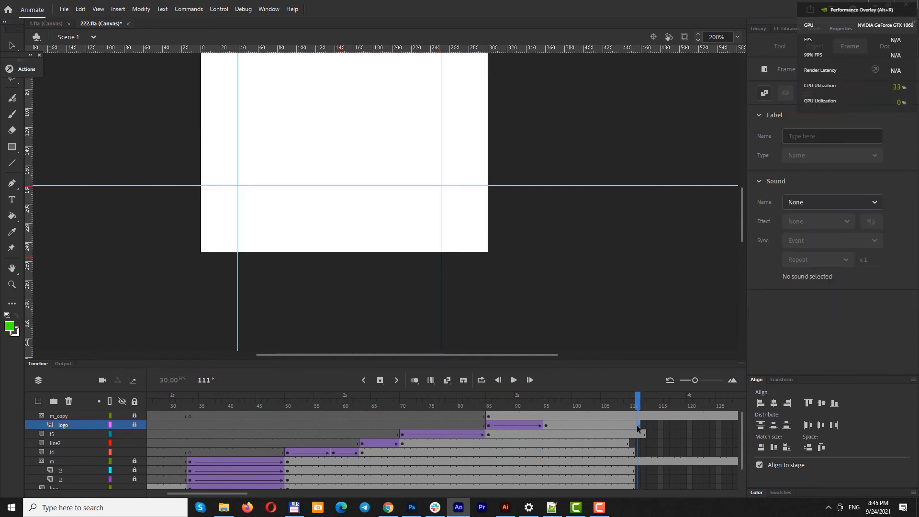
left_click(614, 406)
left_click_drag(615, 409, 626, 407)
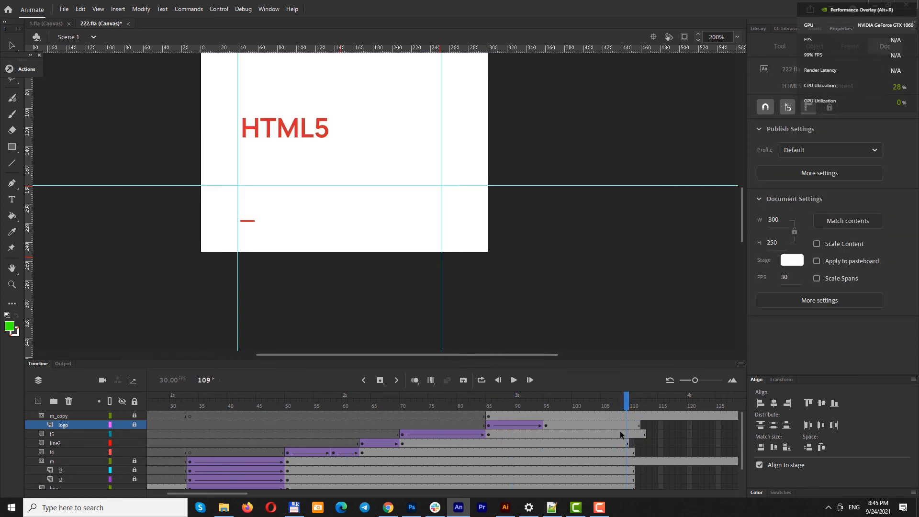
left_click(629, 416)
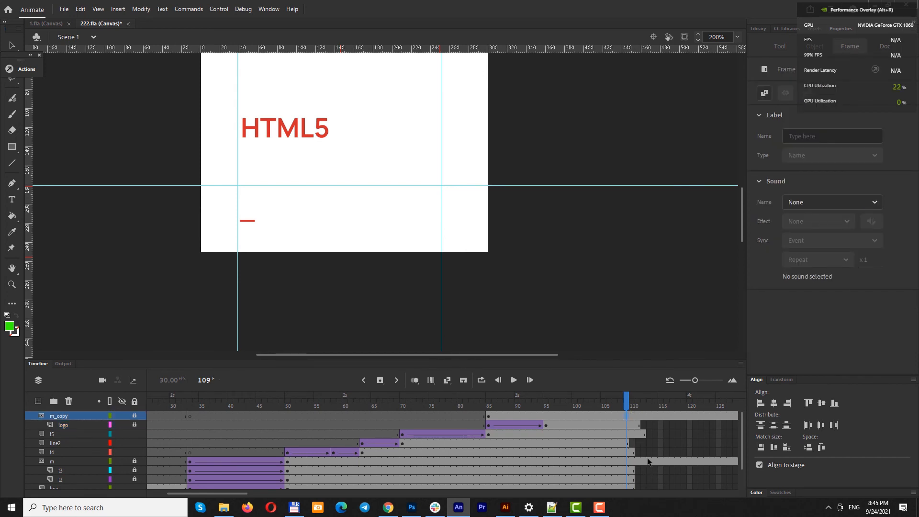
scroll(648, 458, "down", 3)
left_click(656, 479, "shift")
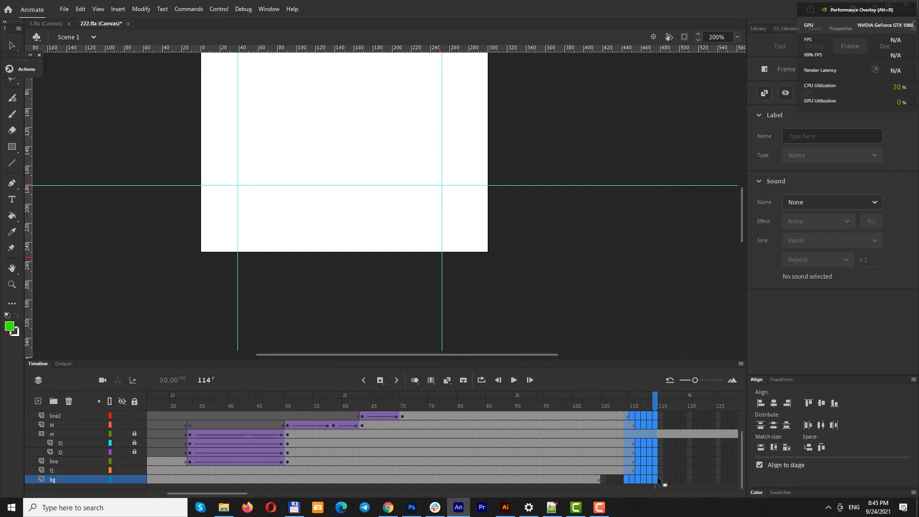
key("shift+F5")
key("shift+F5")
key("shift+F5")
key("shift+F5")
key("shift+F5")
key("shift+F5")
key("shift+F5")
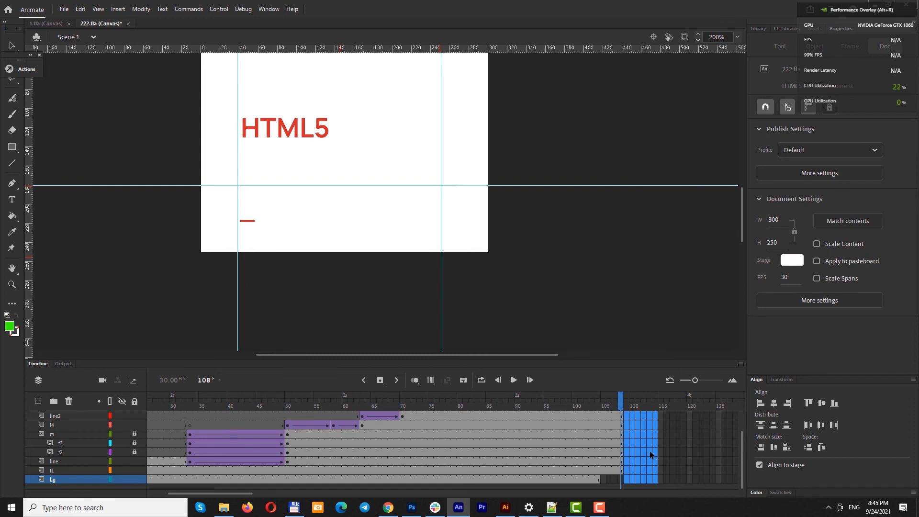
Extend the bg layer to frame 108 so it ends with the other layers
scroll(650, 451, "up", 3)
scroll(642, 465, "down", 3)
scroll(631, 436, "up", 3)
scroll(623, 424, "down", 3)
left_click(621, 480)
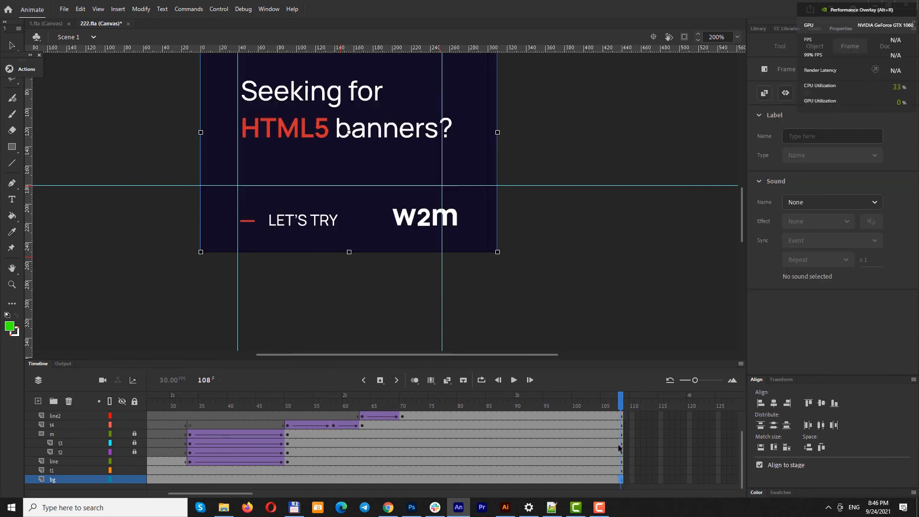
Scrub the playhead around frames 92 to 96 to check the masked logo drop
scroll(618, 444, "up", 3)
left_click(586, 406)
left_click_drag(569, 406, 544, 406)
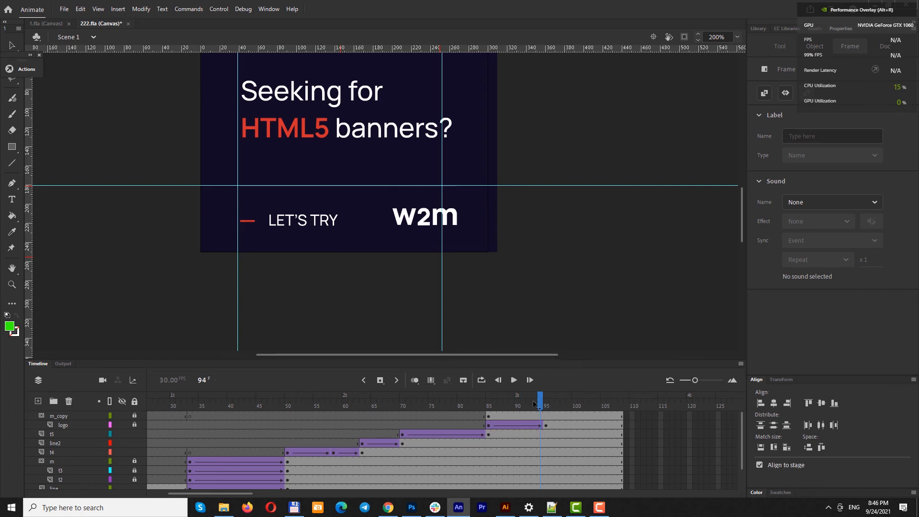
mouse_move(535, 406)
left_mouse_down()
mouse_move(467, 405)
mouse_move(549, 406)
mouse_move(450, 405)
mouse_move(535, 406)
left_mouse_up()
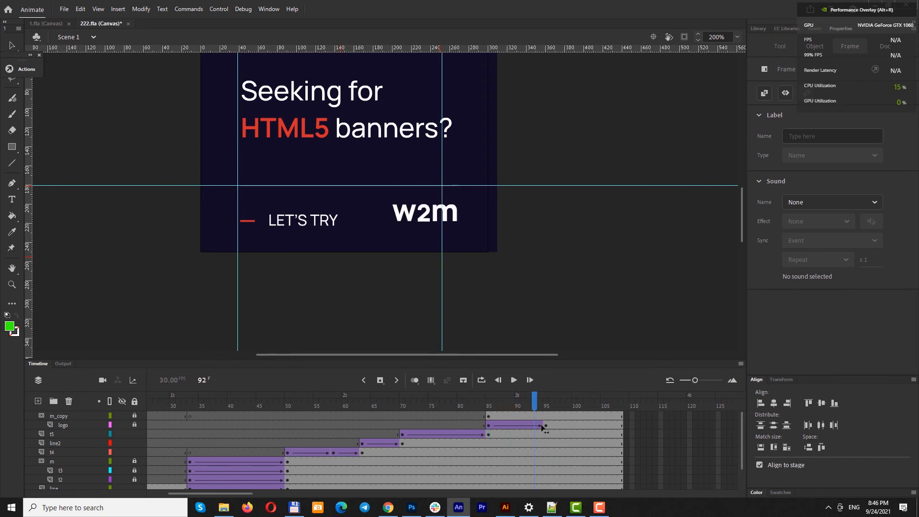
left_click(553, 424)
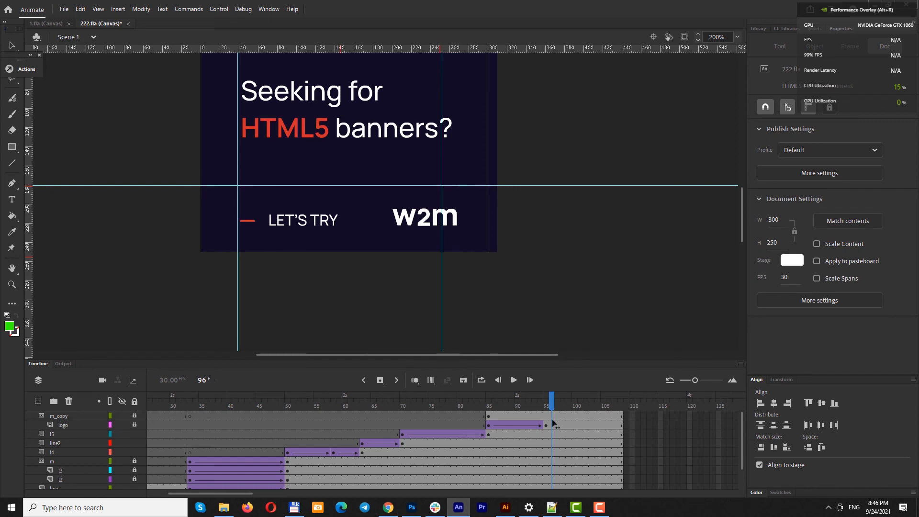
Test the banner in the browser, then return to Animate's timeline
key("ctrl+Return")
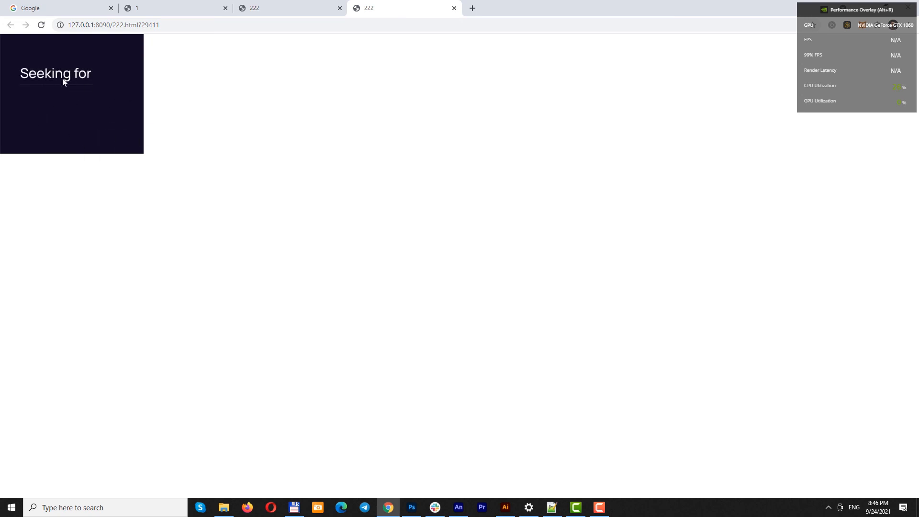
left_click(457, 508)
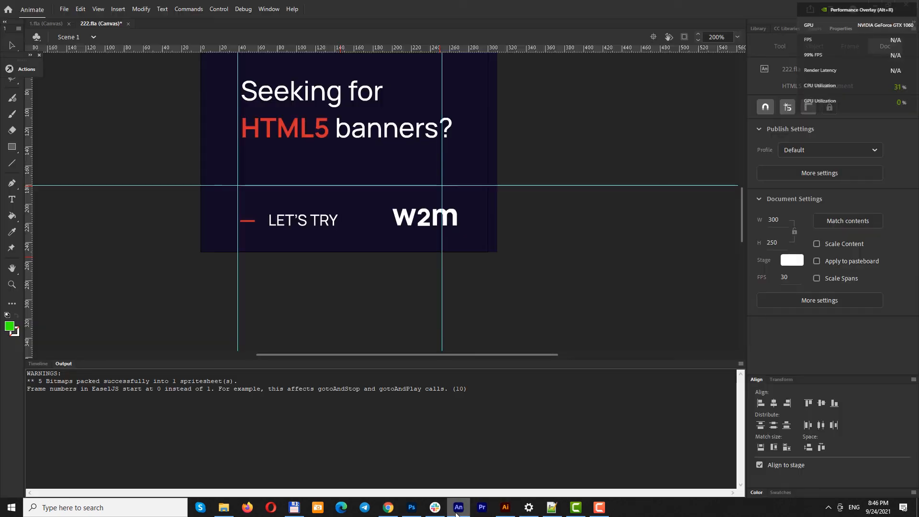
left_click(38, 364)
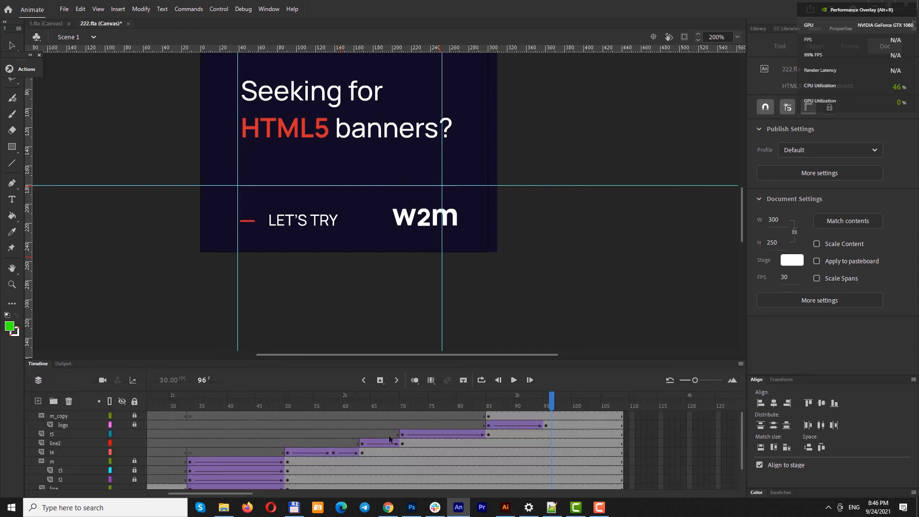
Review the whole animation at 100% zoom by scrubbing from frame 1 to frame 106
left_click_drag(552, 403, 84, 366)
key("z")
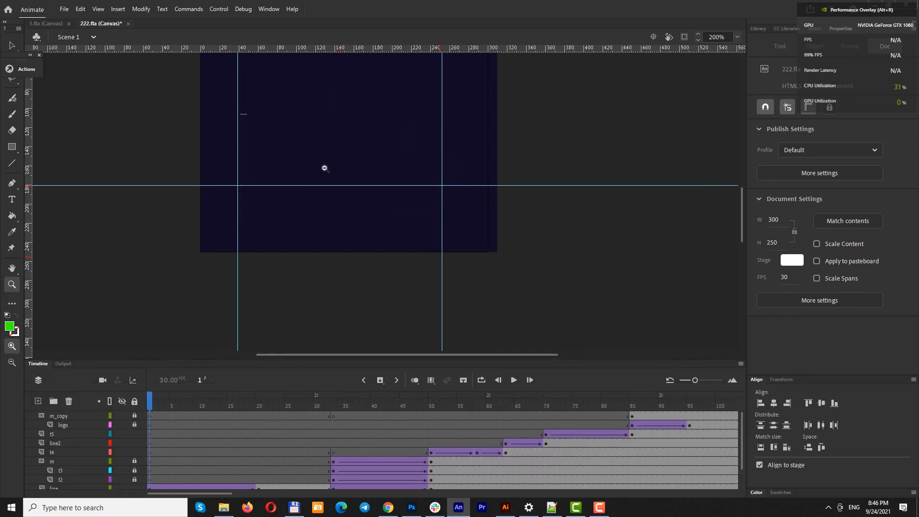
left_click(326, 168, "alt")
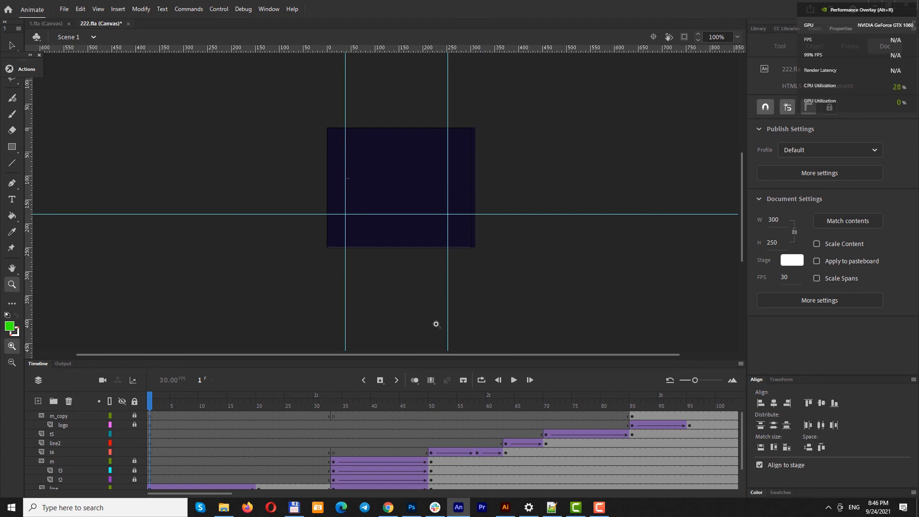
left_click_drag(466, 404, 553, 413)
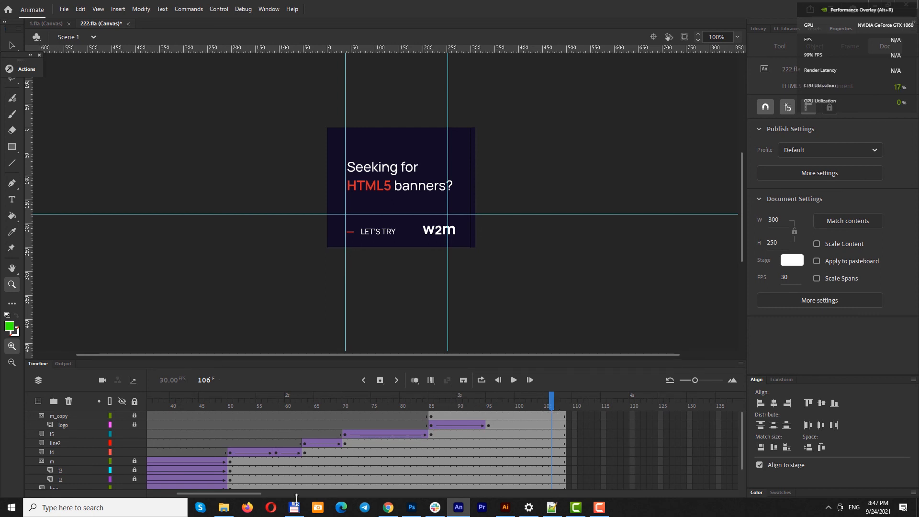
Extend all layers, from m_copy down to bg, to frame 150
left_click_drag(255, 496, 266, 496)
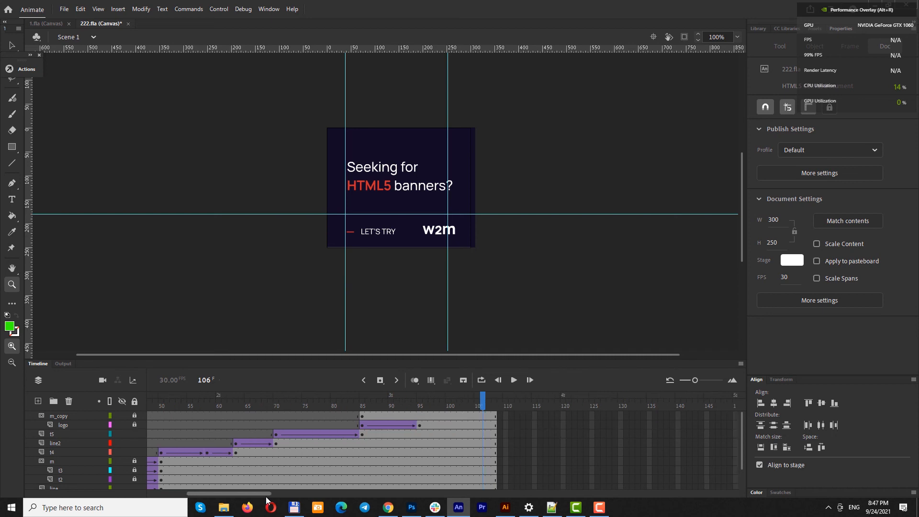
left_click(476, 415)
scroll(477, 416, "down", 1)
left_click(484, 478)
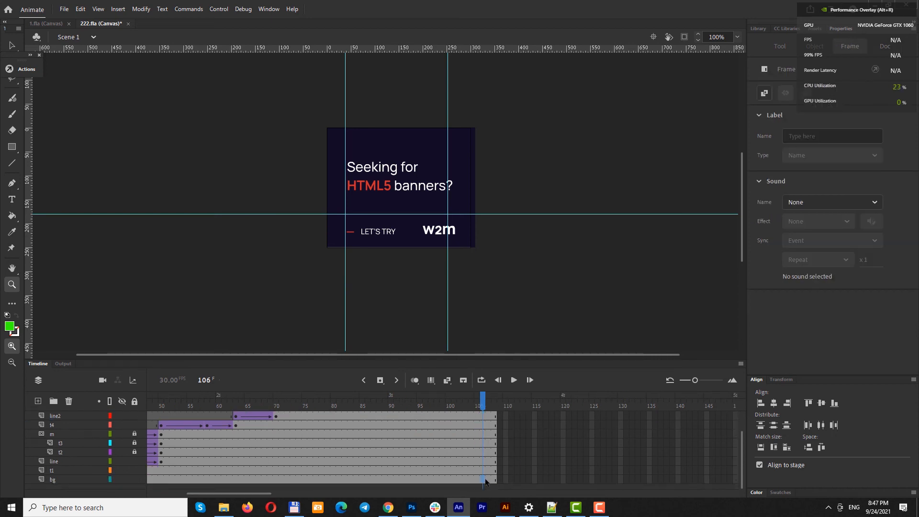
left_click_drag(485, 479, 479, 414)
key("F5")
key("F5")
key("F5")
key("F5")
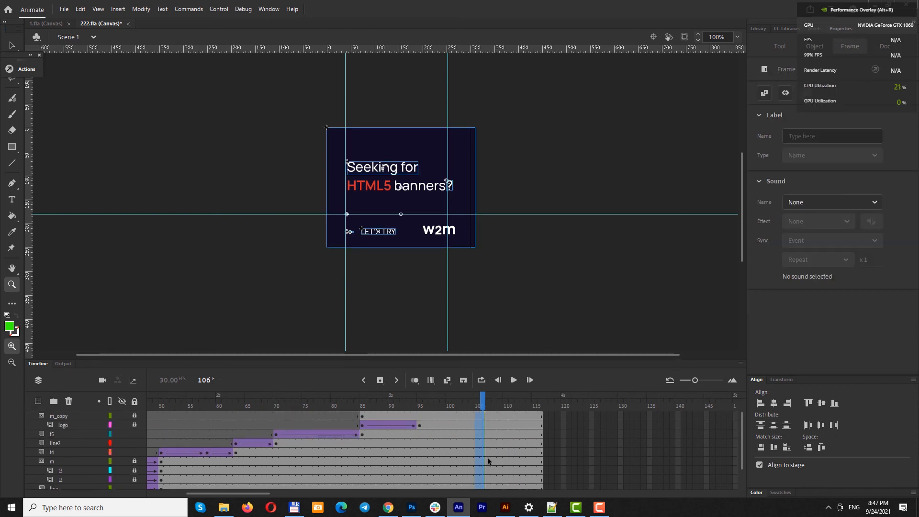
key("F5")
key("F5")
key("F5")
key("F5")
key("F5")
key("F5")
key("F5")
key("F5")
key("F5")
key("F5")
key("F5")
key("F5")
key("F5")
key("F5")
key("F5")
key("F5")
key("F5")
key("F5")
key("F5")
key("F5")
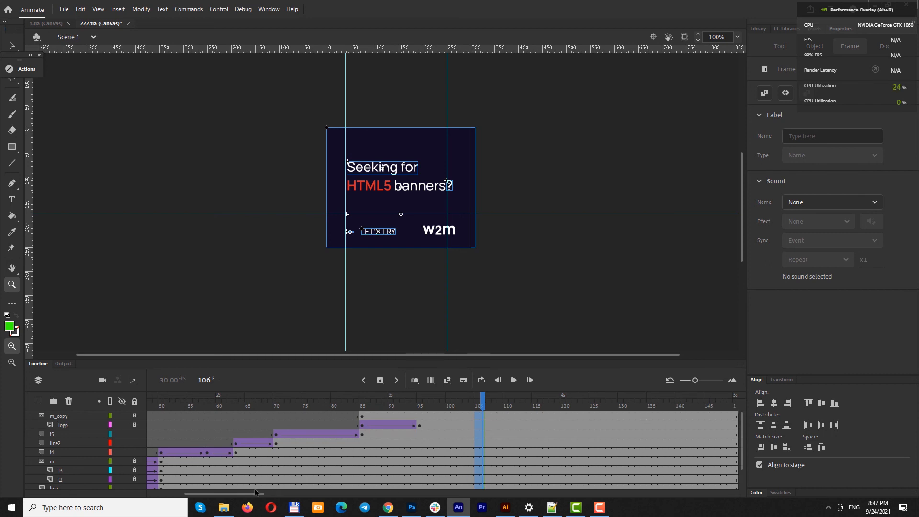
left_click_drag(254, 490, 285, 492)
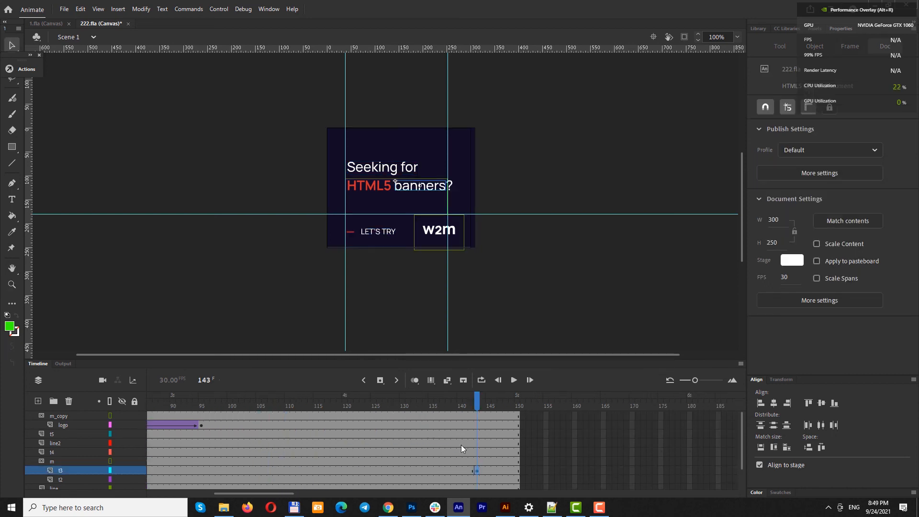
Insert keyframes at frame 143 on every layer from m_copy down to t1, leaving bg out
mouse_move(479, 404)
left_mouse_down()
mouse_move(404, 402)
mouse_move(484, 402)
mouse_move(427, 402)
mouse_move(469, 405)
mouse_move(469, 418)
mouse_move(476, 396)
left_mouse_up()
left_click(477, 416)
scroll(489, 452, "down", 1)
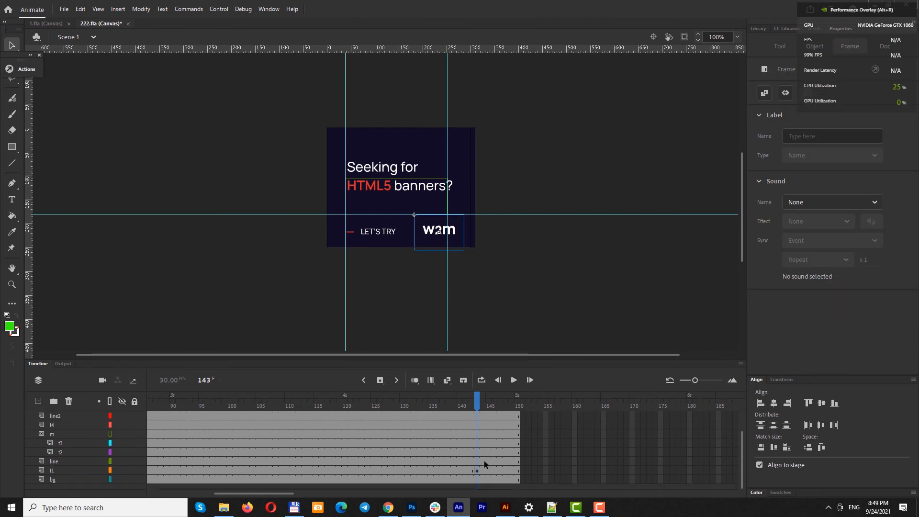
left_click(477, 463)
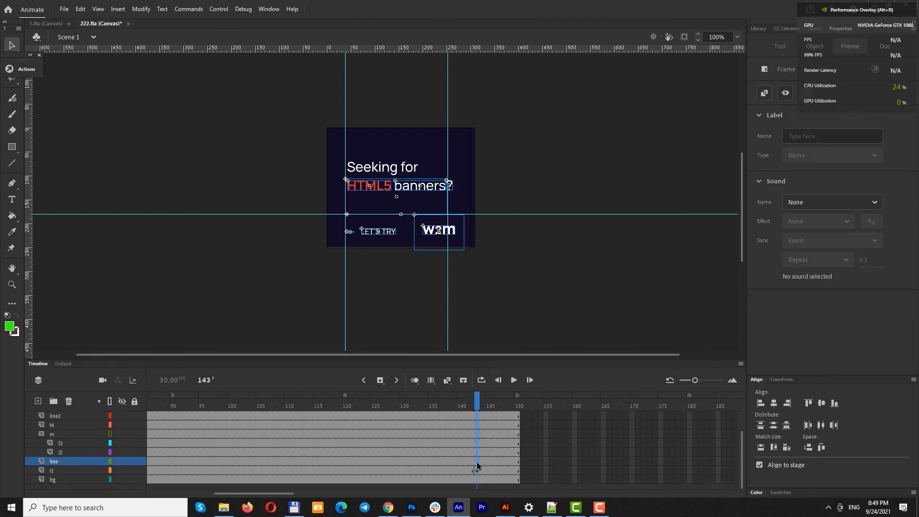
key("F6")
left_click(476, 481)
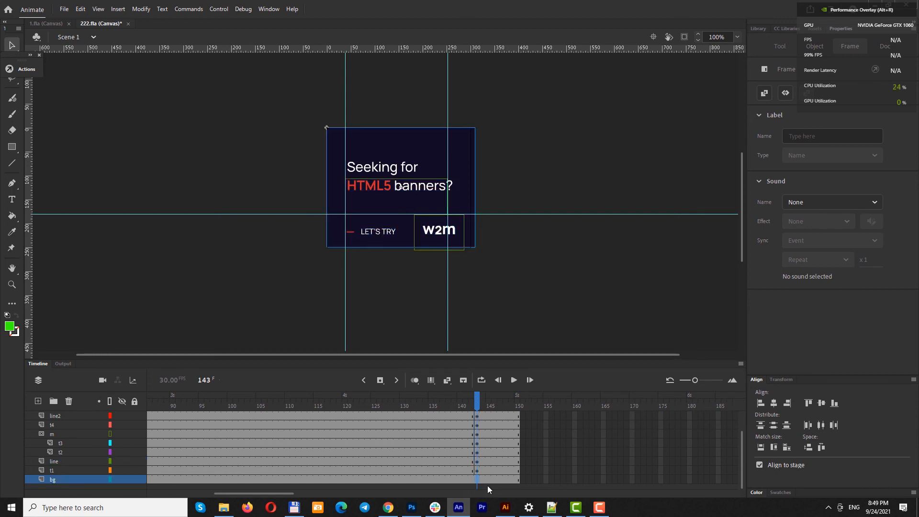
Insert keyframes at frame 150 on layers m_copy to t1 and set their objects' Alpha to 0%
left_click(517, 472)
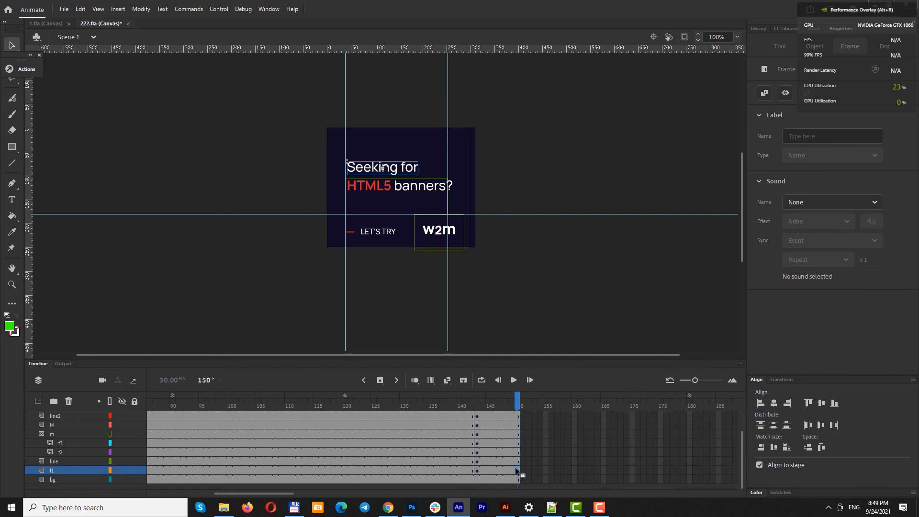
scroll(517, 464, "up", 1)
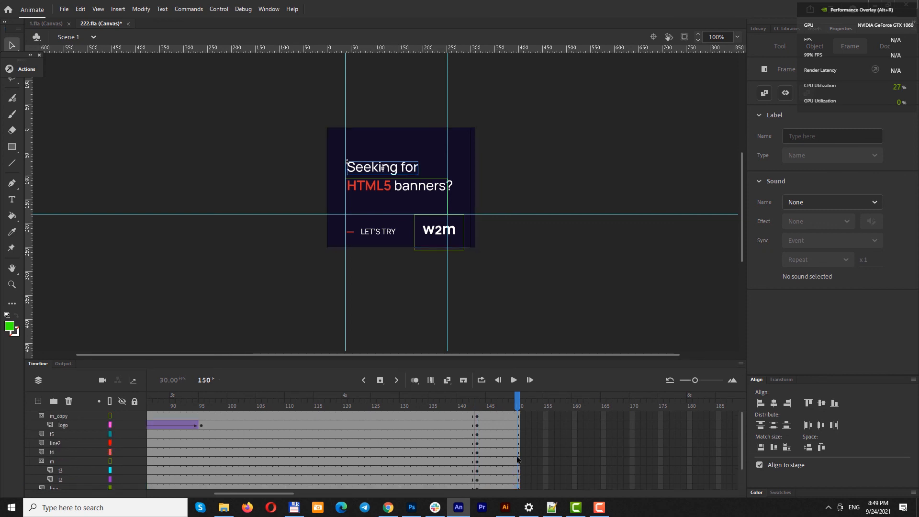
left_click(518, 415, "shift")
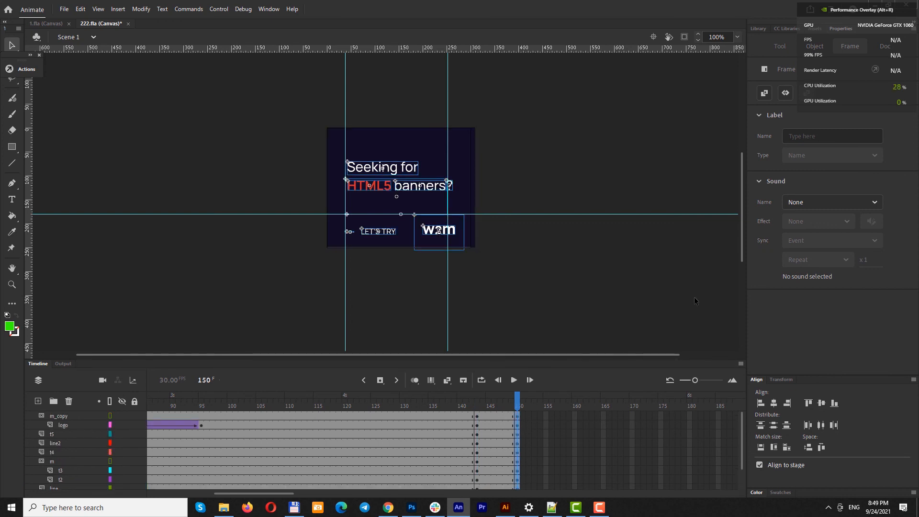
left_click(813, 224)
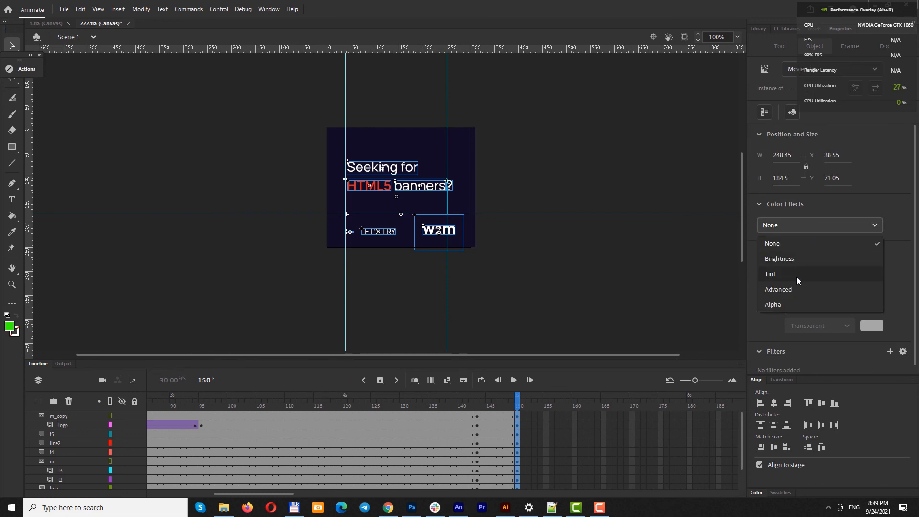
left_click(777, 306)
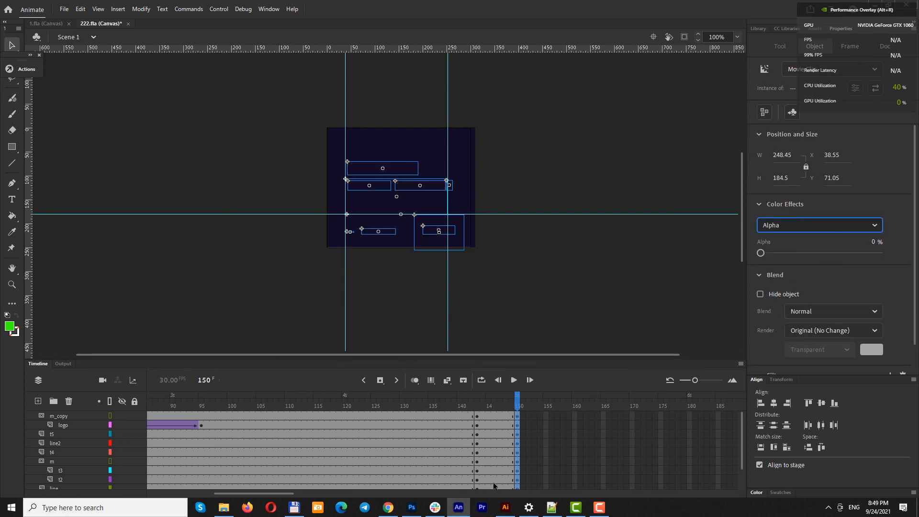
Create classic tweens between frames 143 and 150 on layers m_copy to t1 and scrub through the fade-out
left_click_drag(489, 415, 498, 466)
right_click(497, 466)
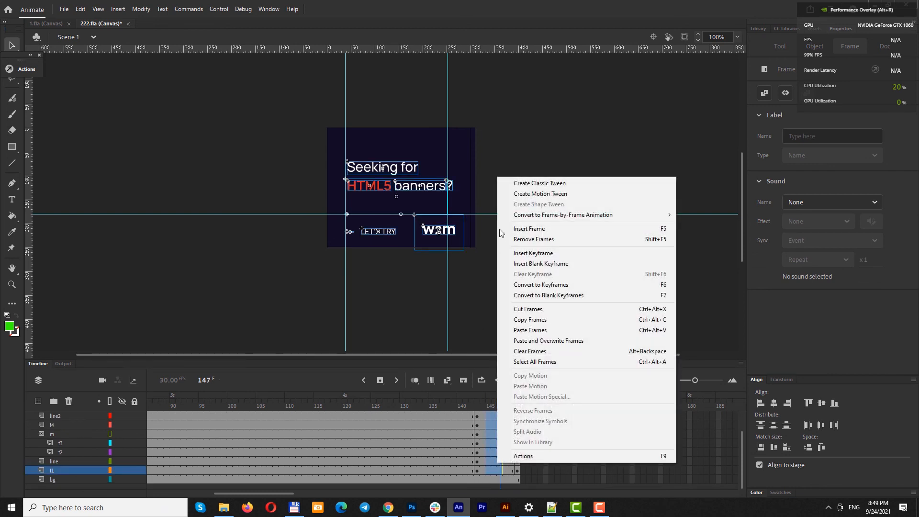
left_click(542, 184)
left_click_drag(500, 397, 516, 386)
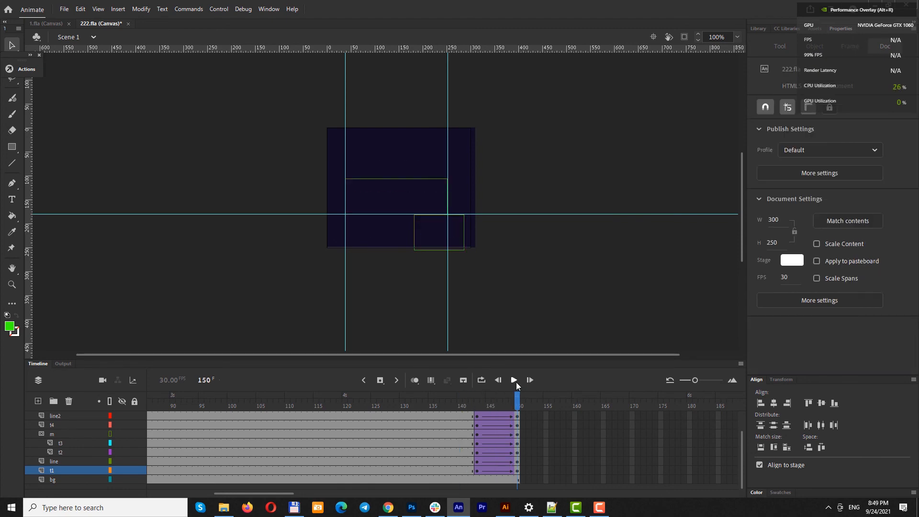
Test the banner in the browser, compare it with reference banner 1, and return to Animate's timeline
key("ctrl+Return")
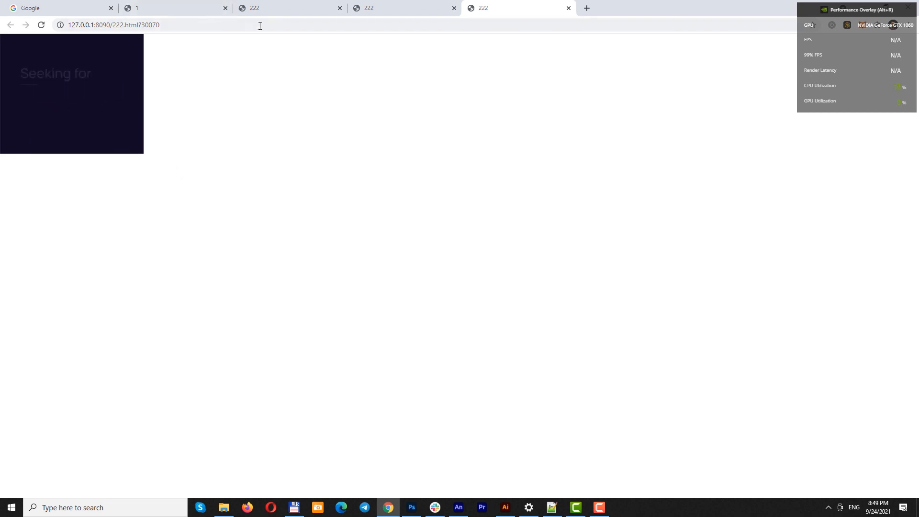
left_click(194, 8)
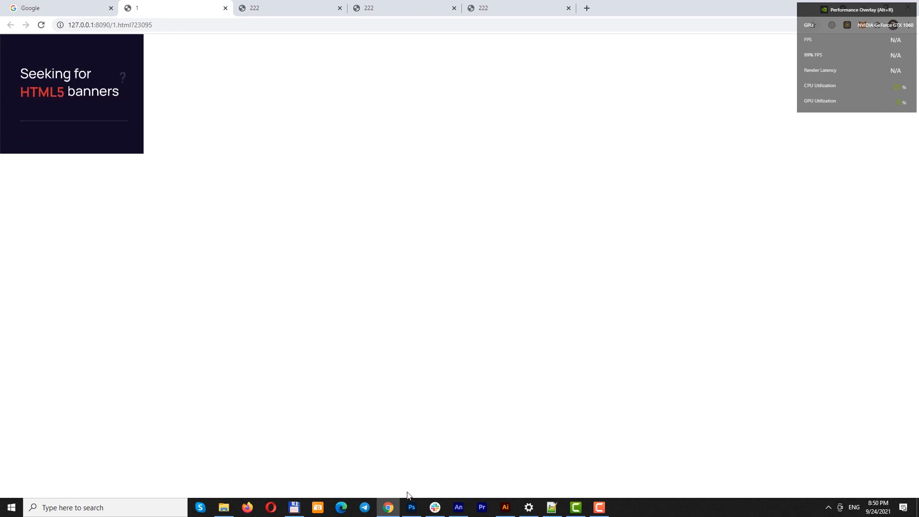
left_click(458, 507)
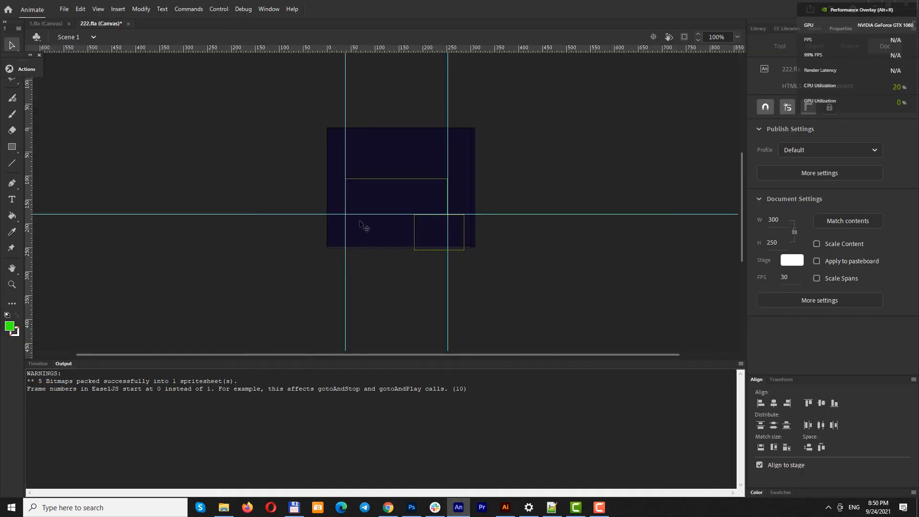
left_click(38, 364)
Insert keyframes at frames 117, 124 and 130 on the t2 layer holding the HTML5 text
left_click_drag(360, 399, 507, 424)
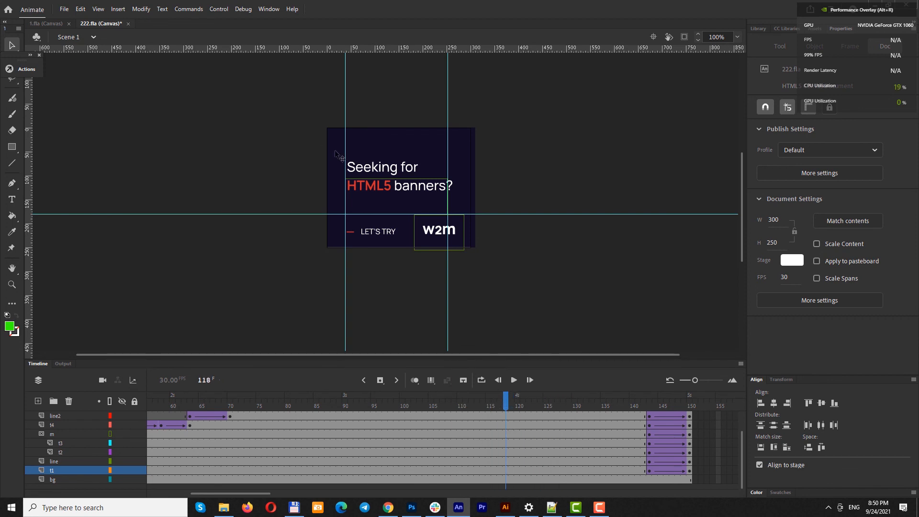
left_click(362, 186)
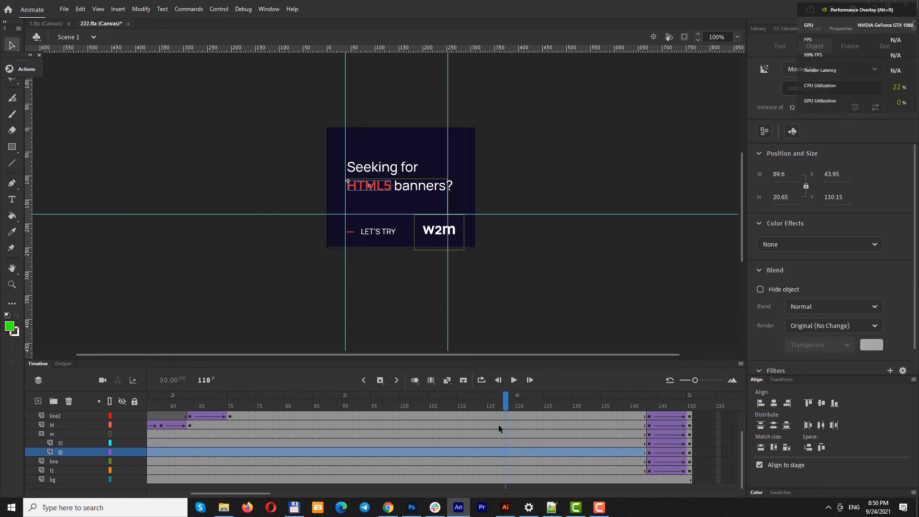
left_click(502, 451)
key("F6")
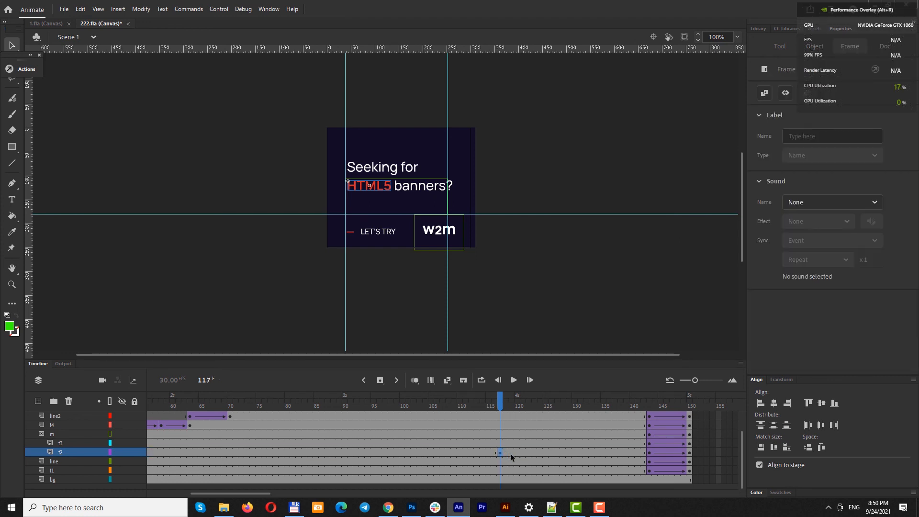
left_click(543, 452)
left_click(540, 453)
left_click(576, 452)
key("F6")
Enlarge the HTML5 text at frame 124 from its center to about 98.6 × 22.7 with Free Transform
left_click(541, 453)
left_click(374, 221)
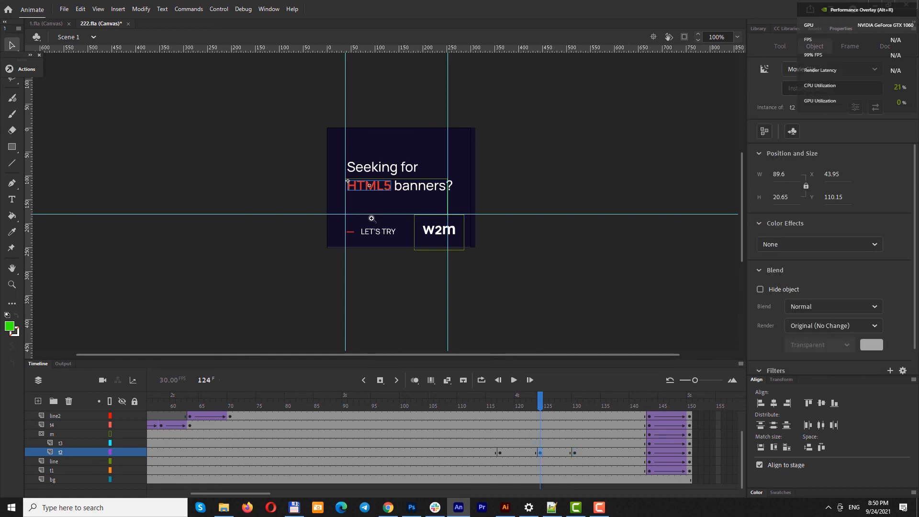
key("z")
left_click(380, 182)
left_click(380, 198)
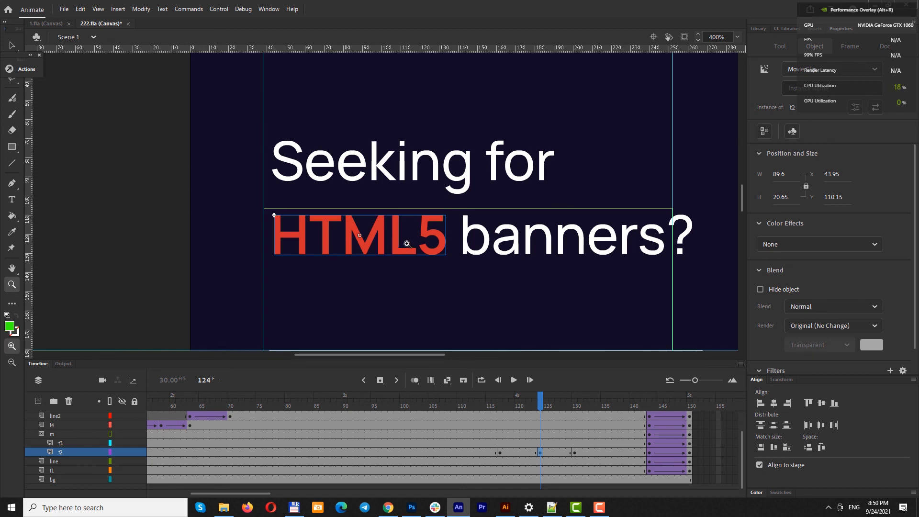
key("q")
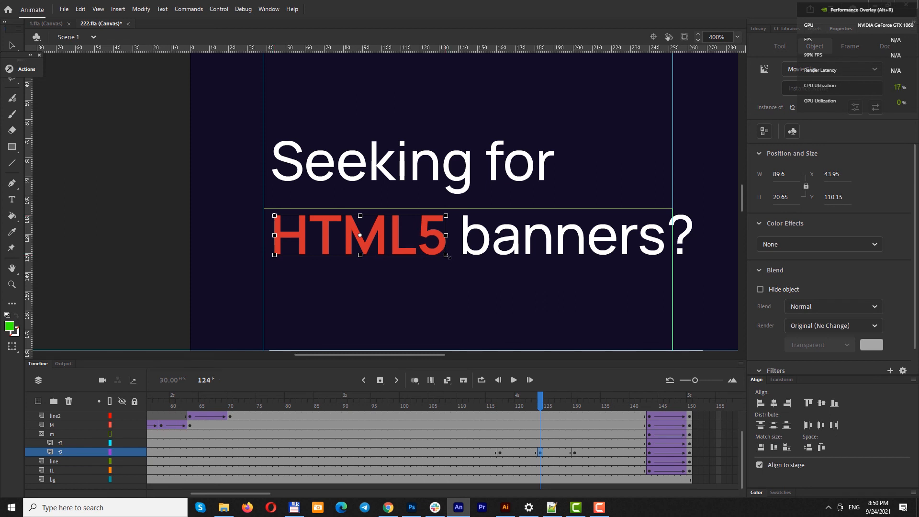
left_click_drag(448, 257, 454, 263)
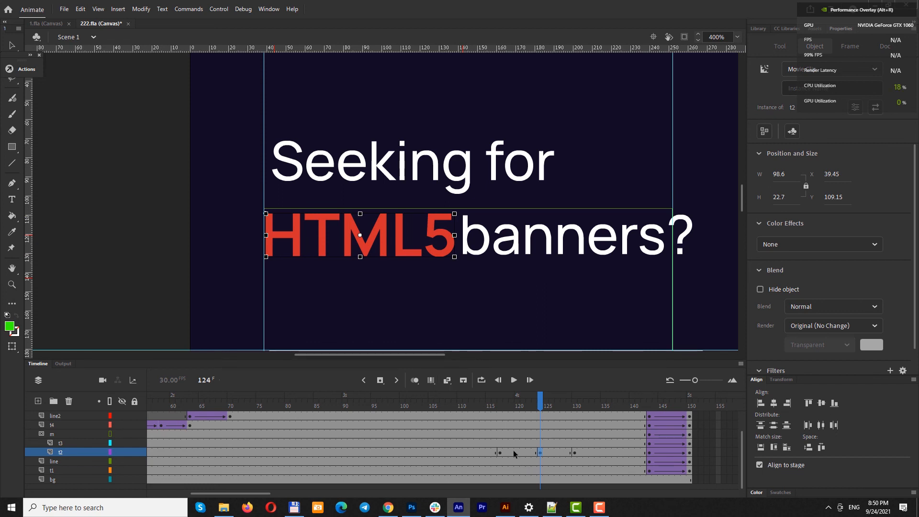
Create classic tweens on the t2 layer between frames 117 and 130
left_click_drag(513, 453, 556, 451)
right_click(556, 451)
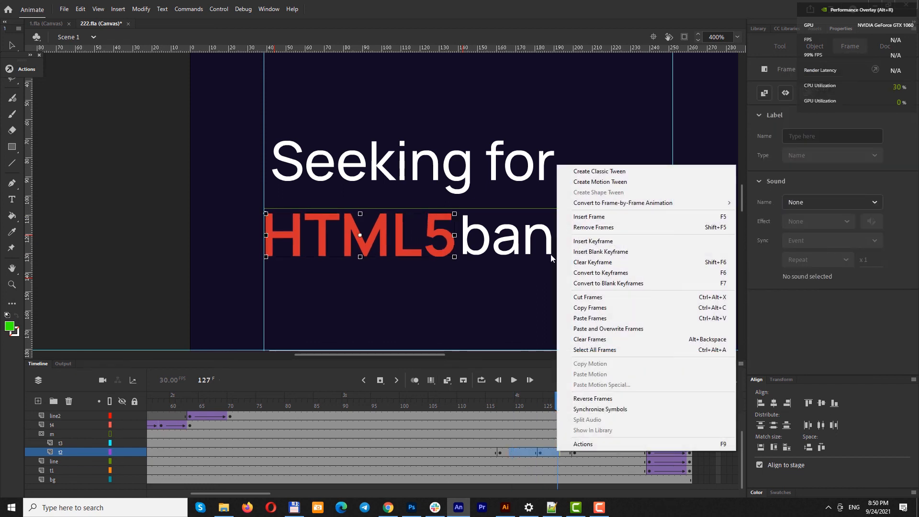
left_click(581, 175)
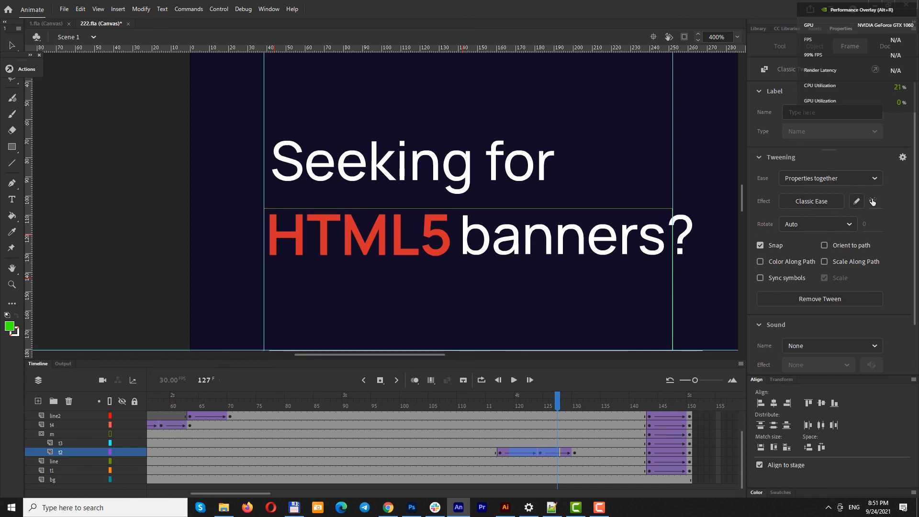
left_click_drag(870, 201, 845, 82)
Play the timeline from about frame 114 to check the HTML5 text's pulse
left_click(485, 440)
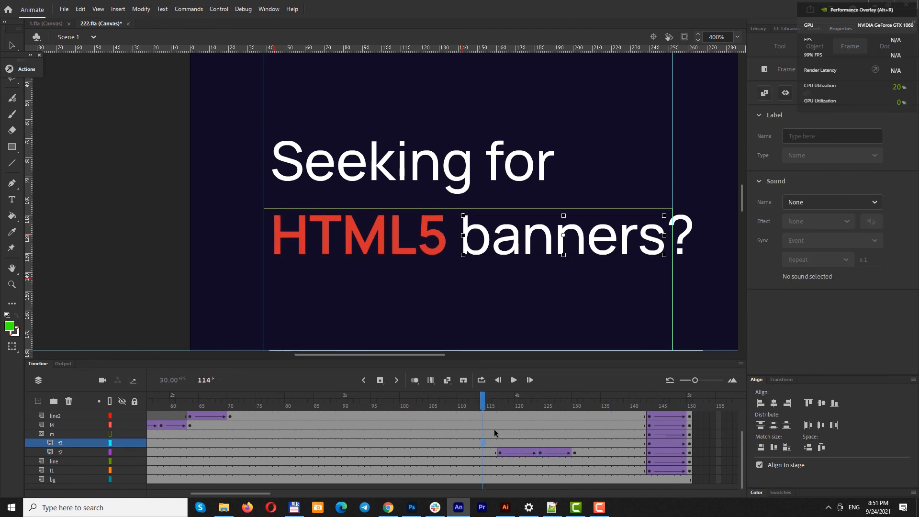
key("Return")
left_click(494, 433)
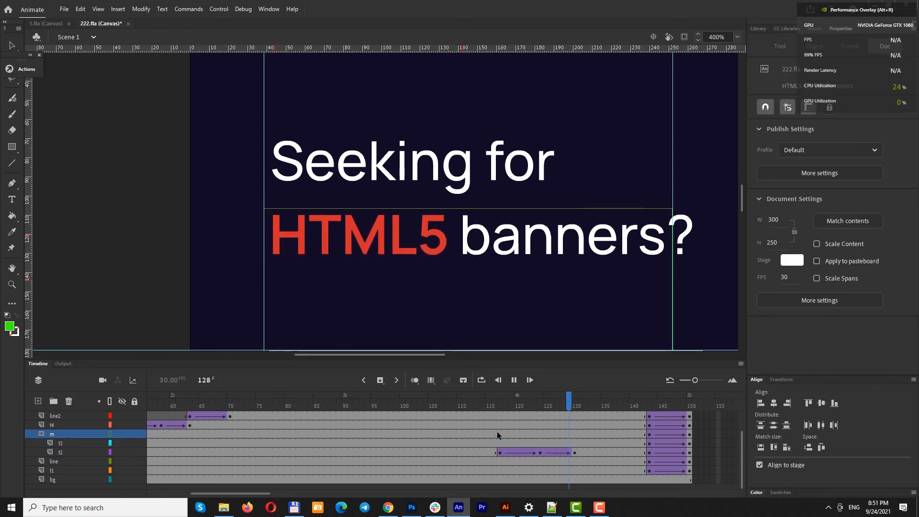
left_click(498, 432)
left_click(498, 432)
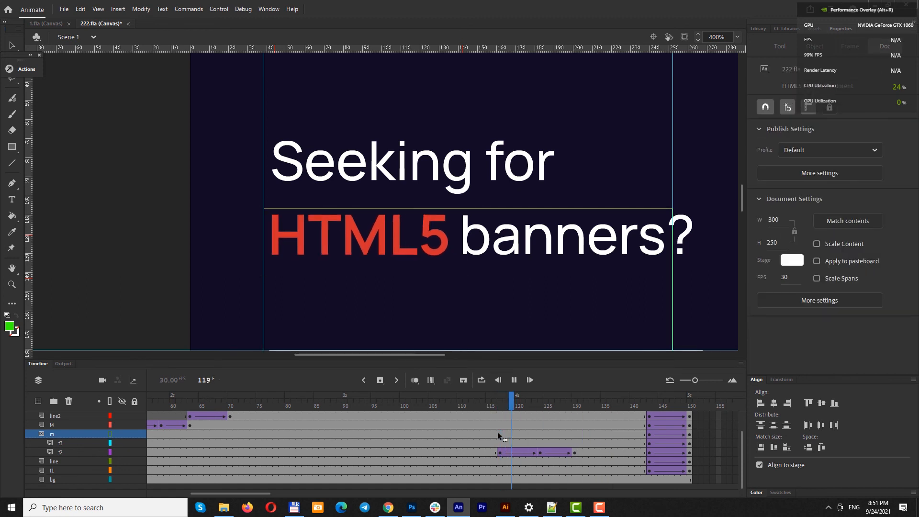
Stop playback at frame 117, save the document and test the banner in the browser
left_click(500, 430)
key("ctrl+s")
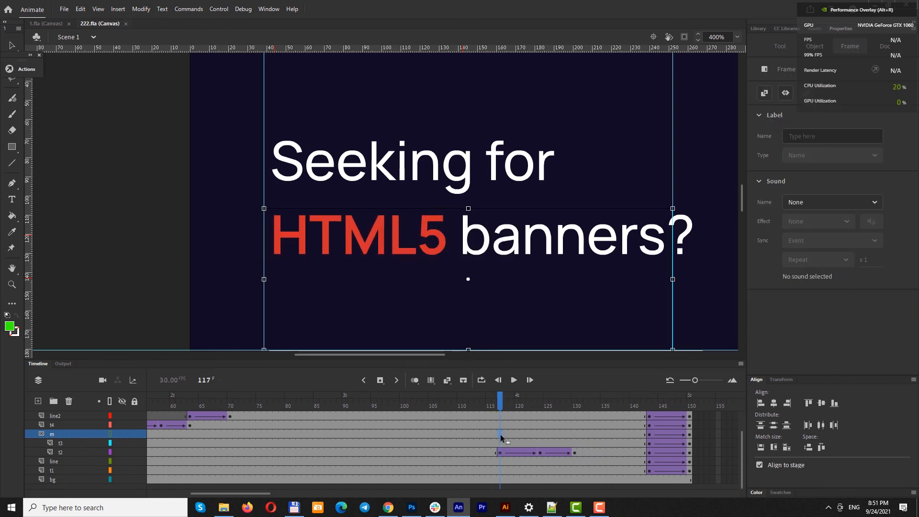
key("ctrl+Return")
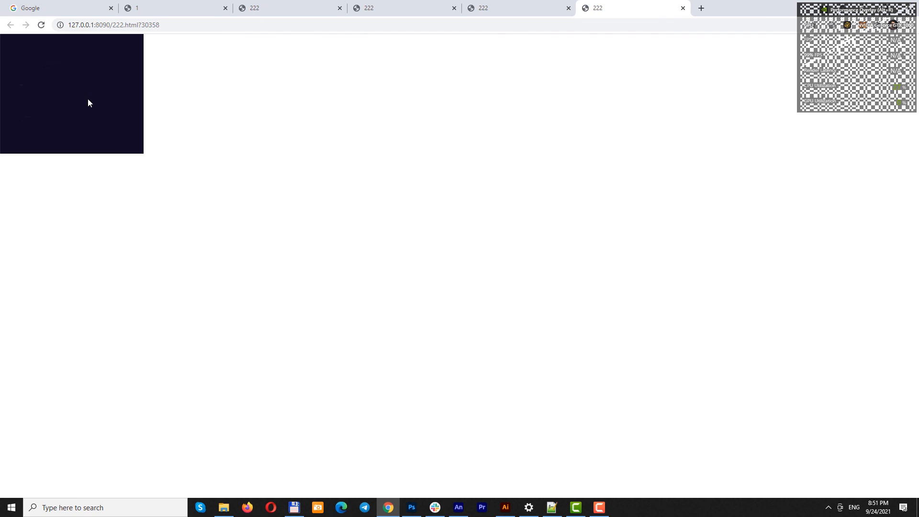
Switch back to Animate and open the "banners" text symbol t3 for editing in place at frame 107
left_click(460, 512)
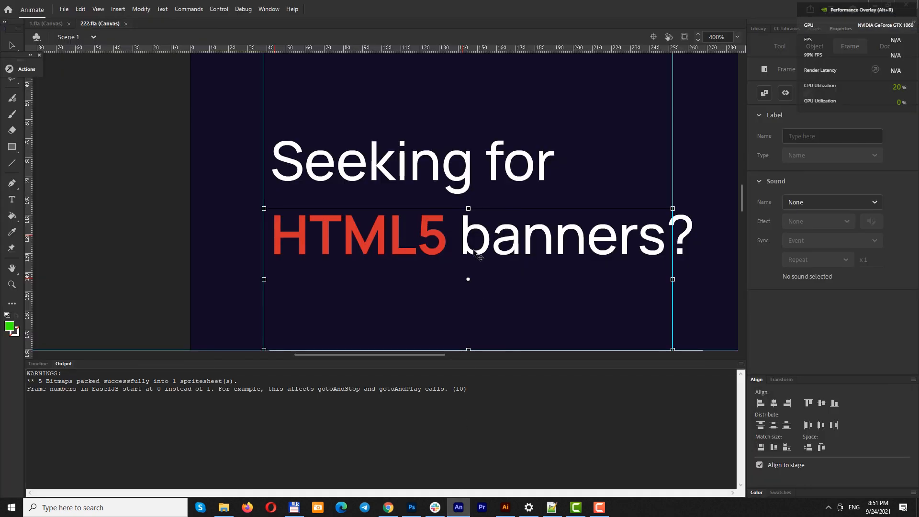
left_click(37, 364)
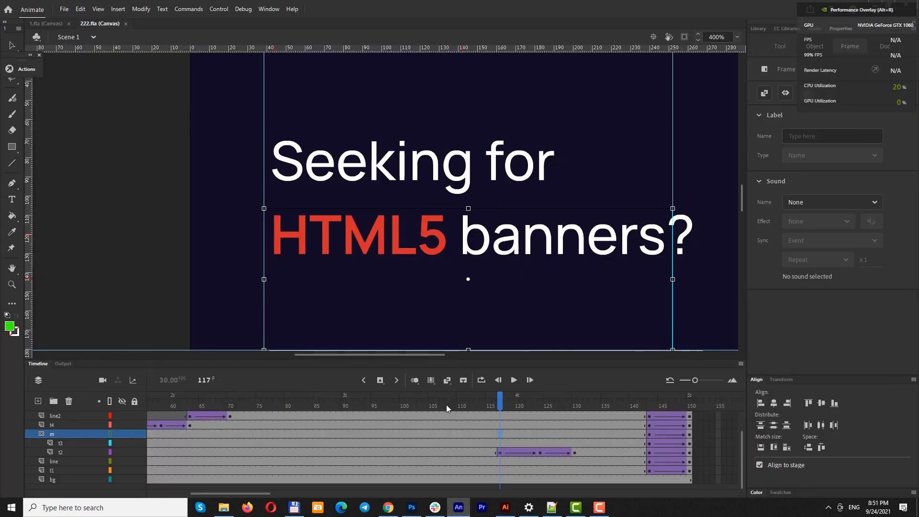
mouse_move(446, 405)
left_mouse_down()
mouse_move(389, 406)
mouse_move(443, 406)
left_mouse_up()
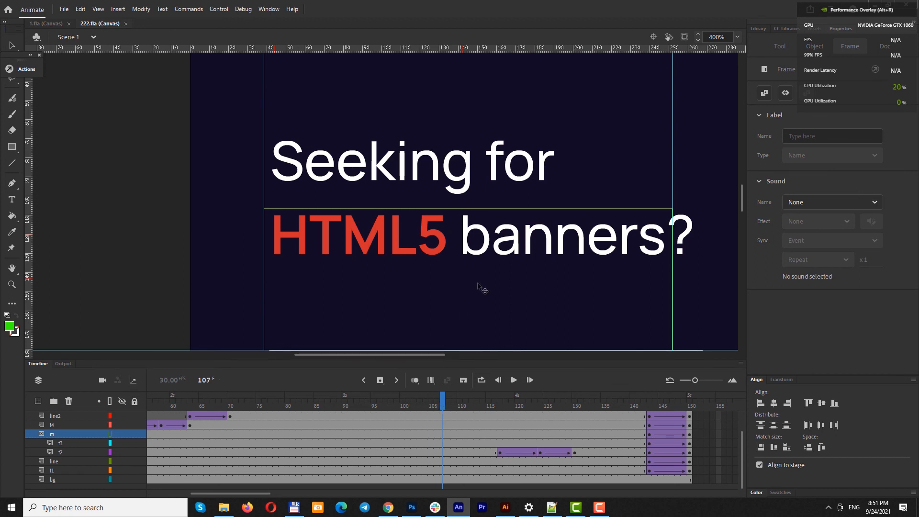
left_click(466, 257)
key("v")
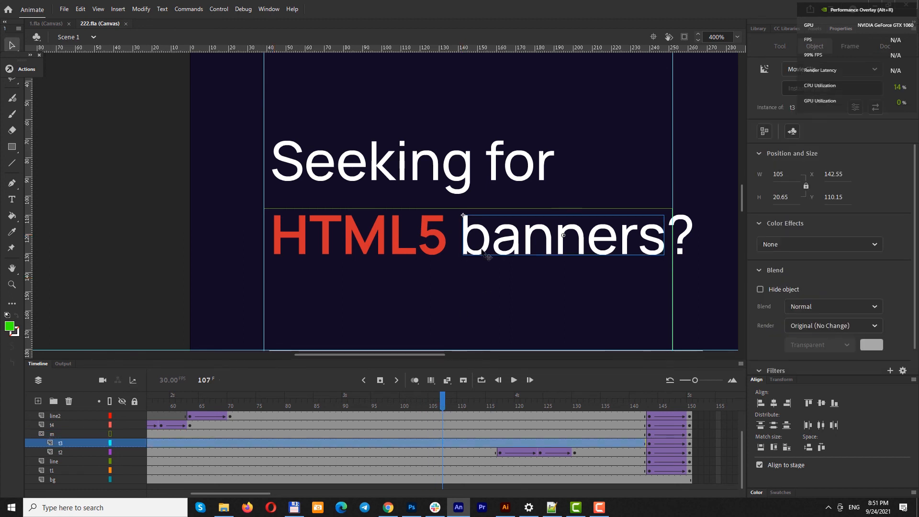
double_click(482, 250)
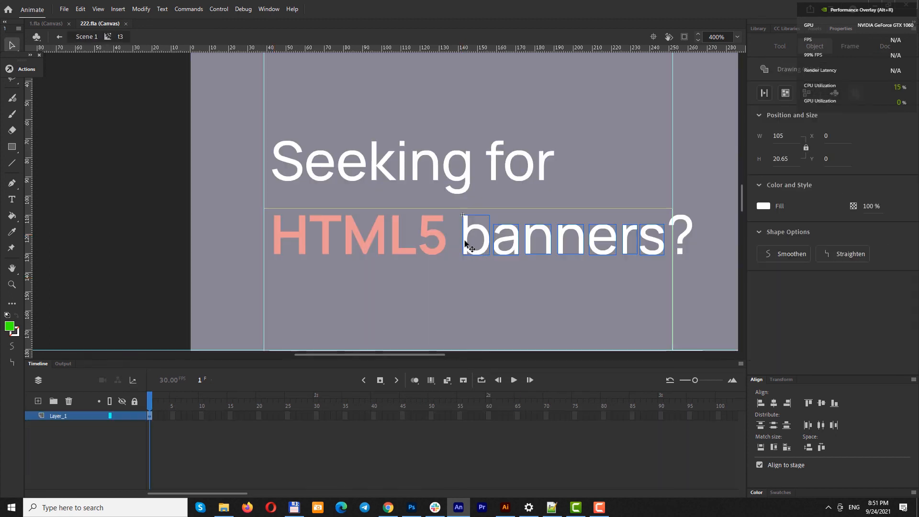
Raise all the "banners" letters inside the t3 symbol to Y -1 and test the banner in the browser
left_click_drag(454, 231, 654, 260)
key("Up")
key("Up")
key("Up")
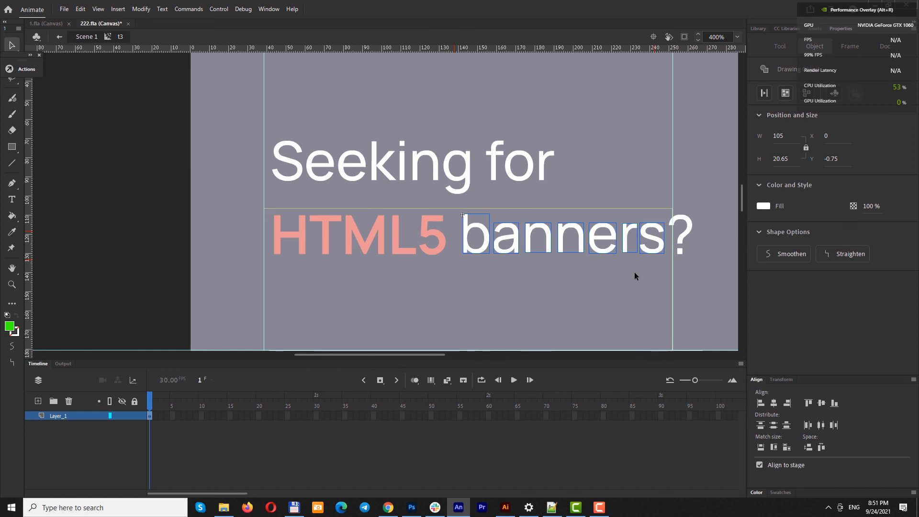
key("Up")
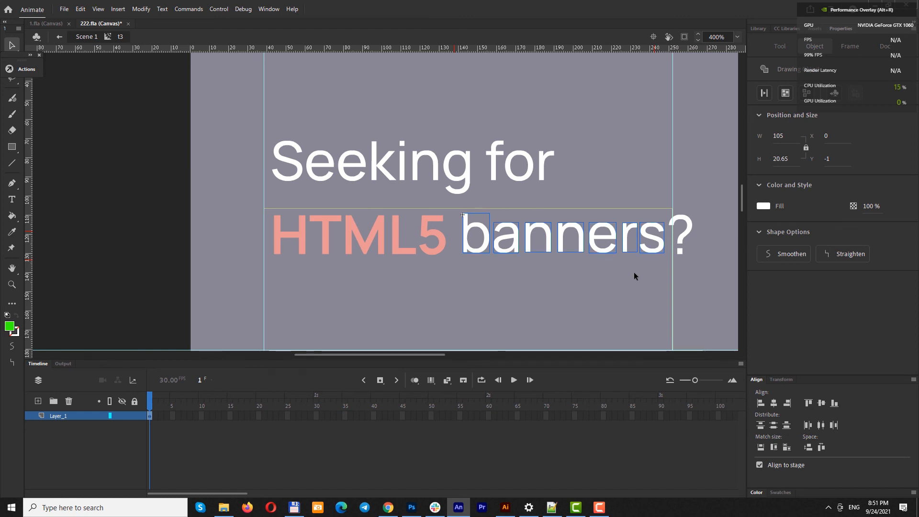
key("ctrl+Return")
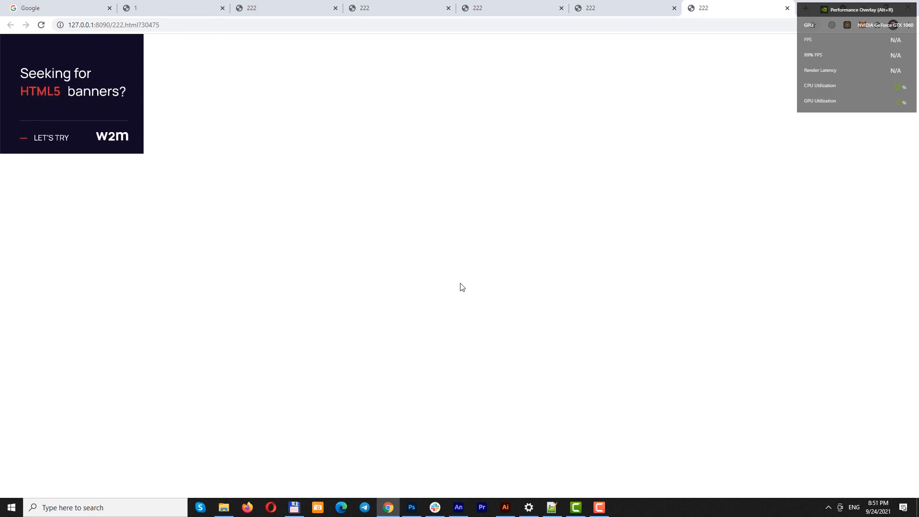
Back in Animate, raise the "banners" letters further to Y -1.75 and test the banner in the browser again
left_click(458, 507)
key("Up")
key("Up")
key("Up")
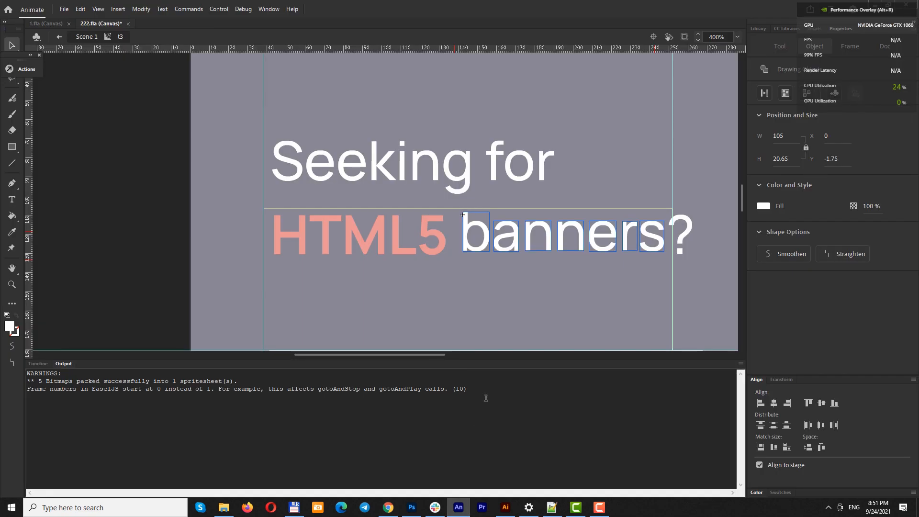
key("ctrl+Return")
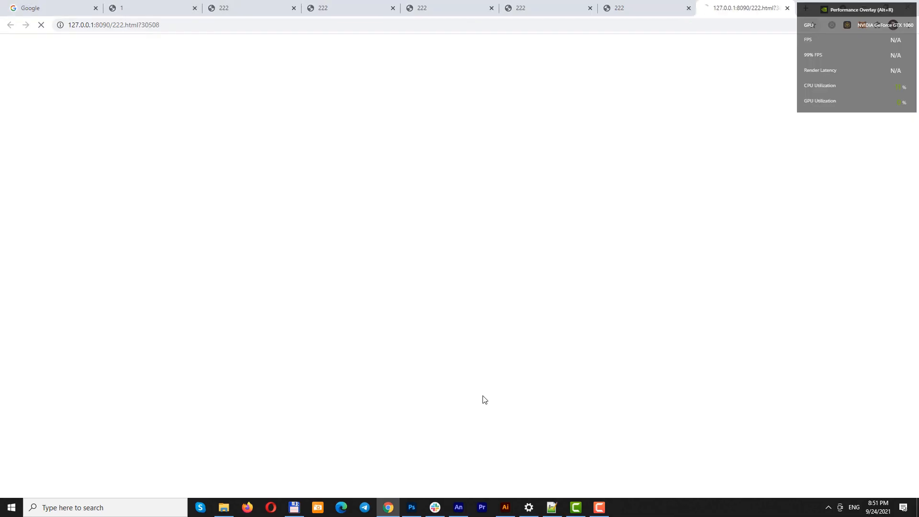